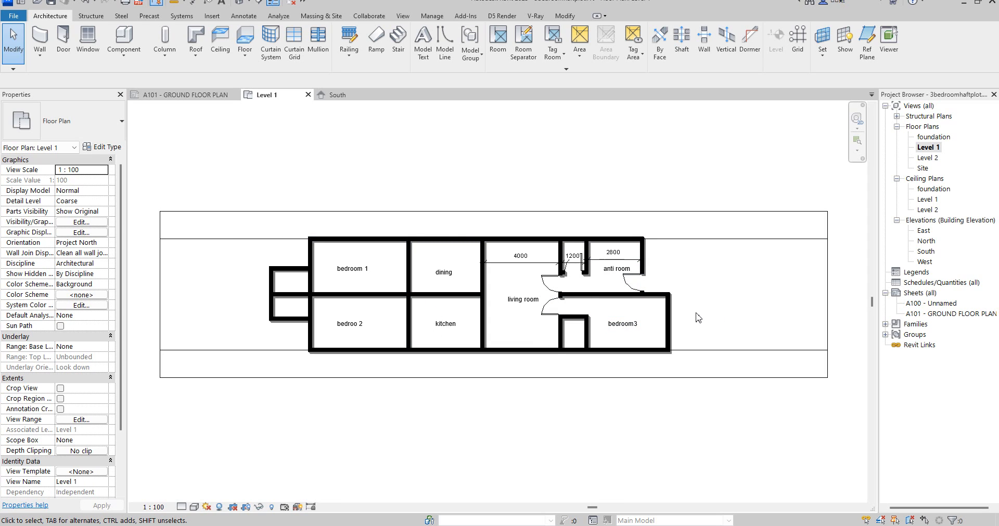
Start an architectural floor on Level 1 and pick the building's outer walls as its boundary lines, including the two small projecting rooms.
scroll(592, 264, "up", 3)
scroll(569, 258, "down", 3)
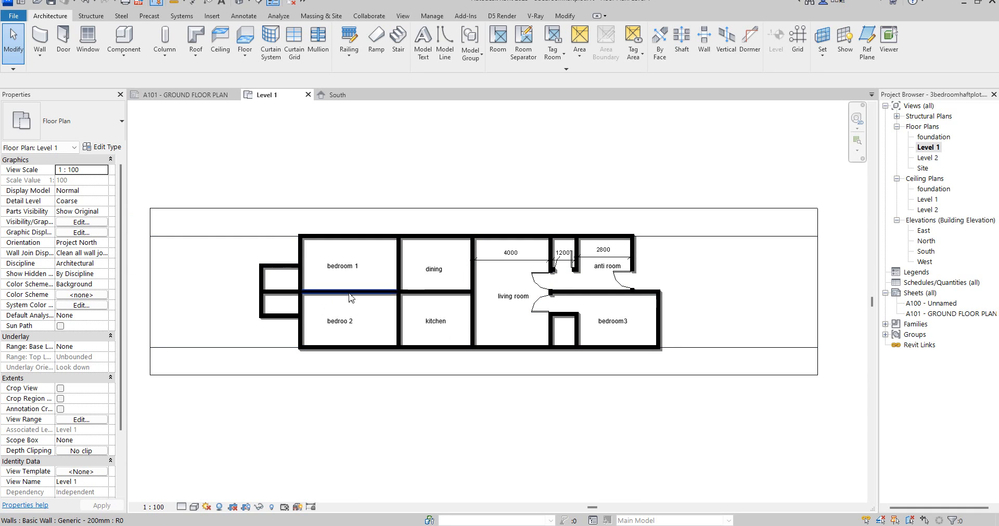
scroll(349, 297, "up", 1)
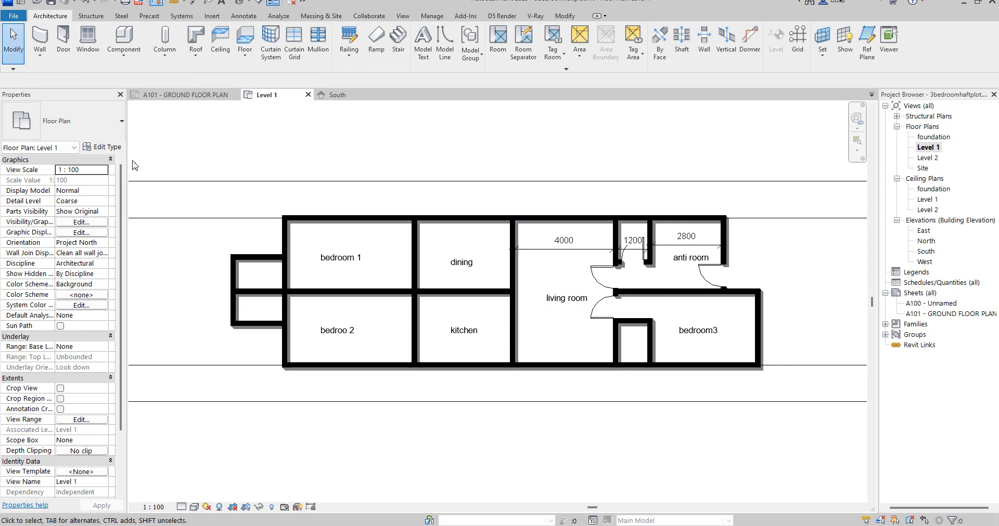
left_click(7, 30)
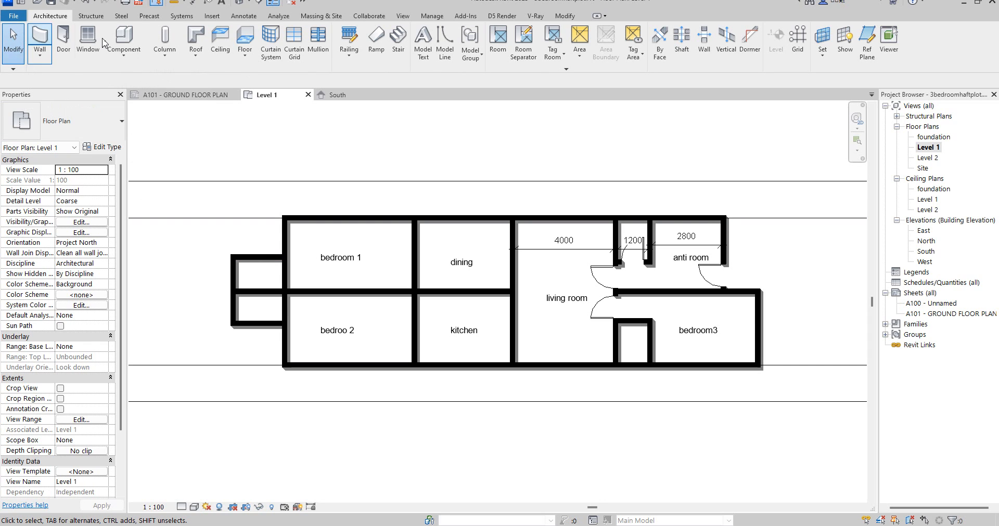
left_click(244, 53)
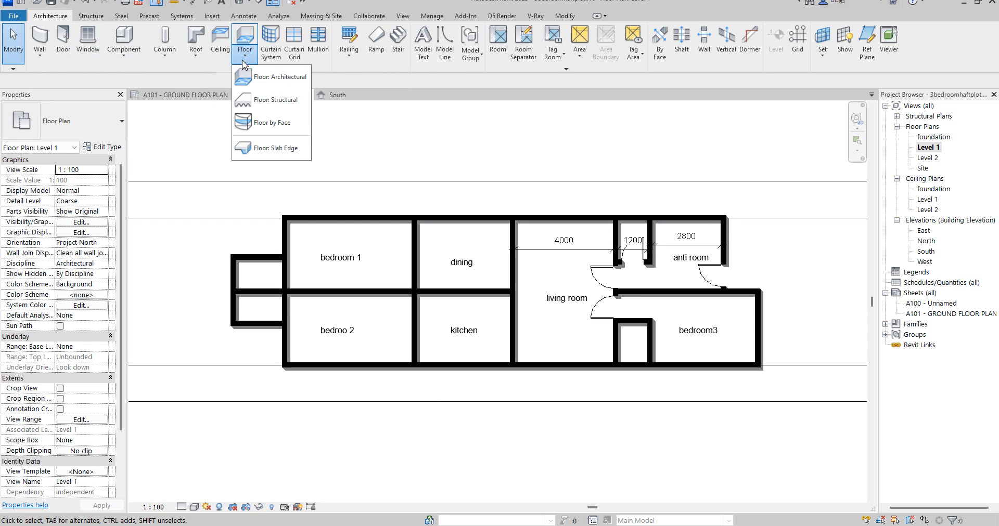
left_click(275, 83)
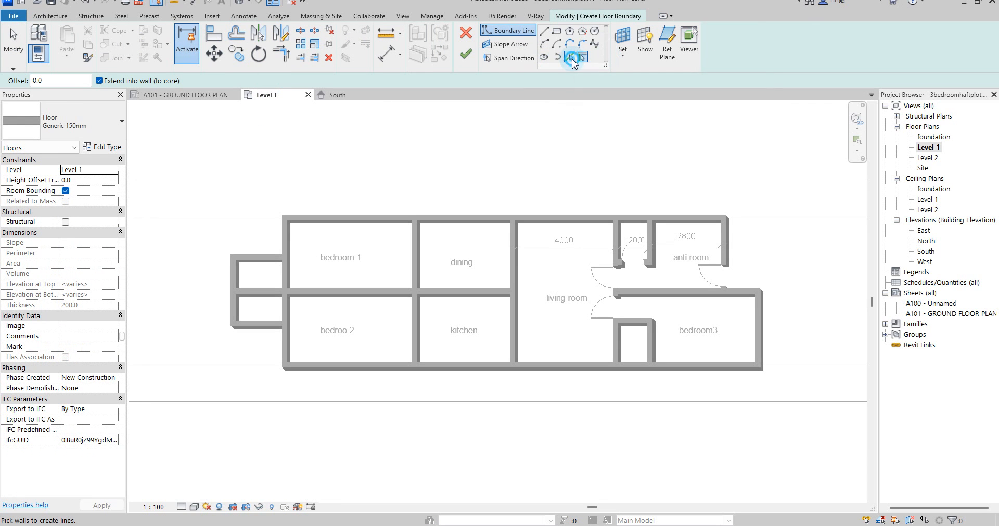
left_click(571, 58)
left_click(562, 216)
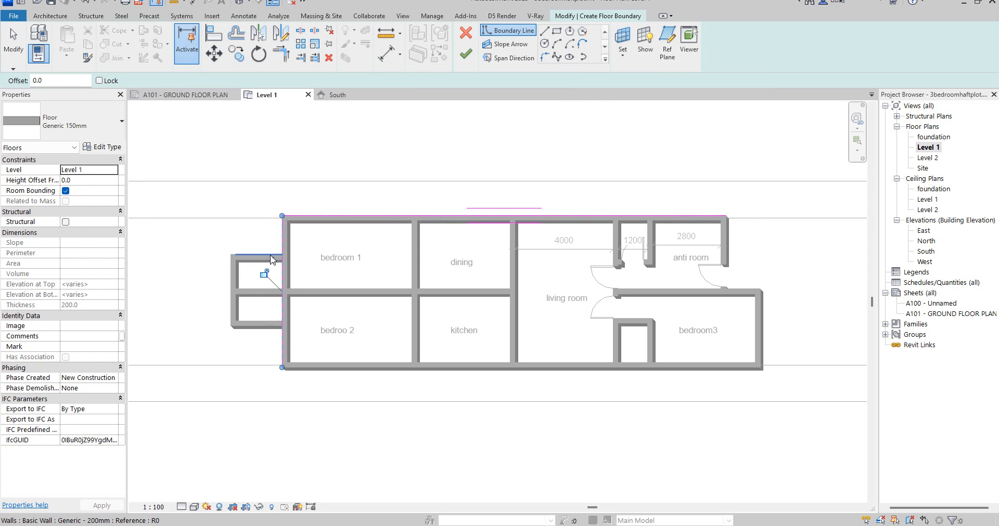
left_click(229, 277)
left_click(312, 368)
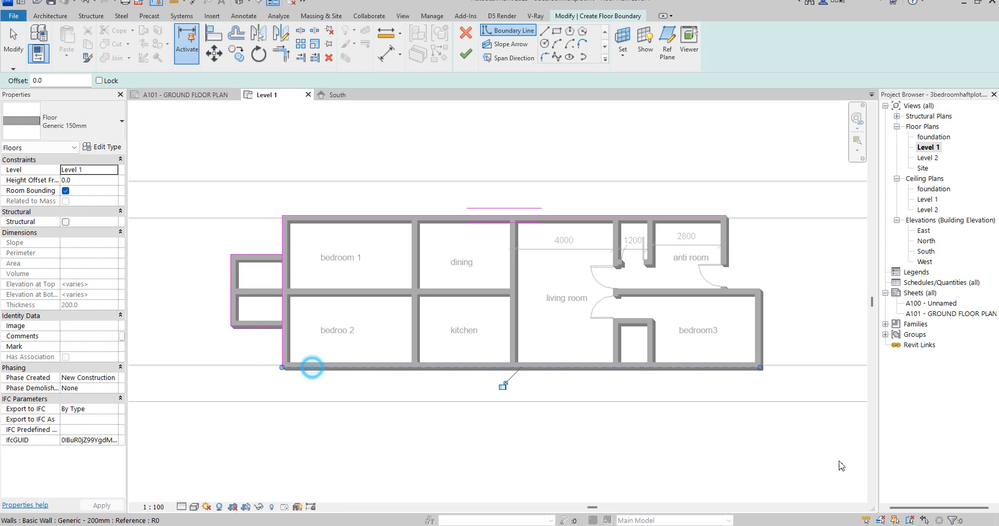
left_click(764, 339)
Trim and extend the floor's north and east boundary lines to meet in a corner beyond the anti room.
scroll(764, 297, "up", 4)
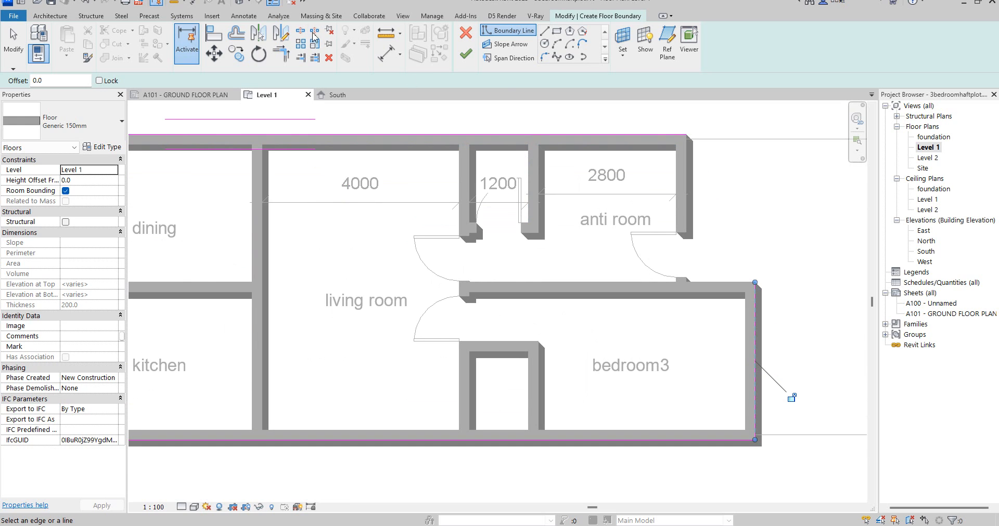
left_click(281, 55)
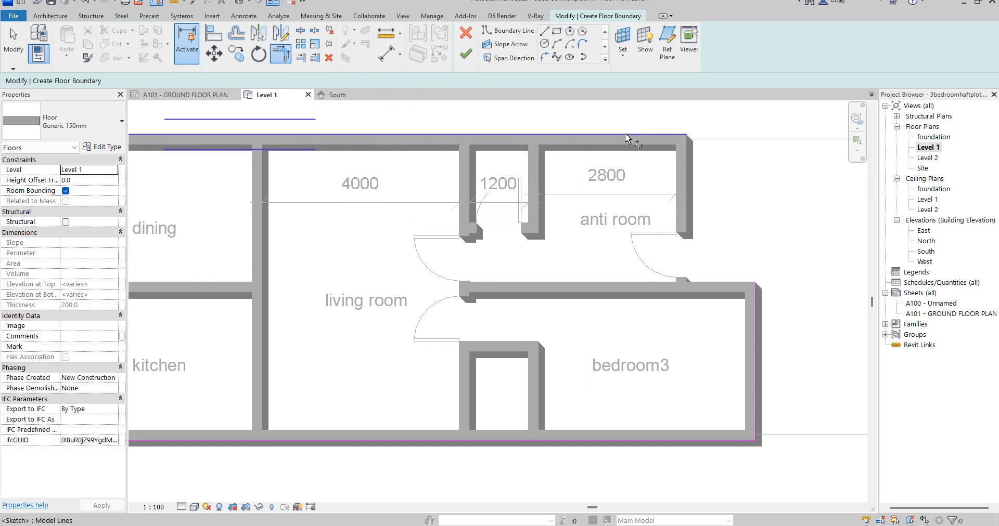
left_click(628, 137)
left_click(754, 319)
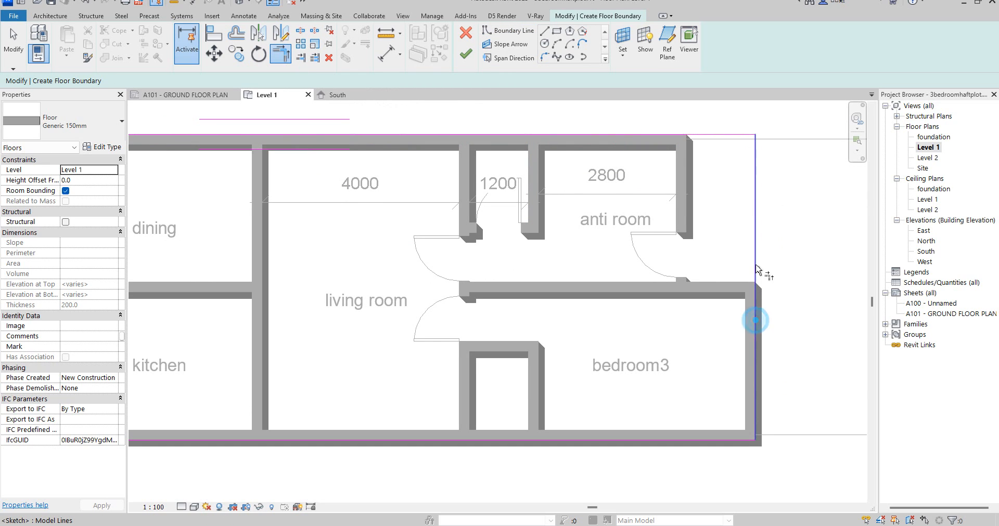
Split the west boundary line beside the bedrooms and trim the boundary lines to follow the small projecting rooms.
scroll(757, 320, "down", 5)
scroll(327, 249, "up", 3)
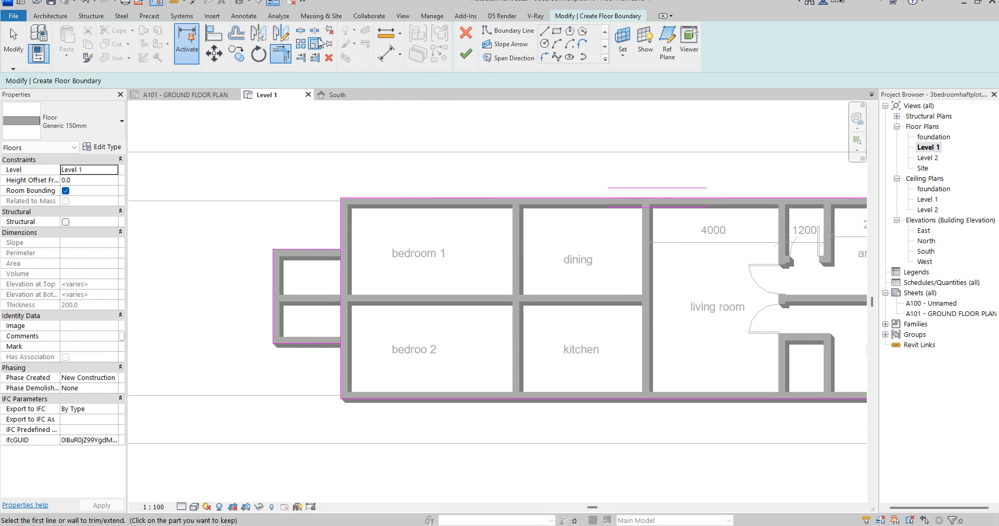
left_click(301, 30)
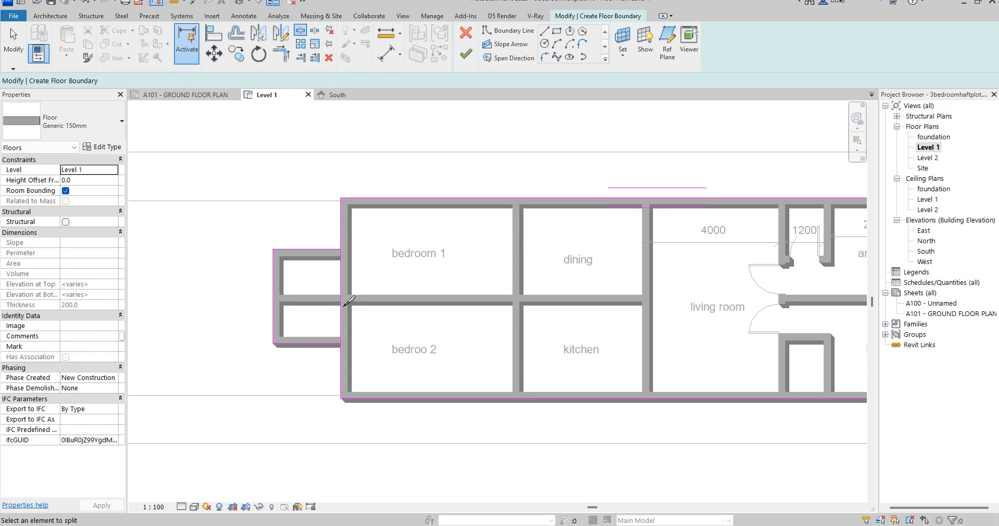
left_click(342, 301)
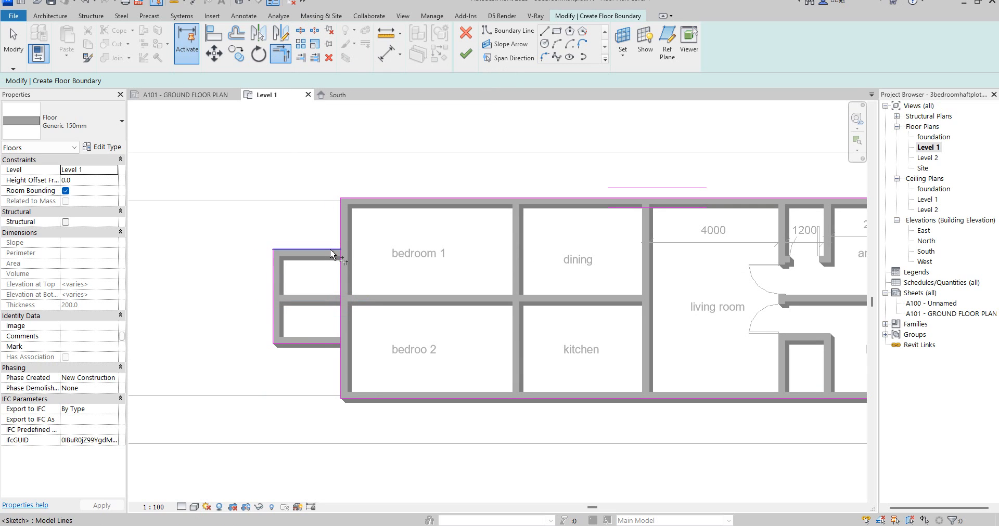
left_click(339, 233)
left_click(325, 344)
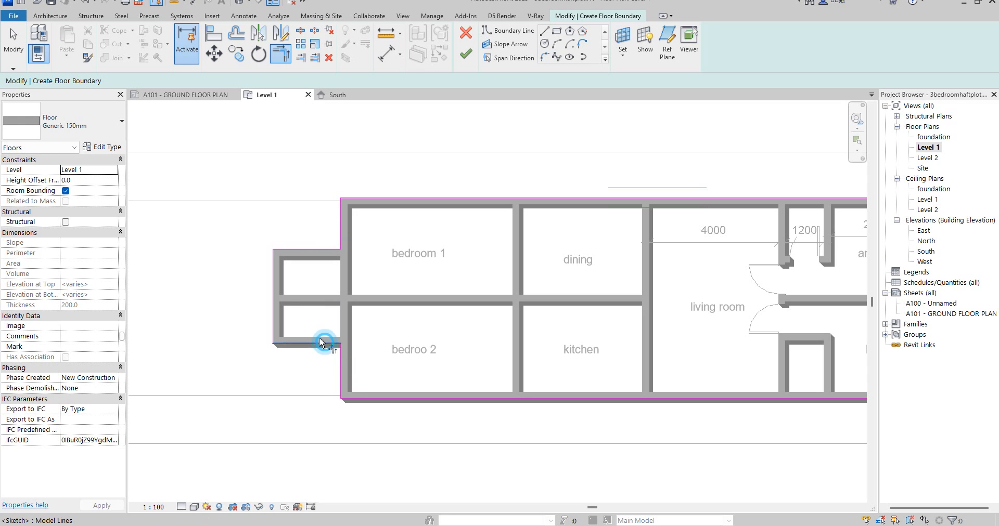
left_click(272, 306)
left_click(296, 343)
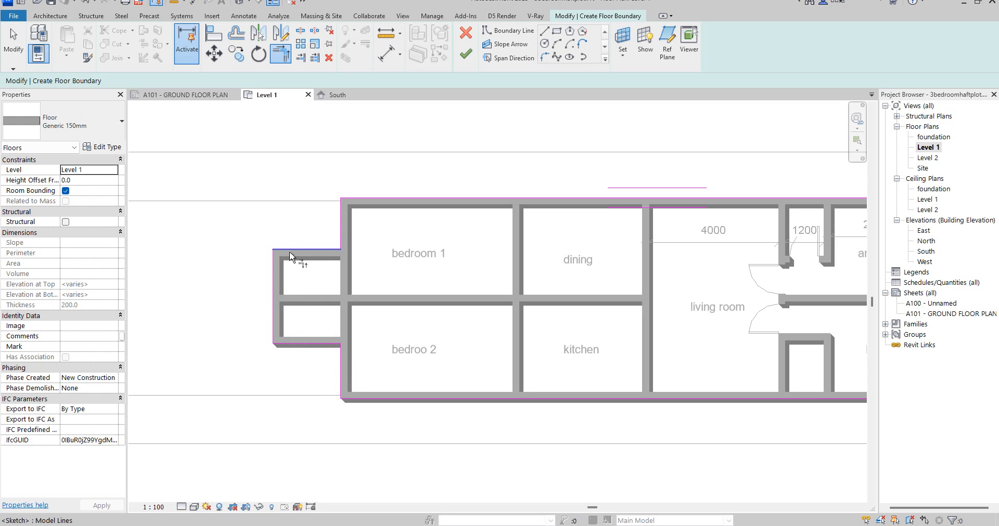
Check the closed boundary outline and finish the floor sketch.
scroll(326, 232, "down", 3)
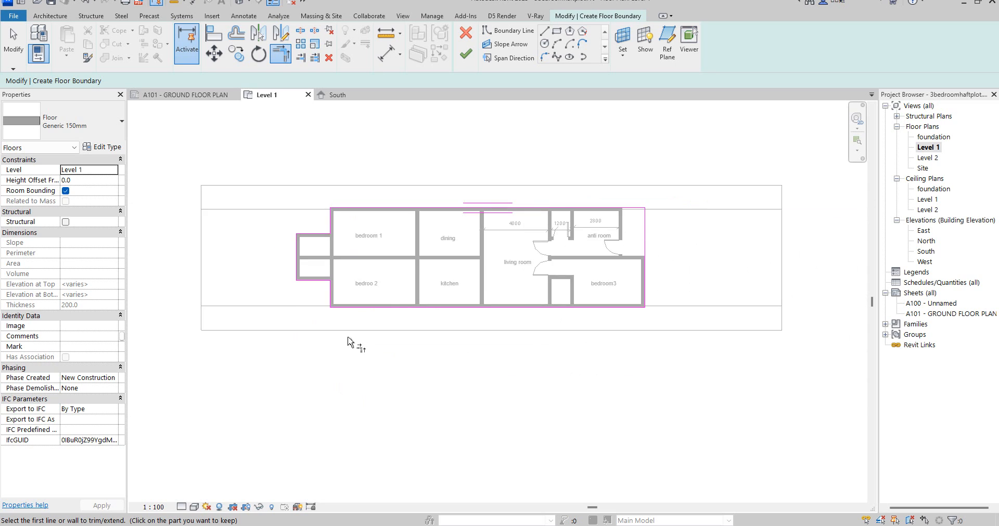
scroll(350, 344, "up", 5)
scroll(287, 240, "down", 6)
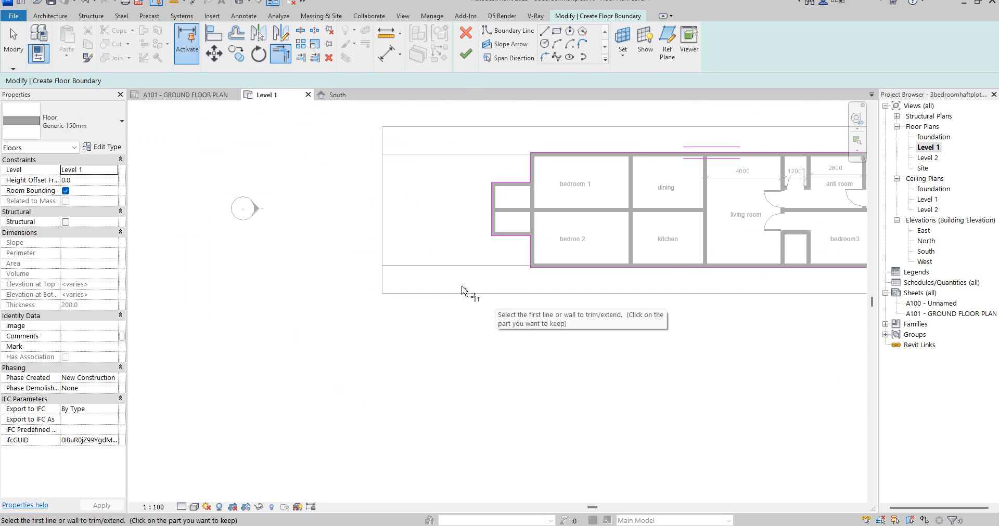
left_click(465, 53)
scroll(591, 232, "up", 2)
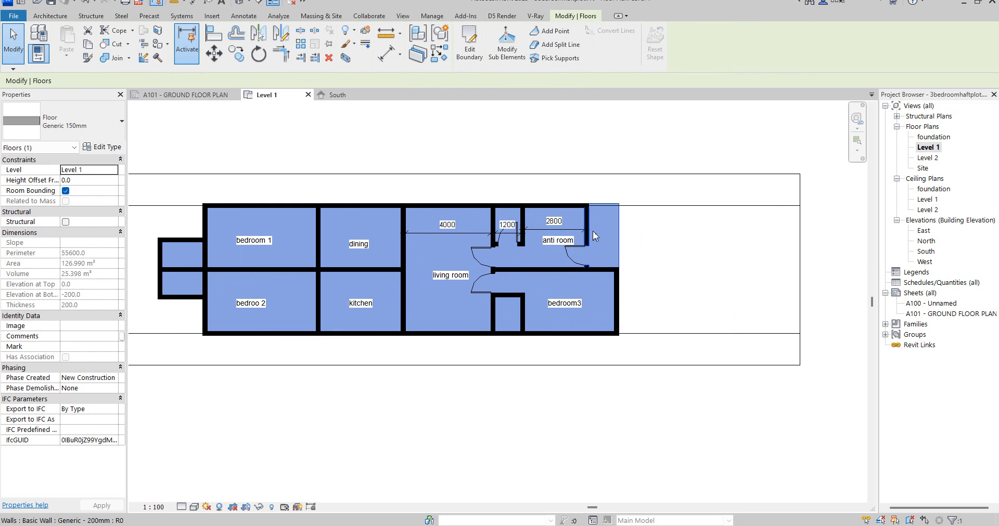
Inspect the new floor slab in the South elevation and return to the Level 1 floor plan.
double_click(927, 252)
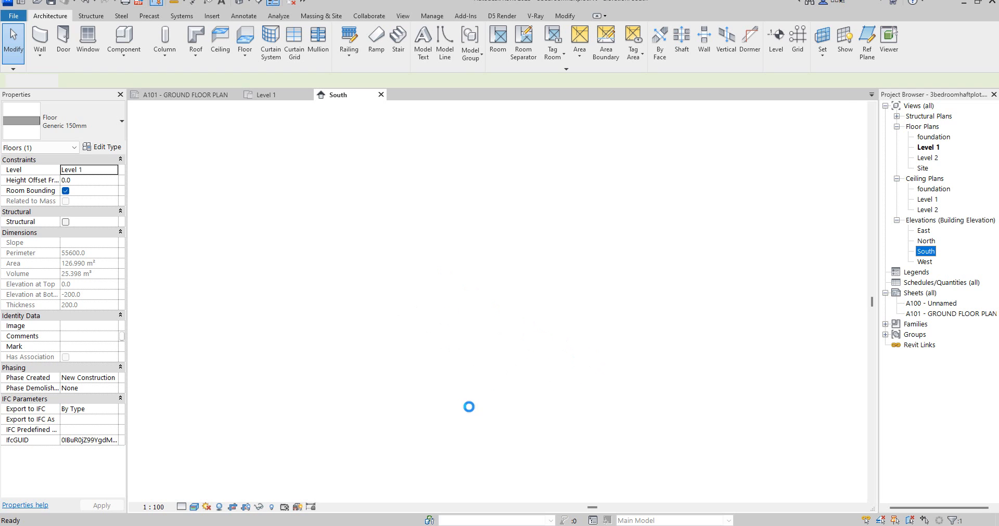
left_click(468, 277)
scroll(425, 308, "up", 2)
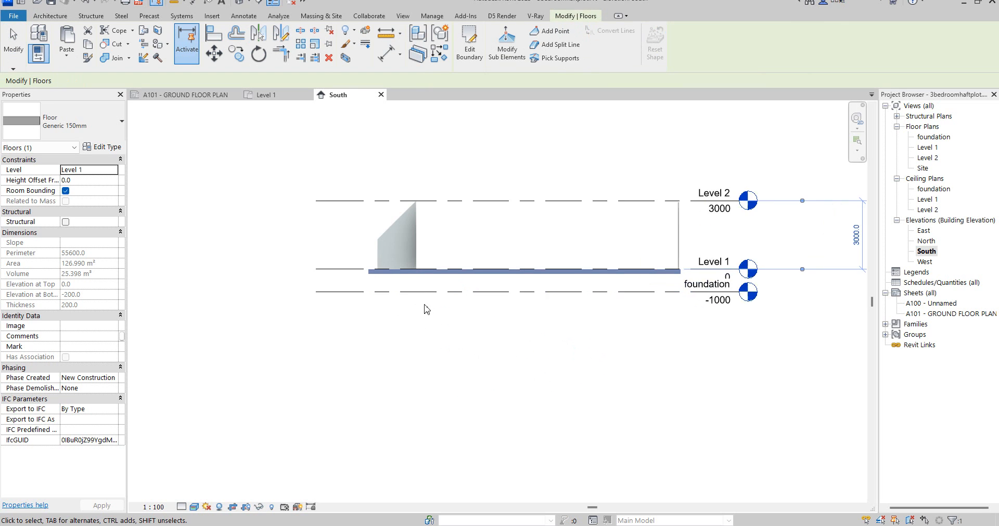
left_click(441, 375)
left_click(433, 270)
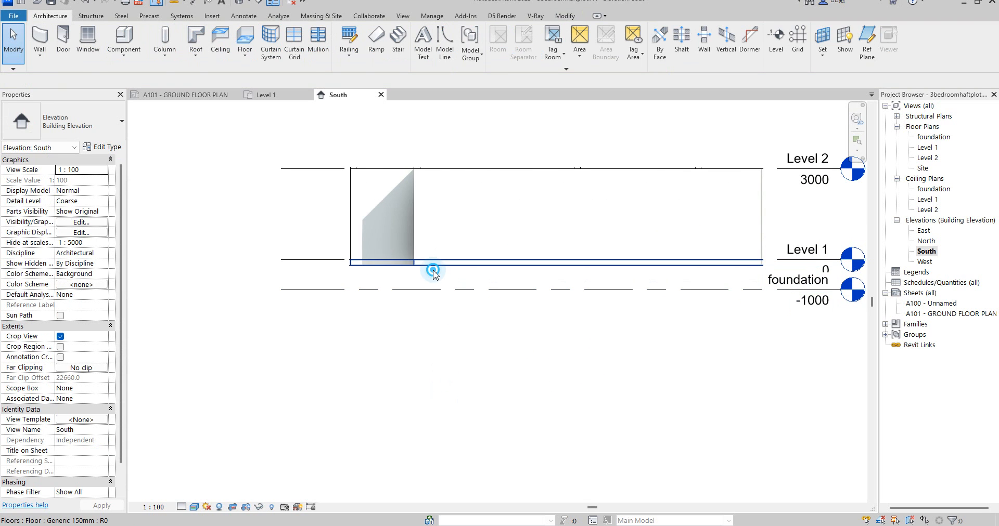
double_click(924, 148)
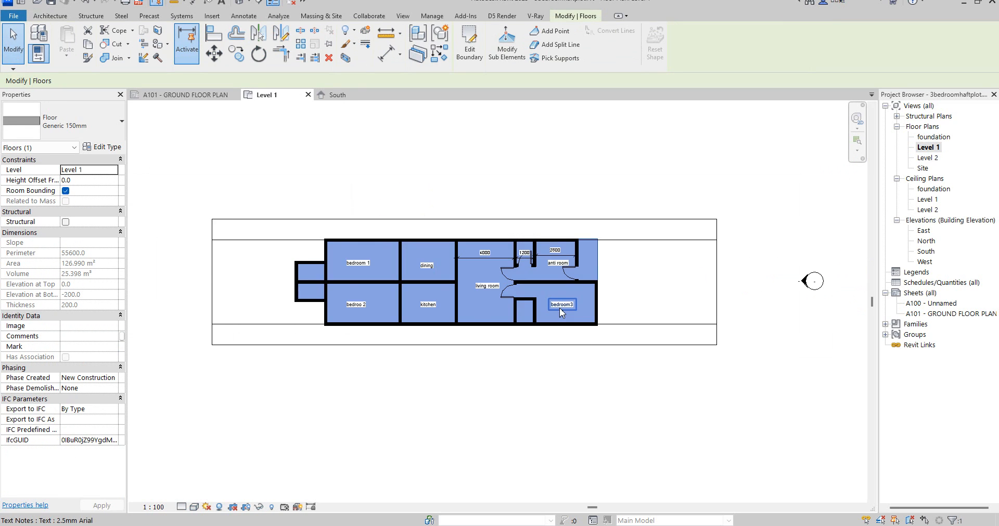
left_click(506, 410)
scroll(490, 316, "down", 2)
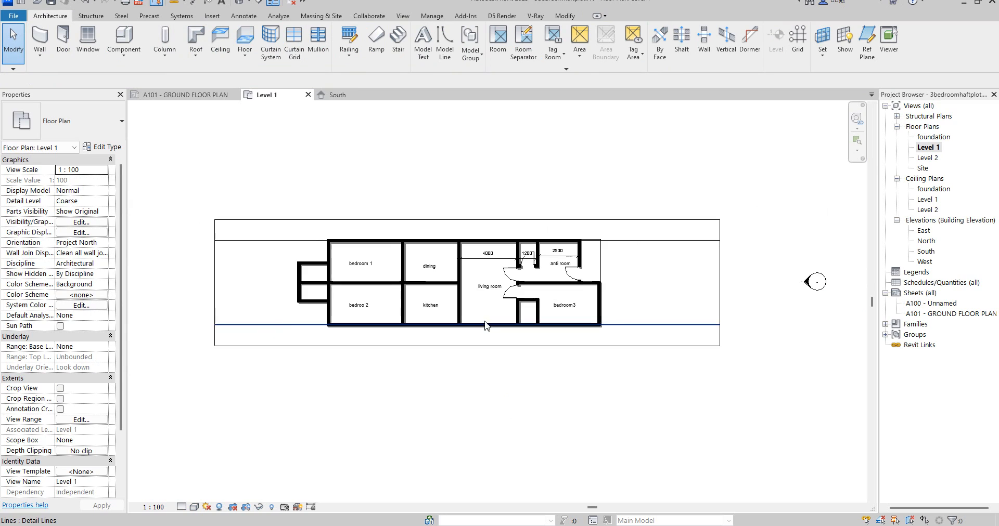
Start placing a component and choose the Queen_size_2_6152 bed type.
scroll(473, 334, "up", 1)
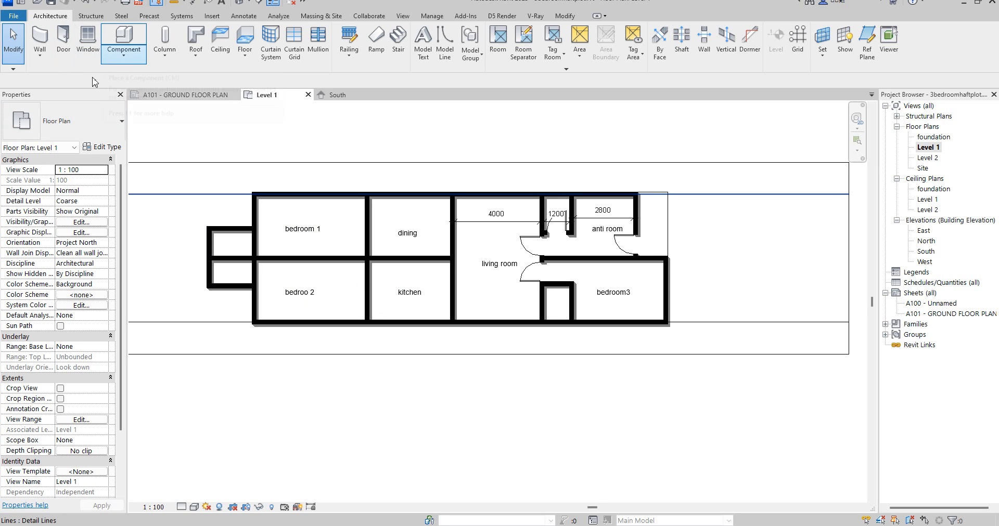
left_click(125, 38)
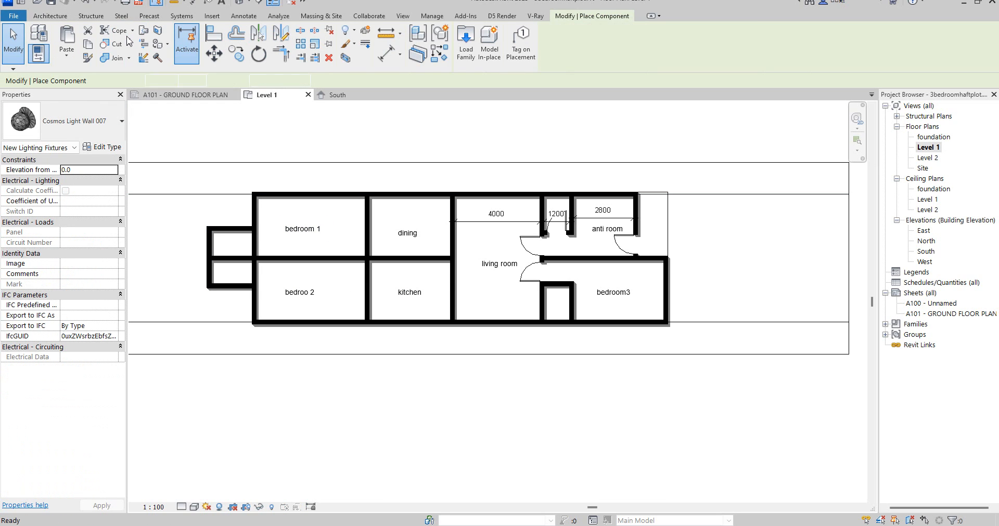
left_click(99, 128)
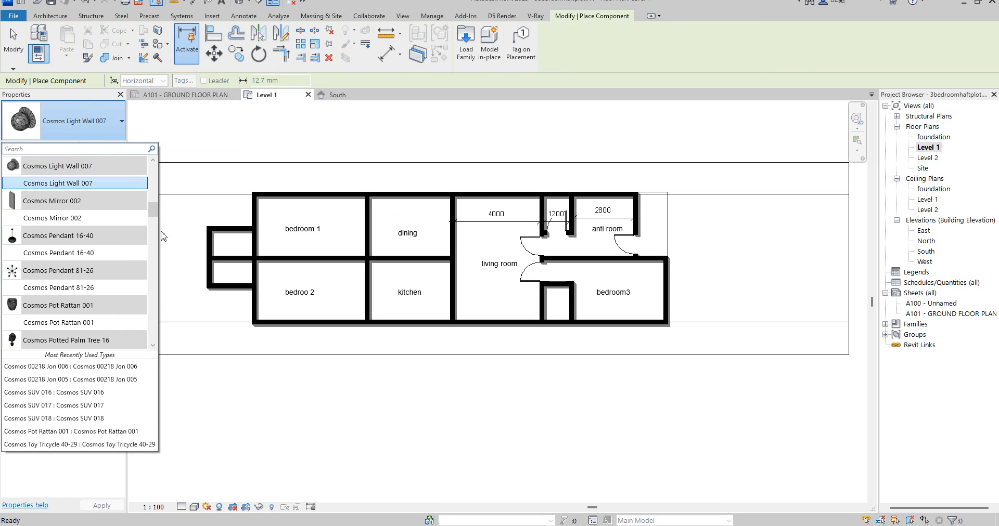
left_click_drag(156, 219, 153, 327)
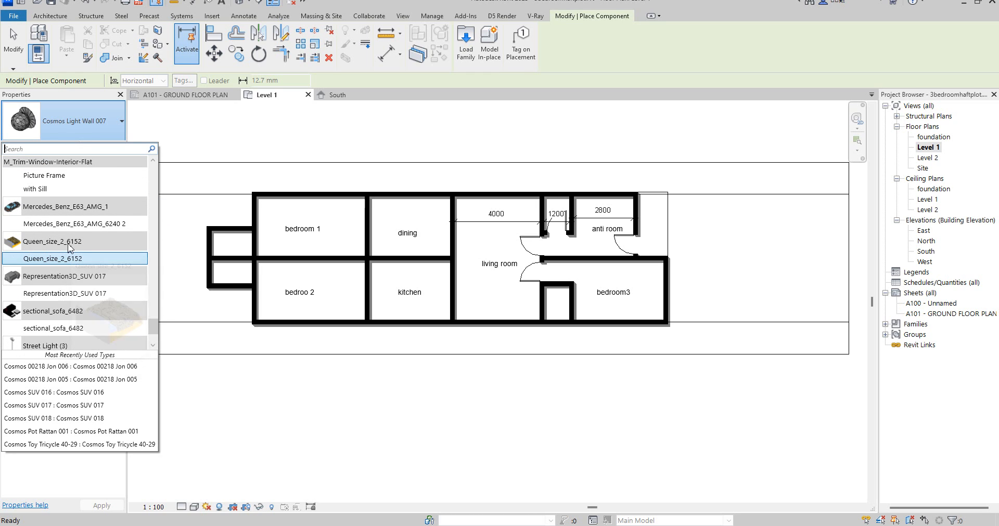
left_click(55, 258)
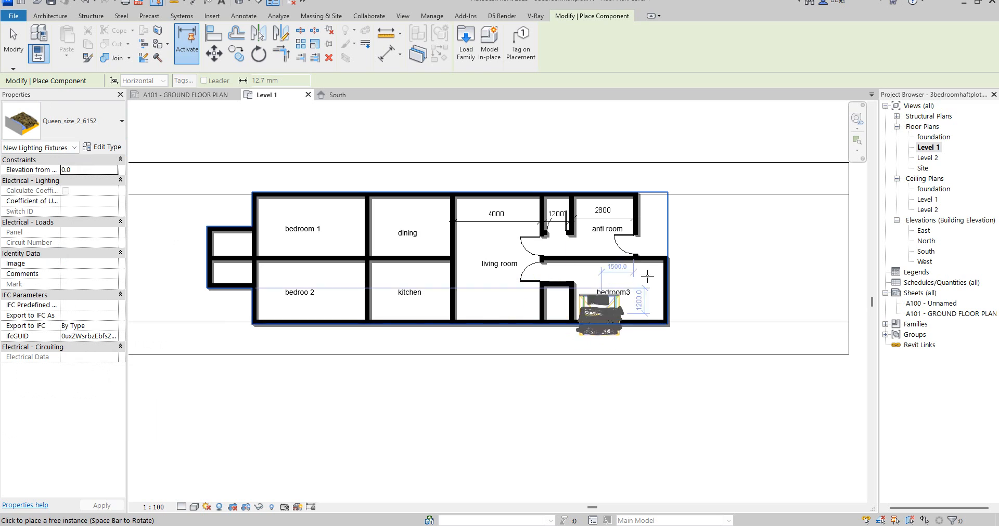
Rotate the queen-size bed and place it in bedroom3 with its headboard against the south wall.
scroll(637, 287, "up", 2)
scroll(637, 288, "up", 2)
key("space")
key("space")
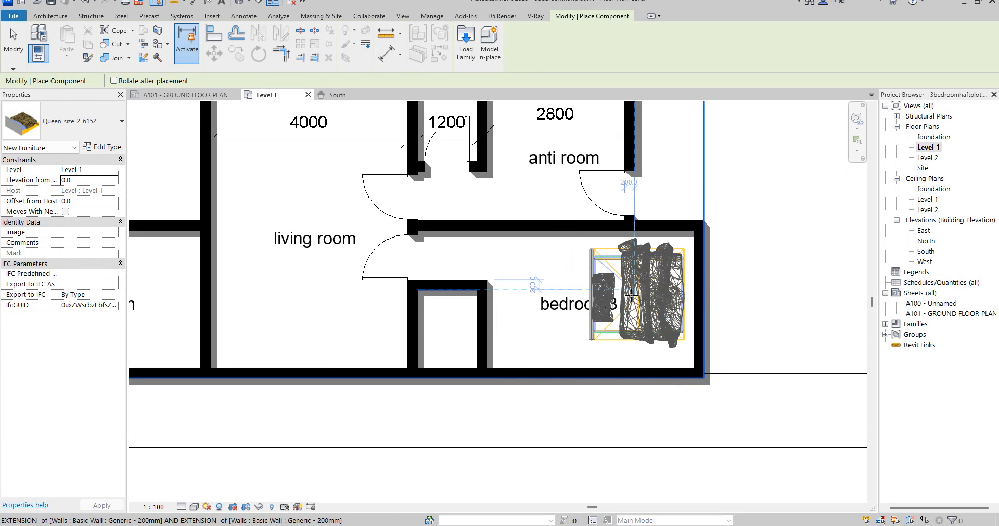
key("space")
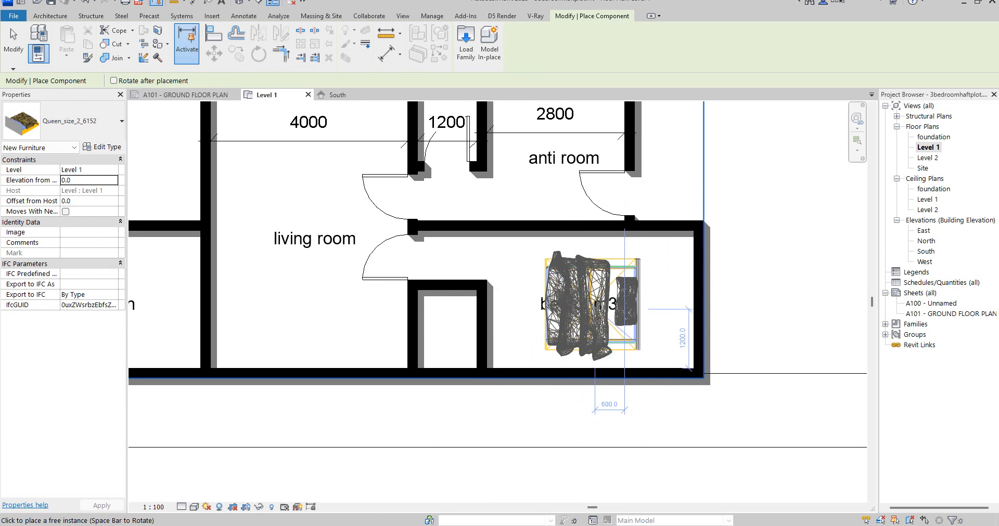
scroll(616, 311, "up", 2)
key("space")
key("space")
key("space")
key("space")
key("space")
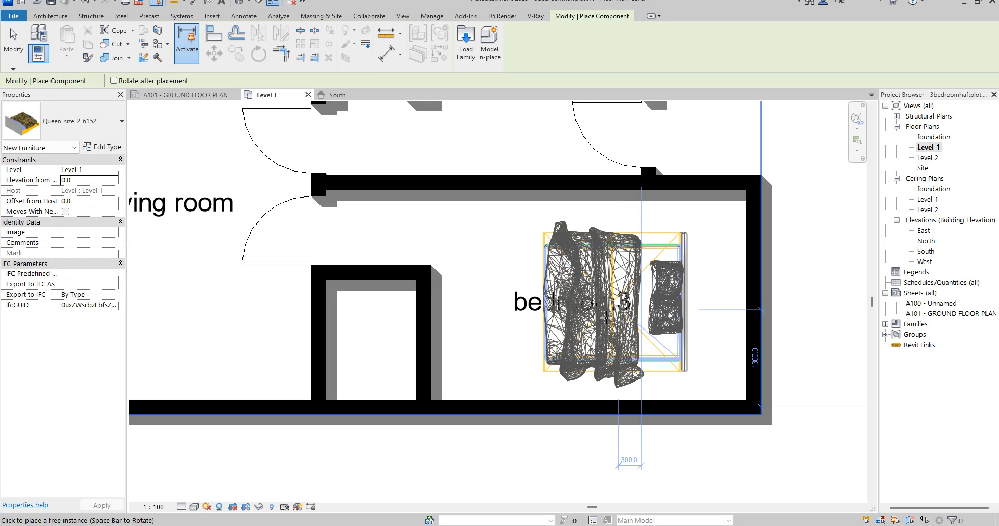
key("space")
key("space")
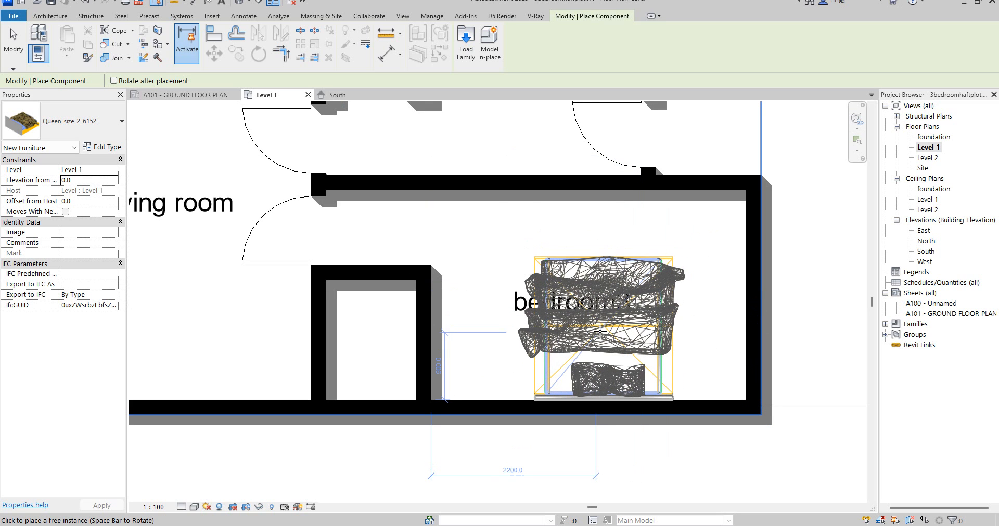
left_click(662, 270)
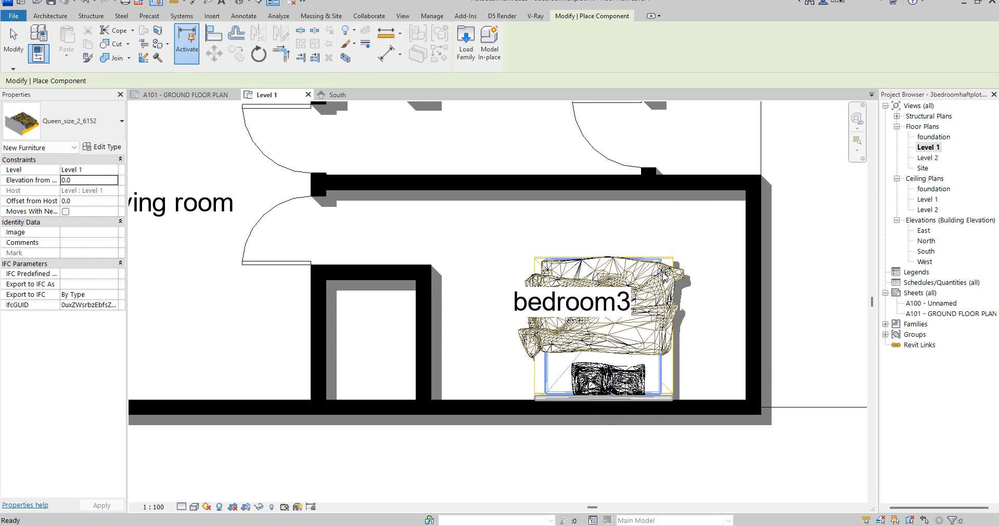
key("Escape")
key("Escape")
Move the bedroom3 text label clear of the bed, into the free space north of it.
left_click(501, 291)
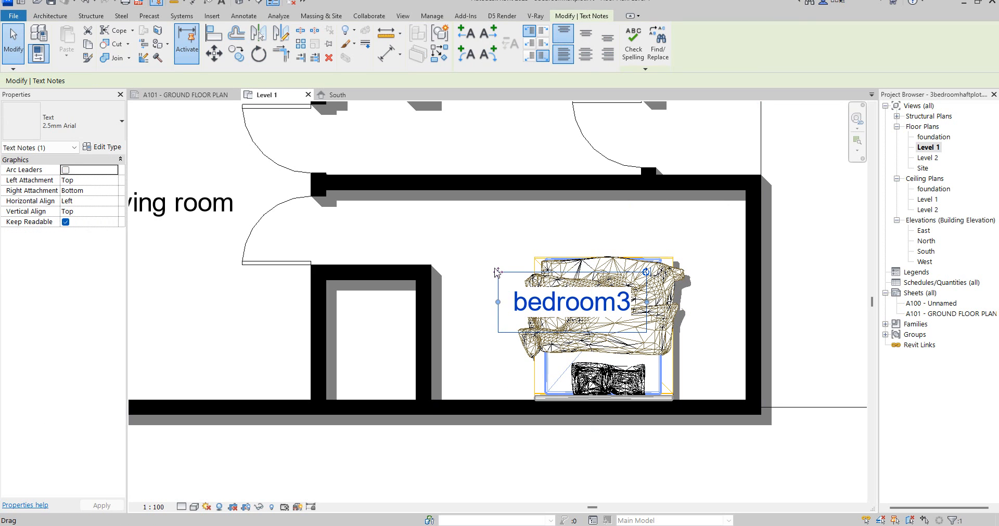
left_click_drag(501, 291, 501, 221)
left_click(460, 223)
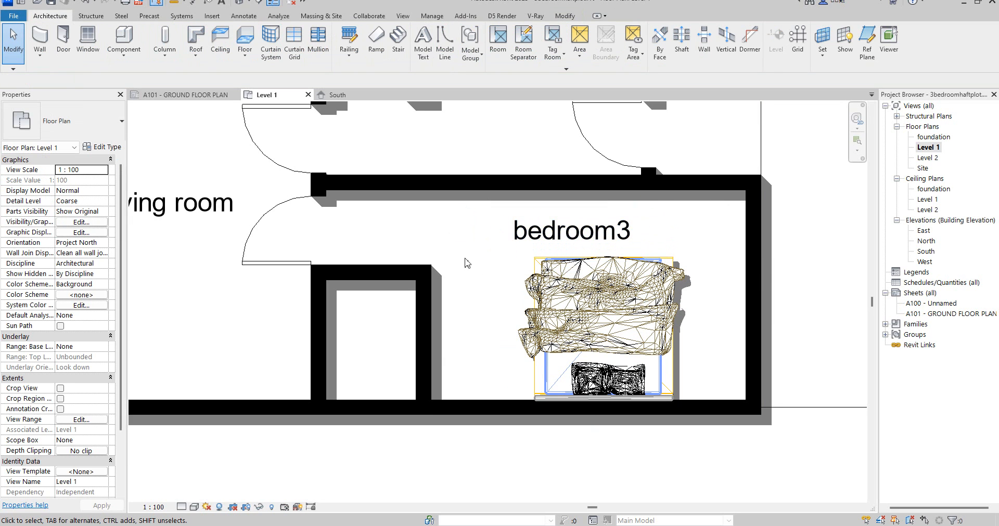
Flip the door between the living room and bedroom3 so that it swings into bedroom3.
scroll(374, 283, "down", 3)
scroll(390, 252, "up", 2)
left_click(389, 244)
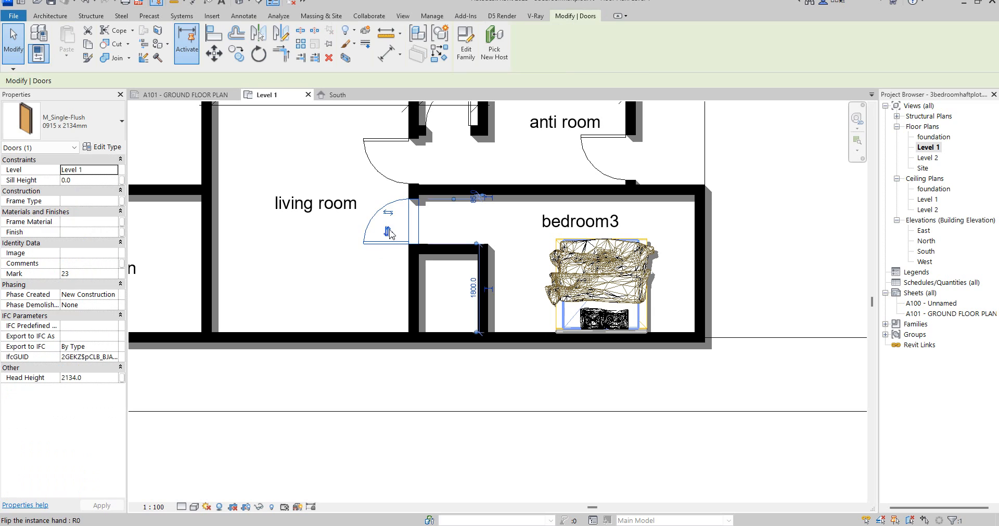
left_click(388, 213)
left_click(565, 159)
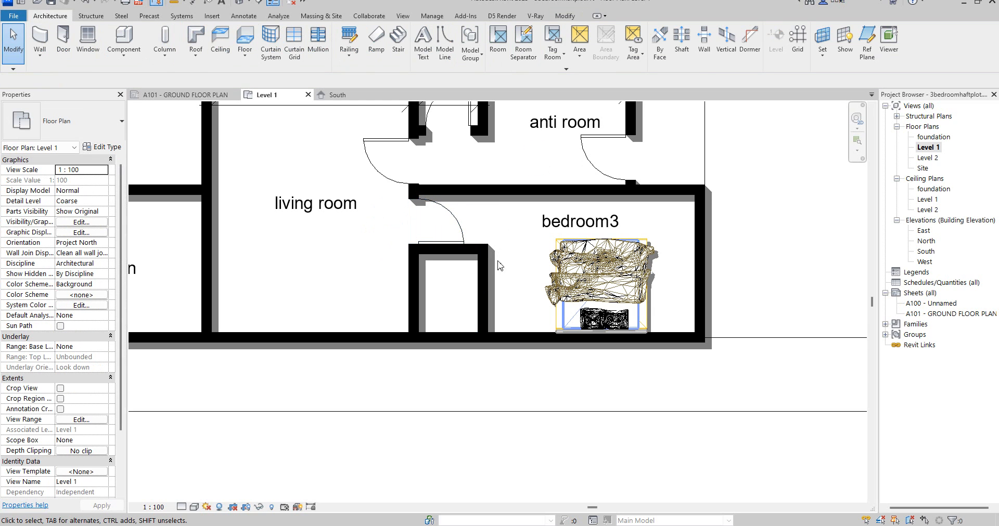
scroll(496, 258, "down", 2)
scroll(556, 281, "up", 1)
scroll(515, 268, "down", 3)
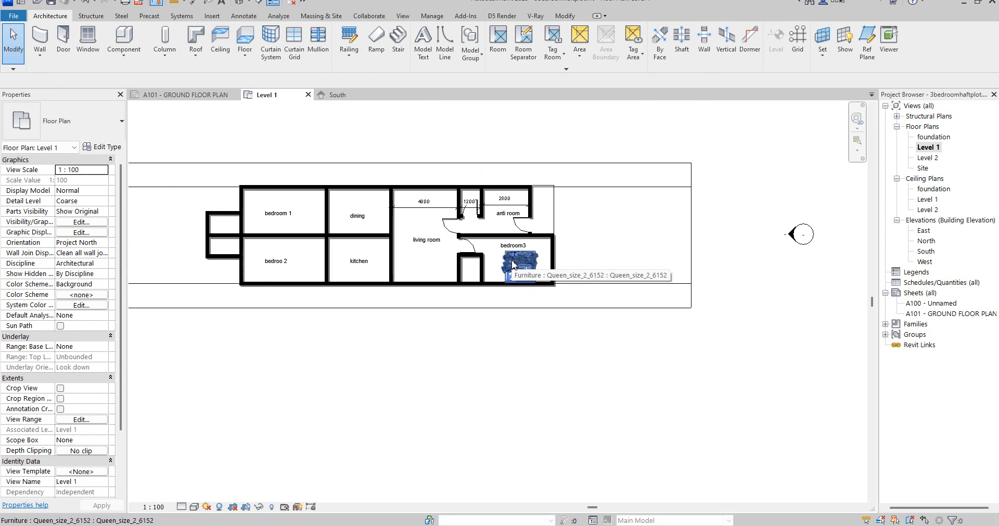
scroll(492, 272, "up", 1)
scroll(473, 231, "down", 1)
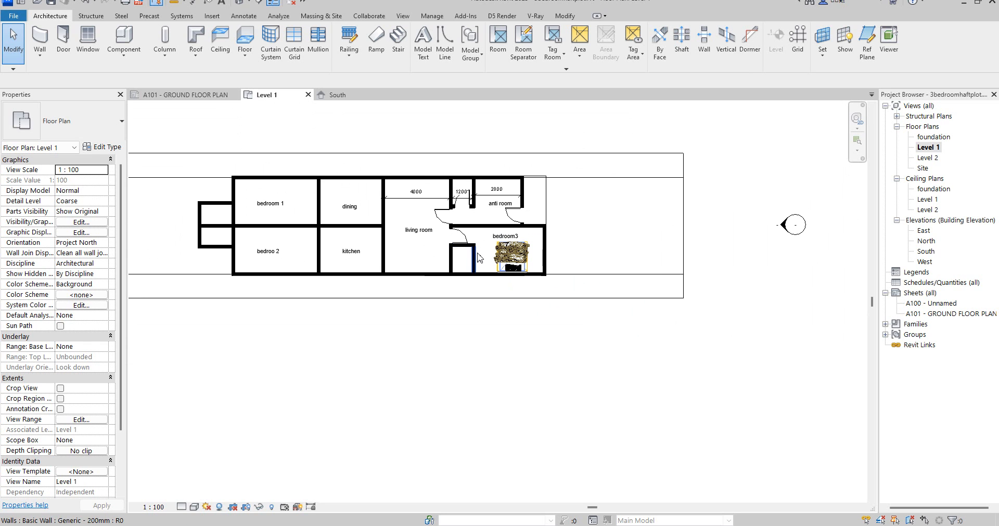
Start placing a component and choose the Cosmos Armchair 008 type.
scroll(472, 232, "up", 1)
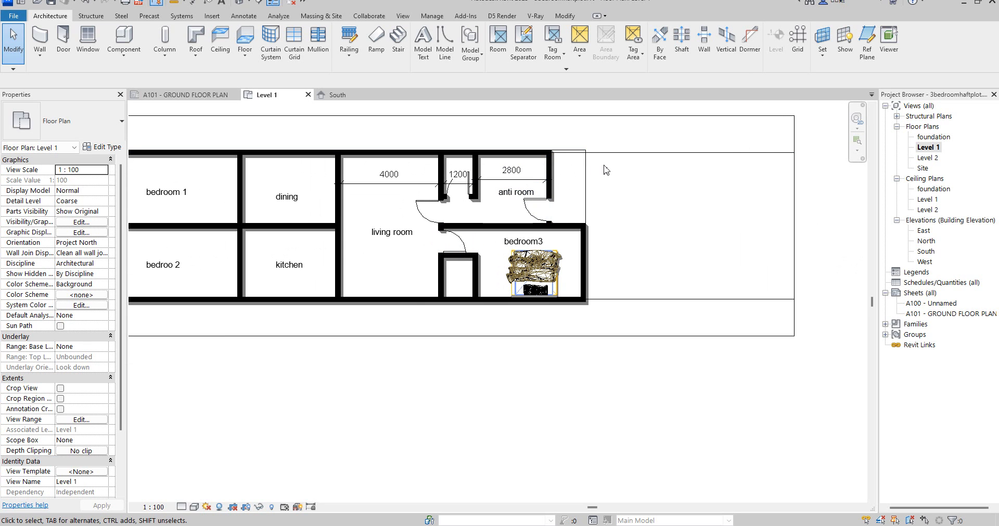
scroll(509, 223, "up", 1)
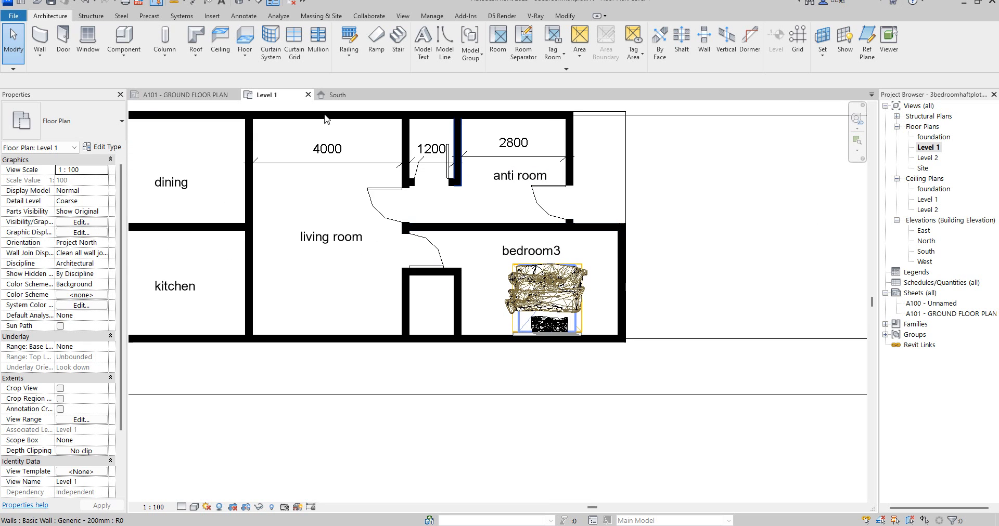
left_click(130, 41)
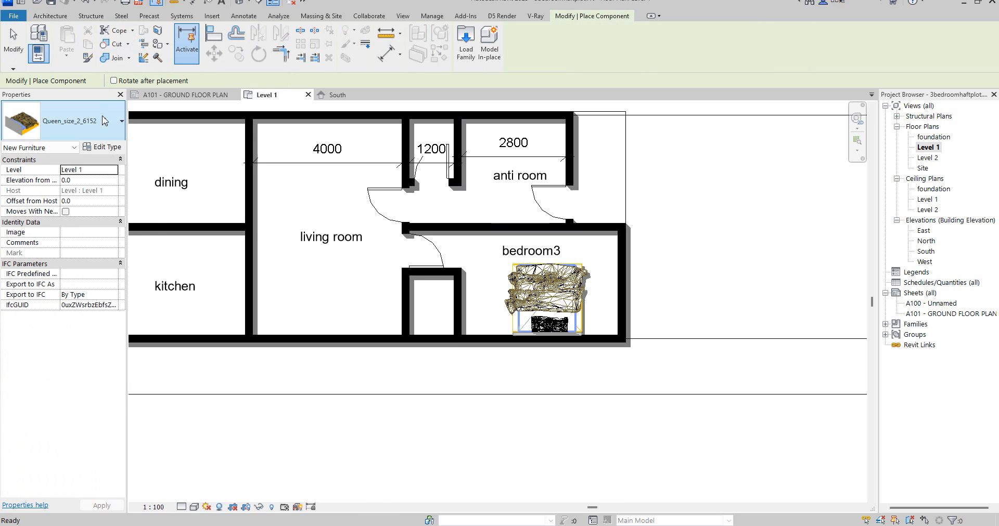
left_click(122, 121)
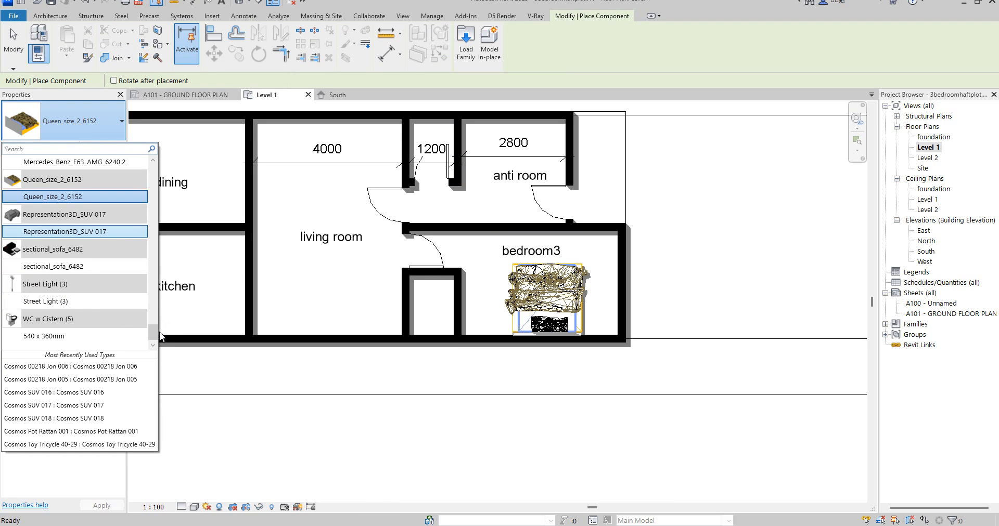
left_click_drag(154, 336, 154, 176)
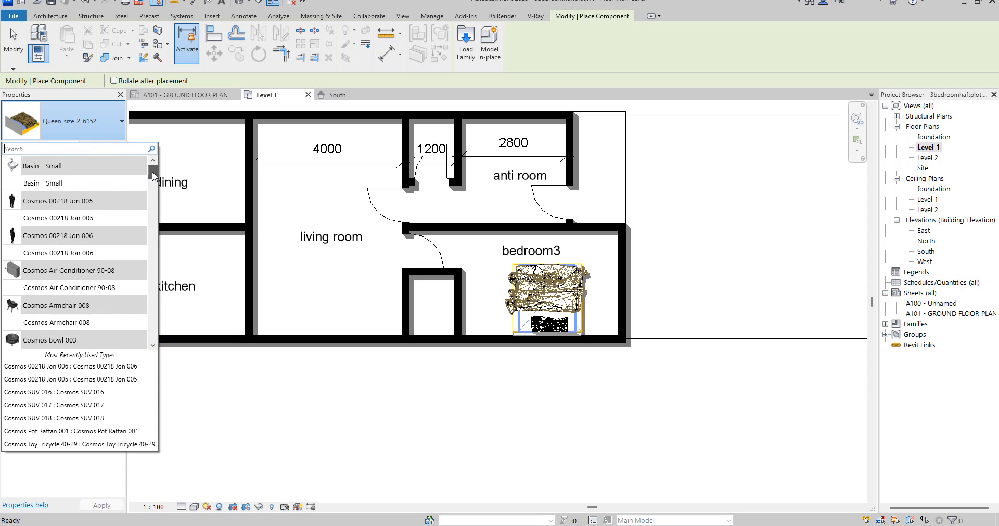
scroll(154, 176, "down", 2)
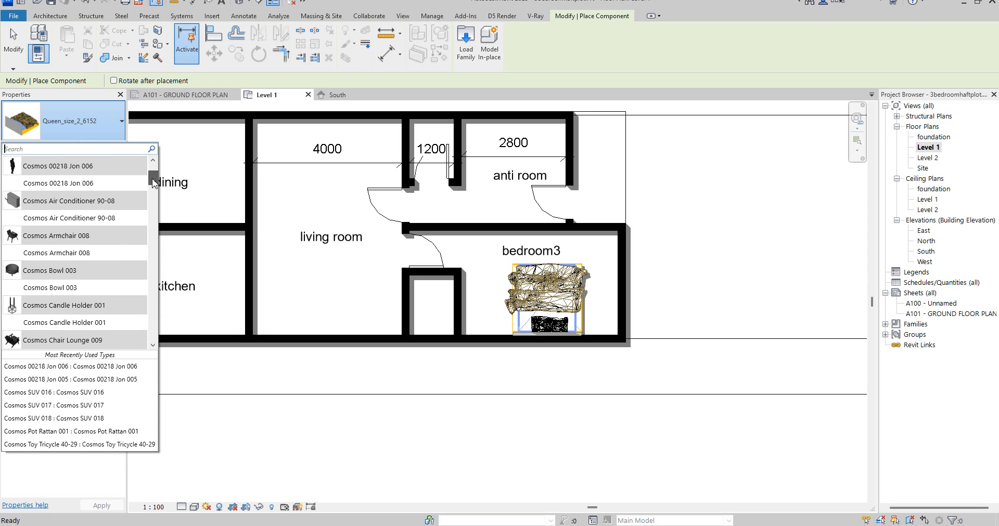
left_click(76, 255)
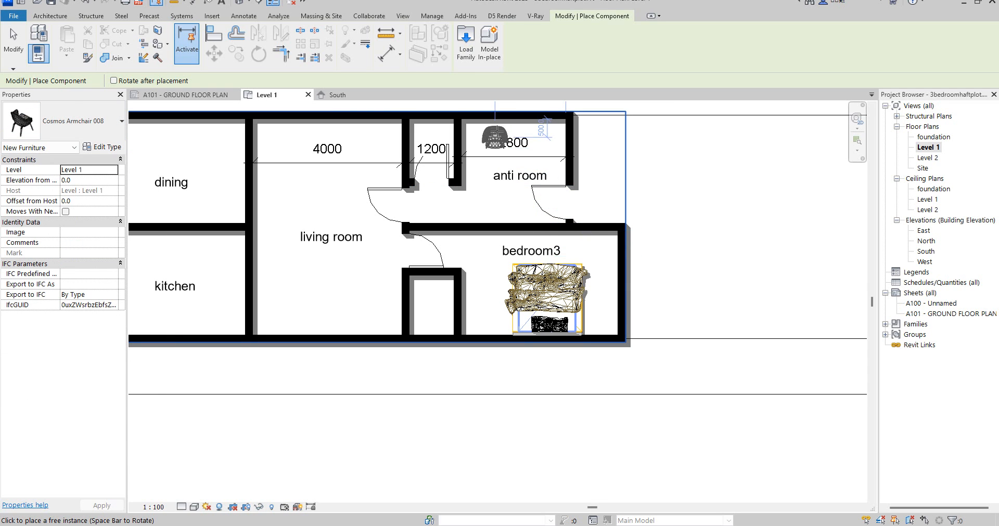
Place two armchairs side by side against the north wall of the anti room and end the placement.
scroll(497, 136, "up", 2)
left_click(549, 127)
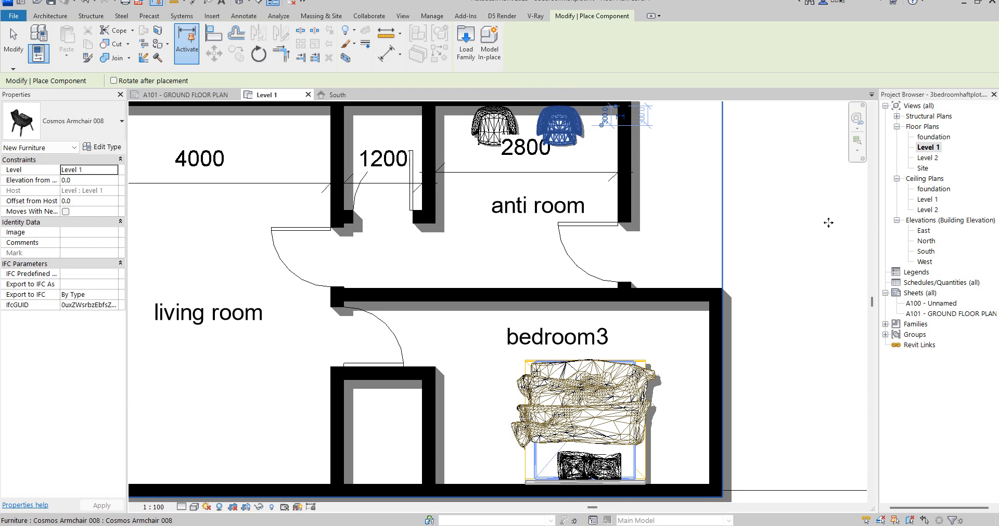
key("Escape")
key("Escape")
Add a matching M_Single-Flush 0915 x 2134mm door in the east wall of the small room beside bedroom3, swinging into the small room.
scroll(530, 262, "down", 2)
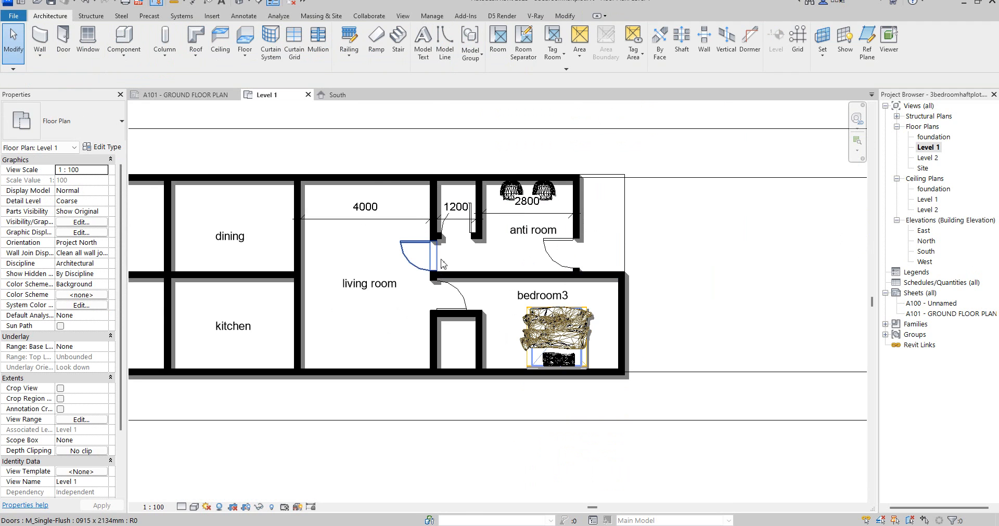
scroll(434, 263, "up", 1)
scroll(420, 268, "down", 2)
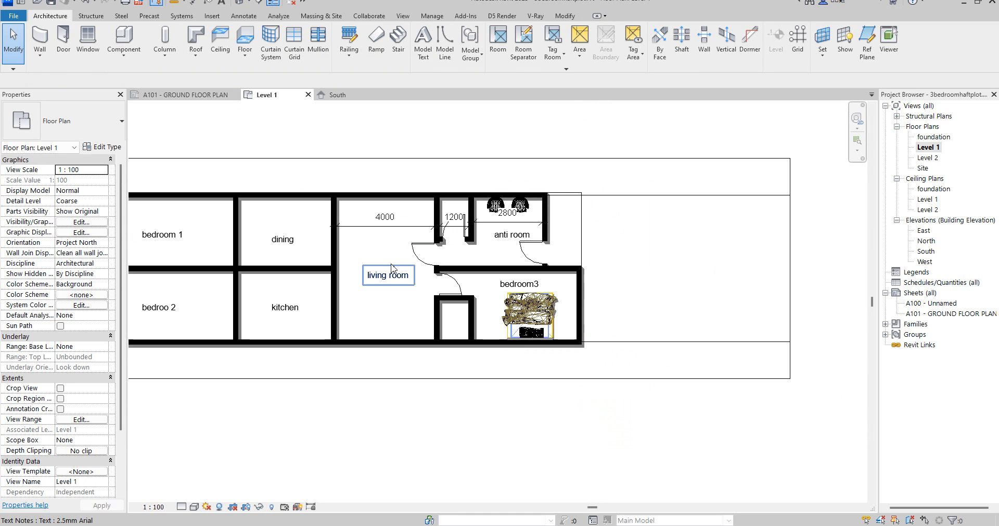
left_click(458, 284)
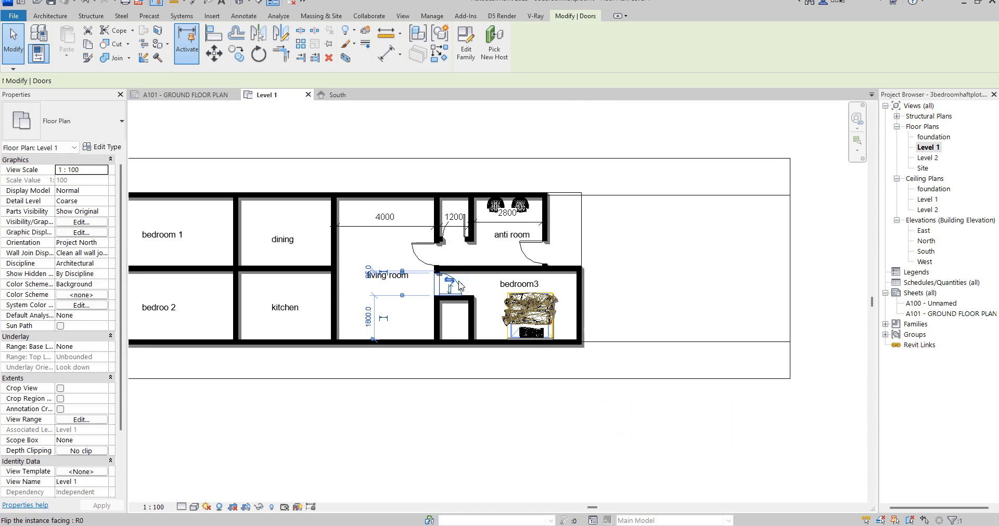
left_click(443, 52)
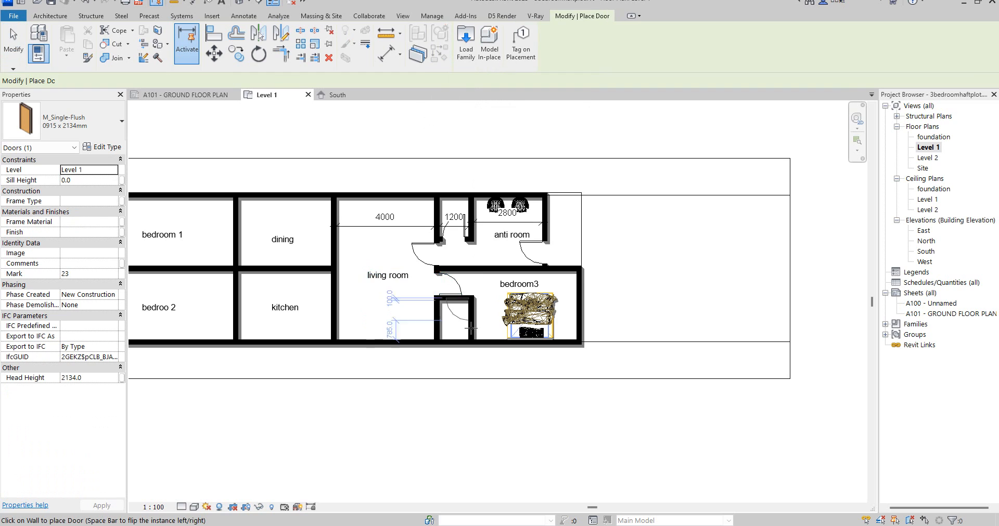
scroll(468, 307, "up", 4)
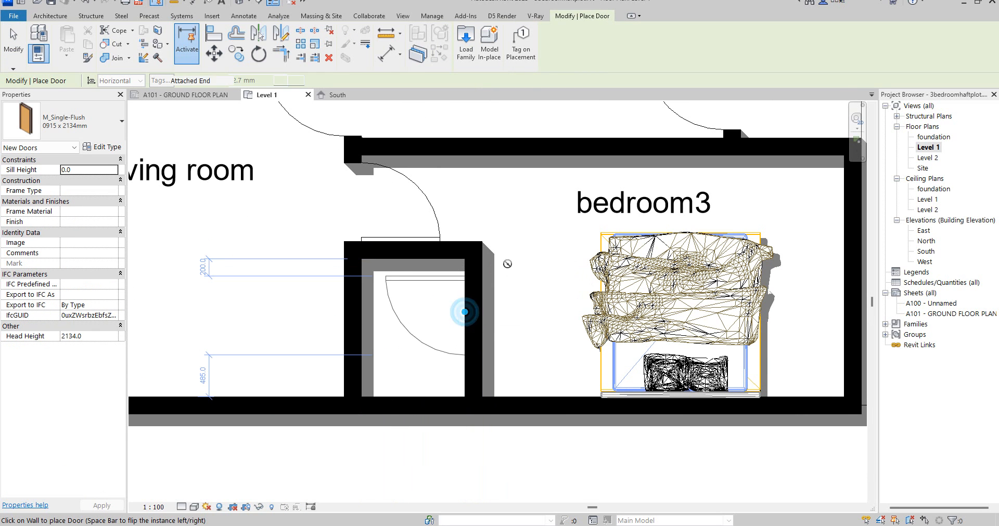
left_click(465, 313)
right_click(517, 219)
left_click(540, 225)
right_click(540, 225)
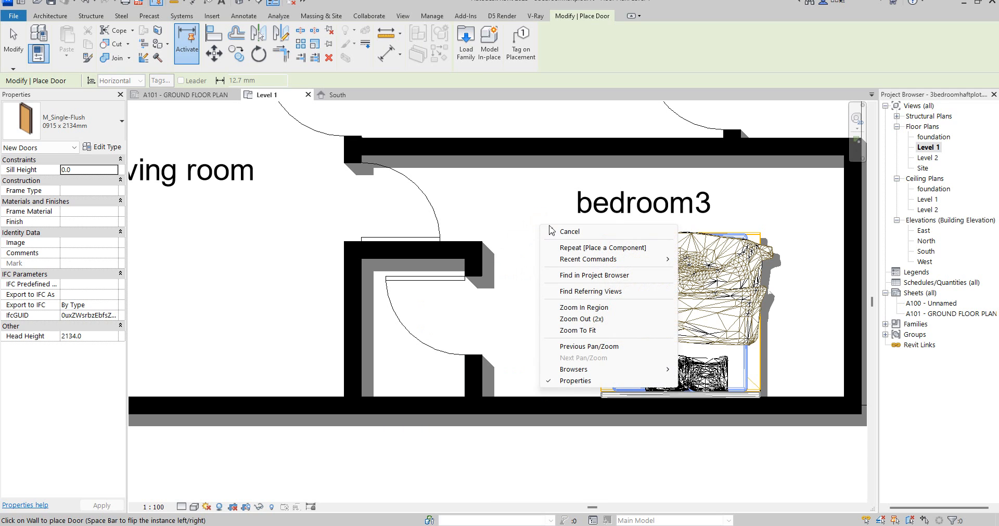
left_click(559, 233)
Add an aligned dimension across bedroom3 from its east wall to the small room's east wall, placed above the bed.
scroll(521, 284, "down", 3)
scroll(364, 286, "down", 2)
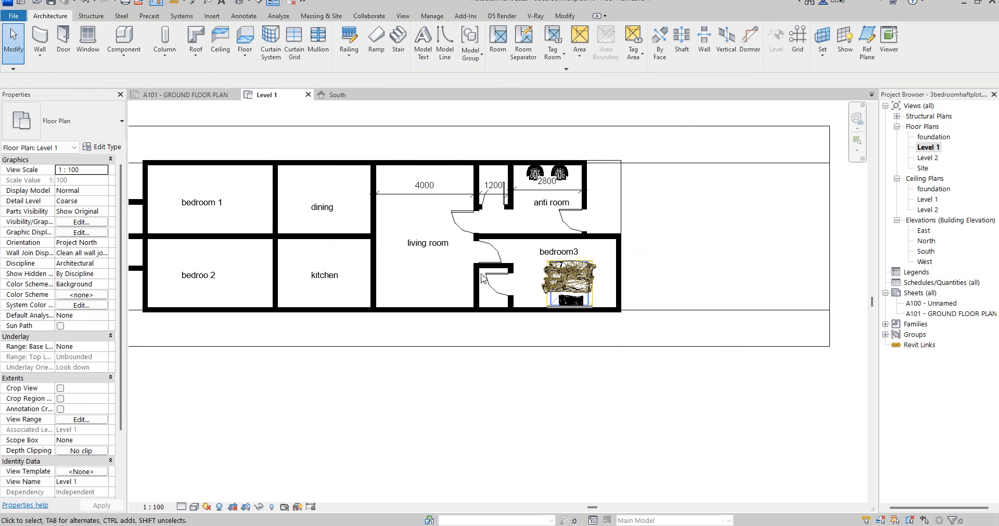
scroll(390, 278, "up", 2)
scroll(551, 244, "down", 2)
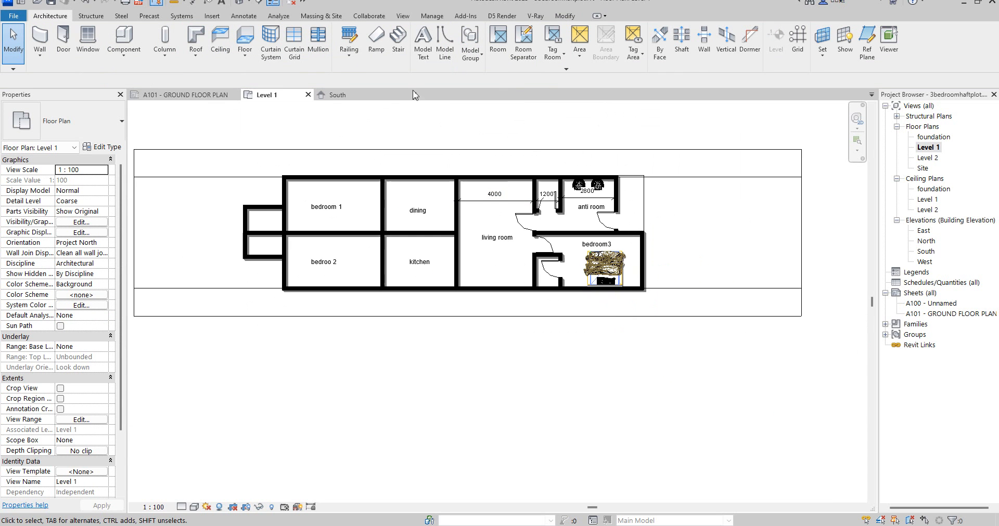
left_click(560, 17)
left_click(386, 52)
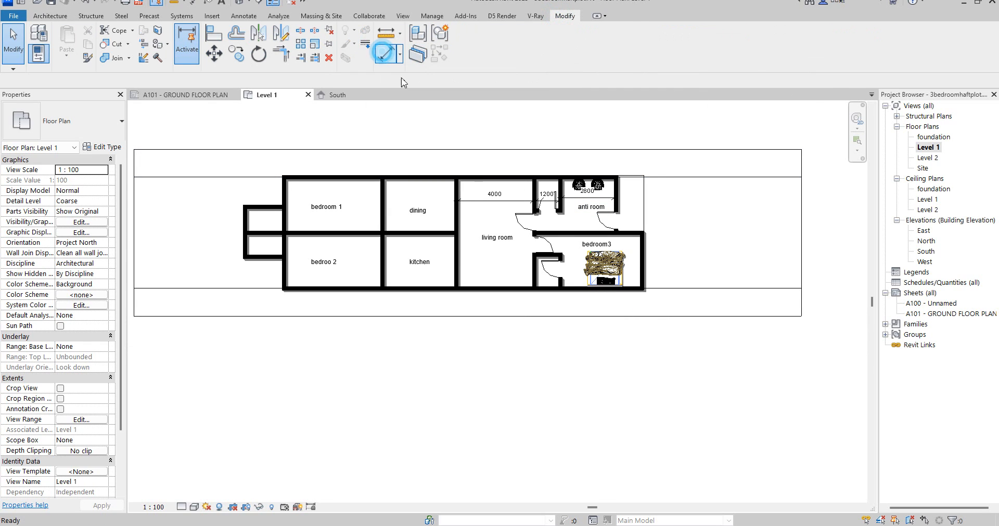
scroll(601, 262, "up", 2)
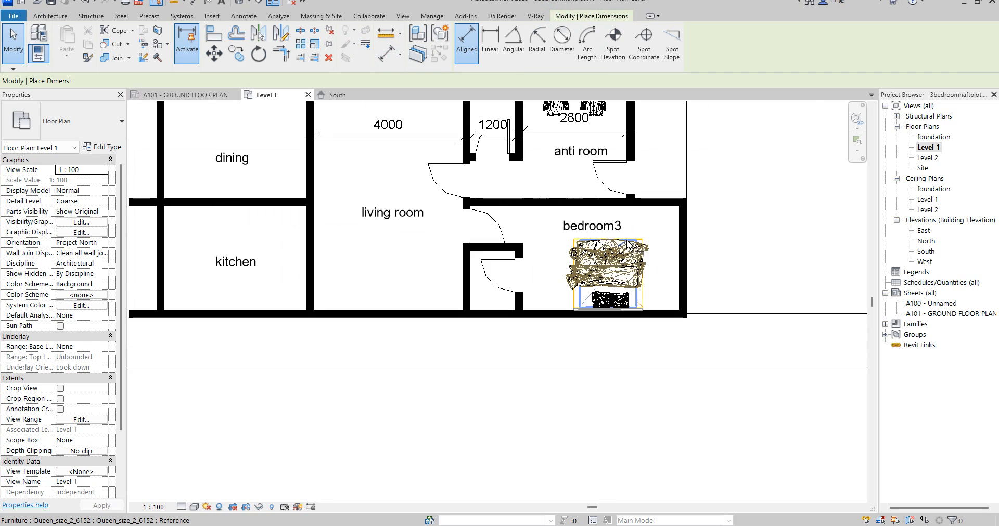
left_click(681, 255)
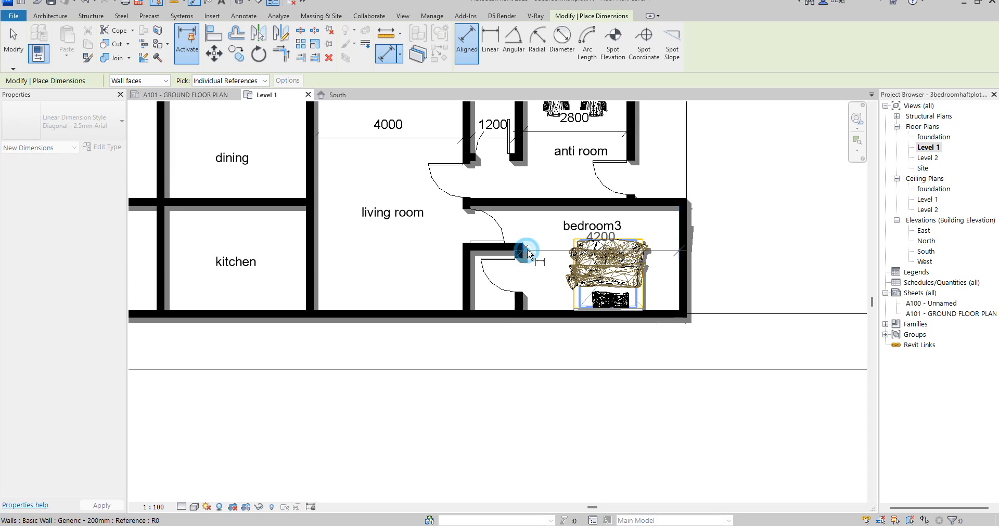
left_click(527, 253)
scroll(533, 247, "up", 2)
left_click(541, 227)
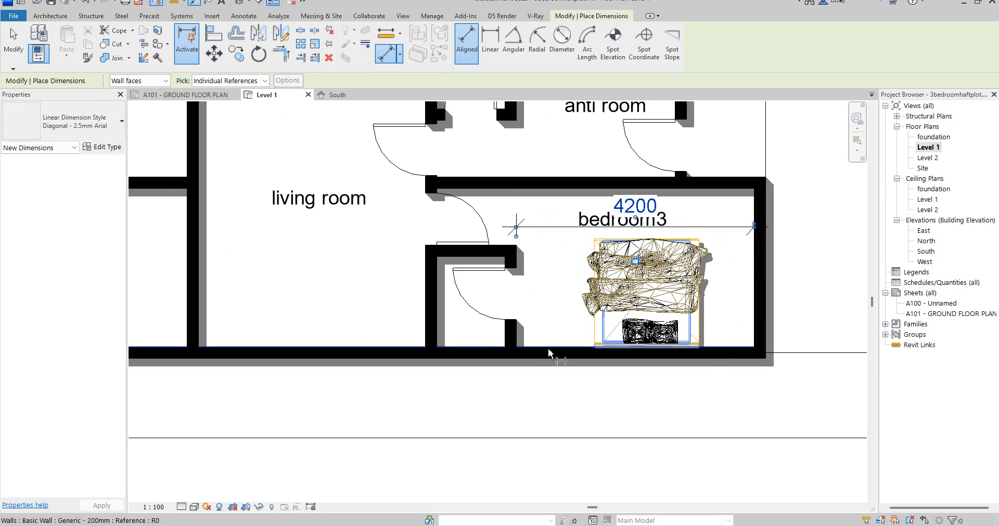
Dimension bedroom3 between its south and north walls, placing the dimension west of the bed.
left_click(549, 353)
left_click(542, 186)
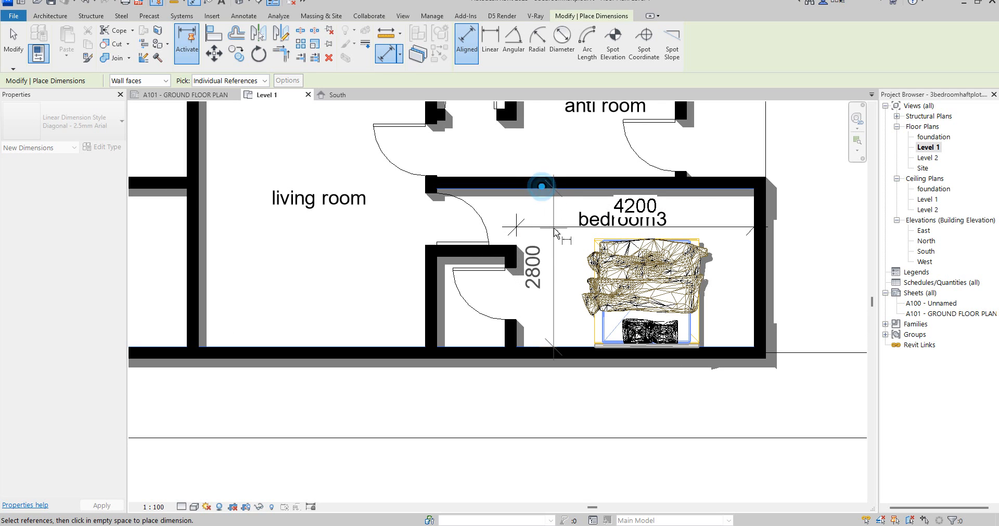
left_click(558, 272)
Dimension the interior width of the small room beside bedroom3, between its east and west walls.
scroll(564, 291, "down", 2)
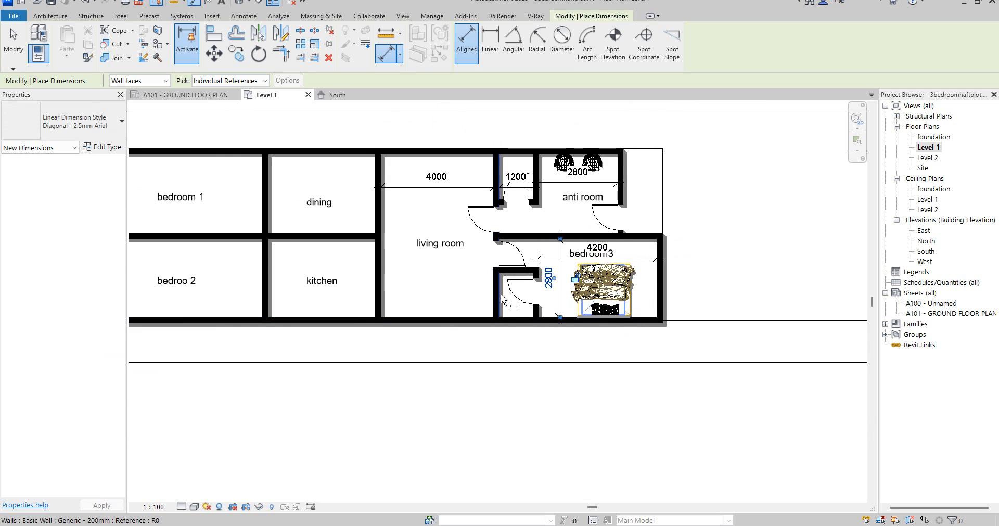
scroll(501, 299, "up", 4)
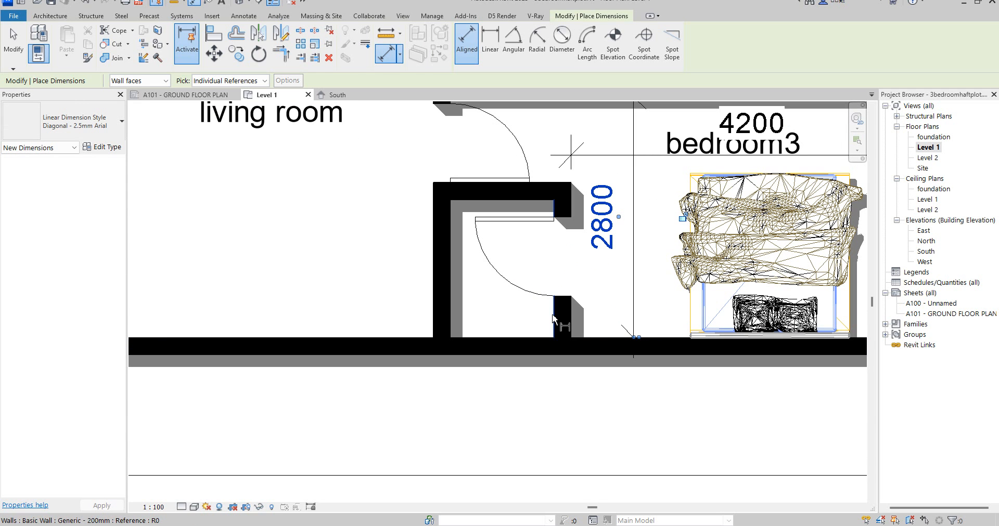
left_click(553, 316)
left_click(447, 309)
left_click(470, 309)
scroll(480, 310, "down", 3)
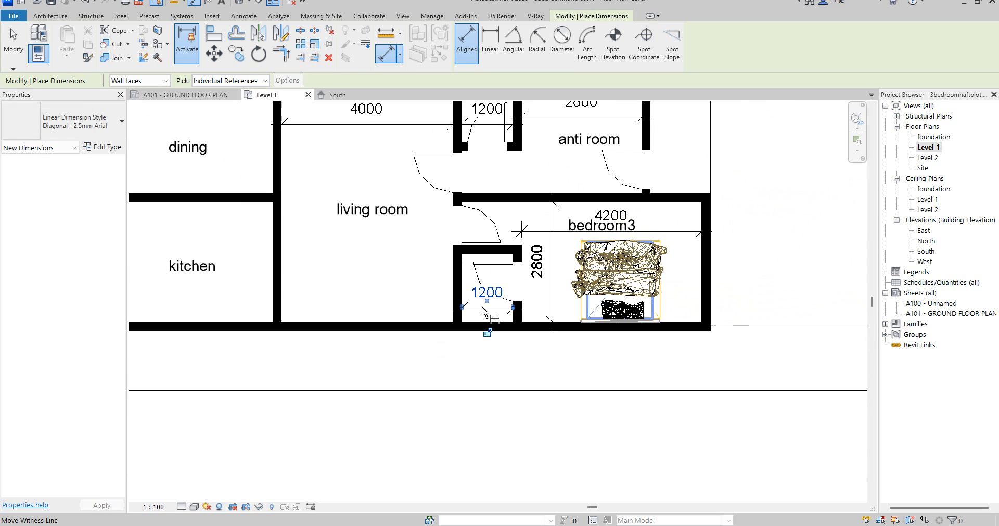
scroll(445, 291, "down", 2)
left_click(450, 294)
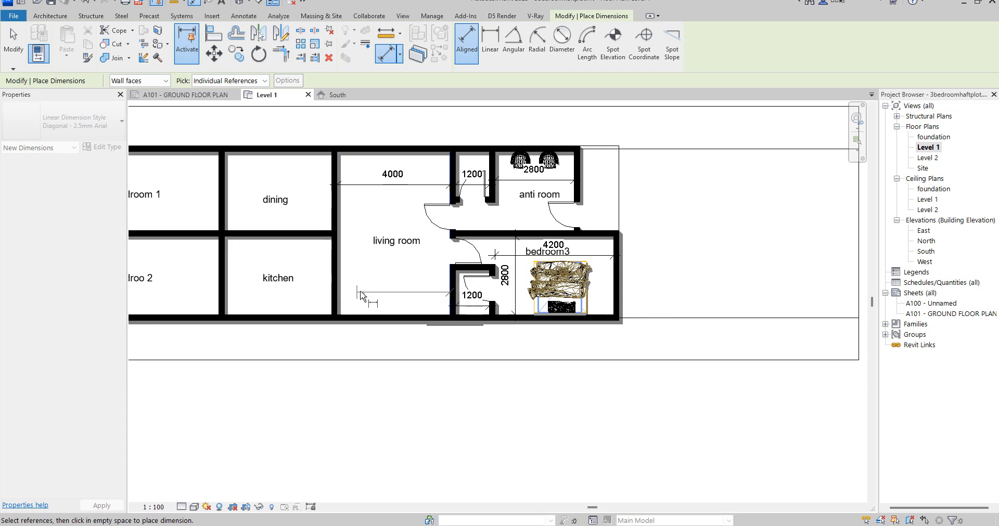
right_click(347, 279)
left_click(394, 290)
Dimension the living room between its south and north walls, placing the dimension west of the room label.
left_click(385, 316)
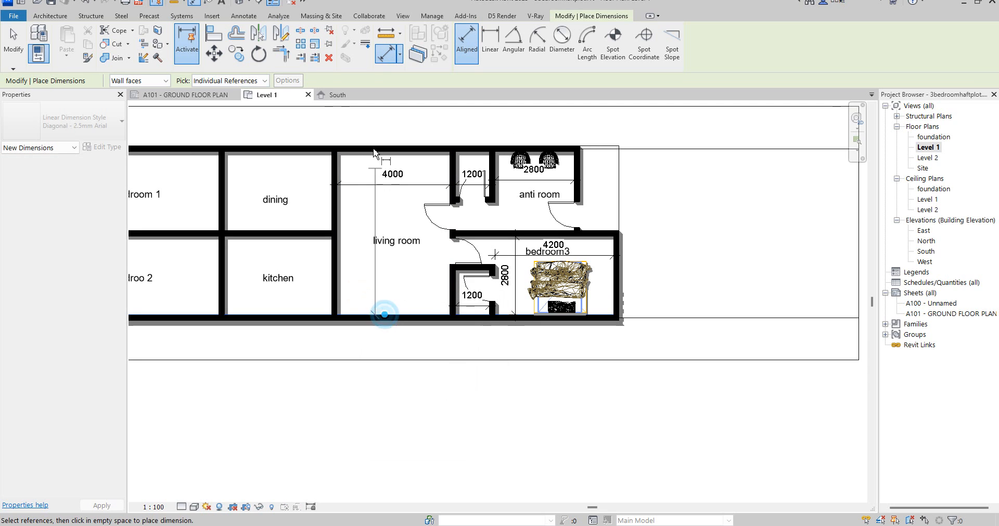
left_click(371, 154)
left_click(377, 281)
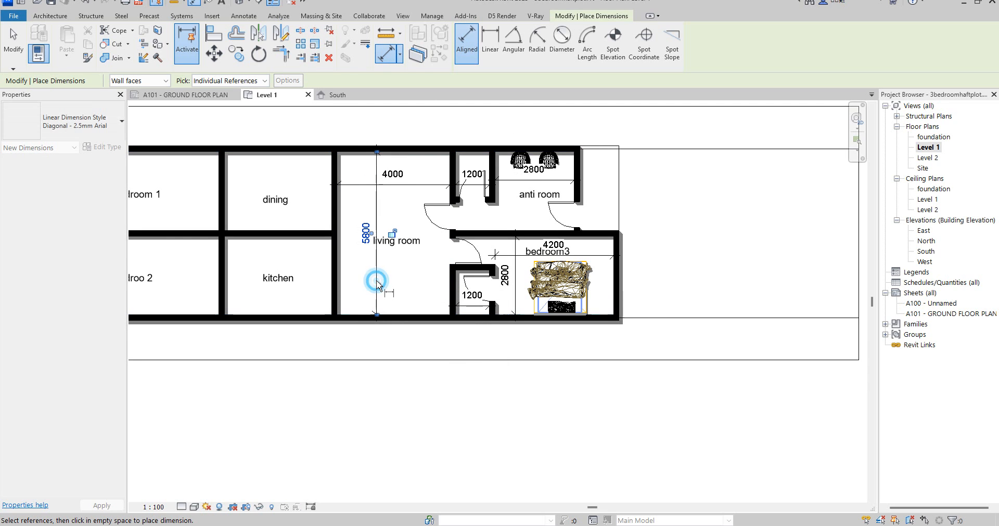
scroll(360, 264, "up", 3)
scroll(281, 270, "down", 3)
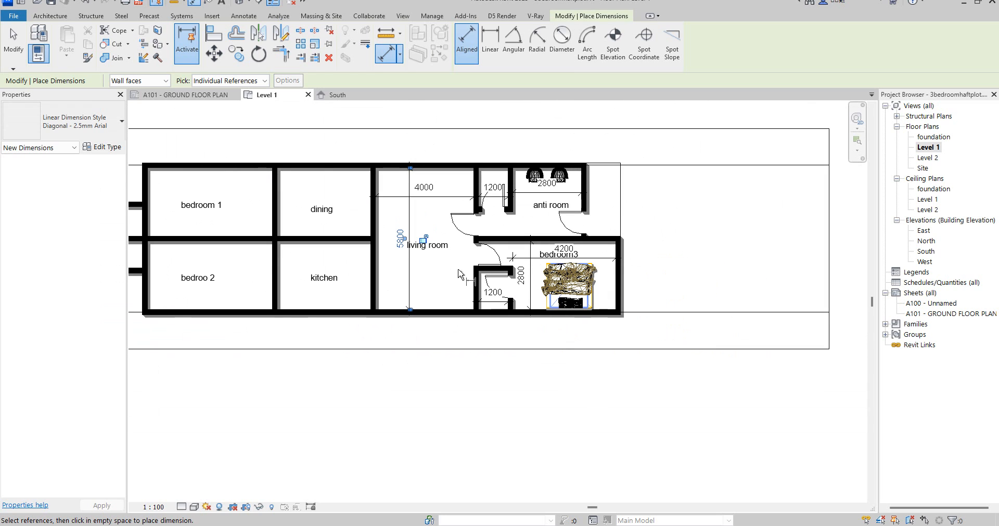
scroll(469, 216, "down", 3)
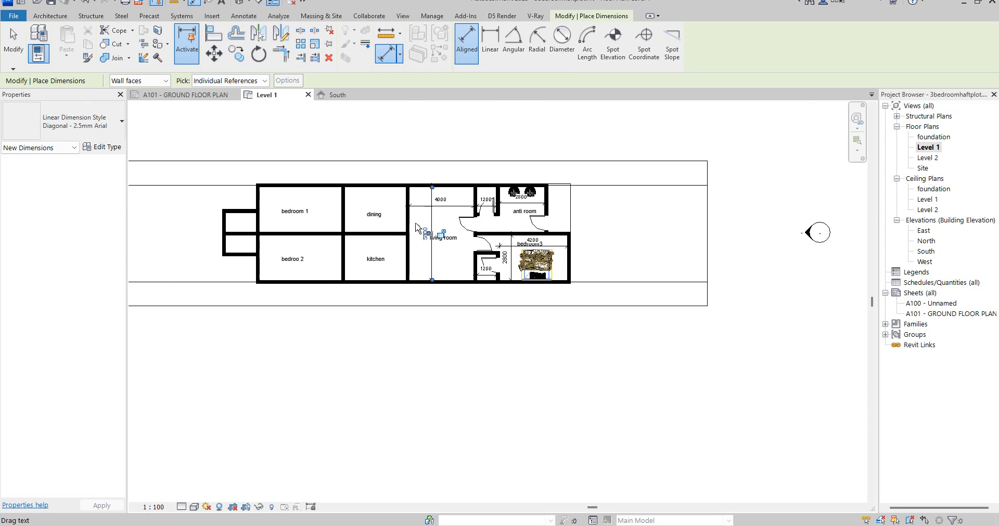
scroll(418, 220, "up", 2)
right_click(429, 211)
left_click(459, 218)
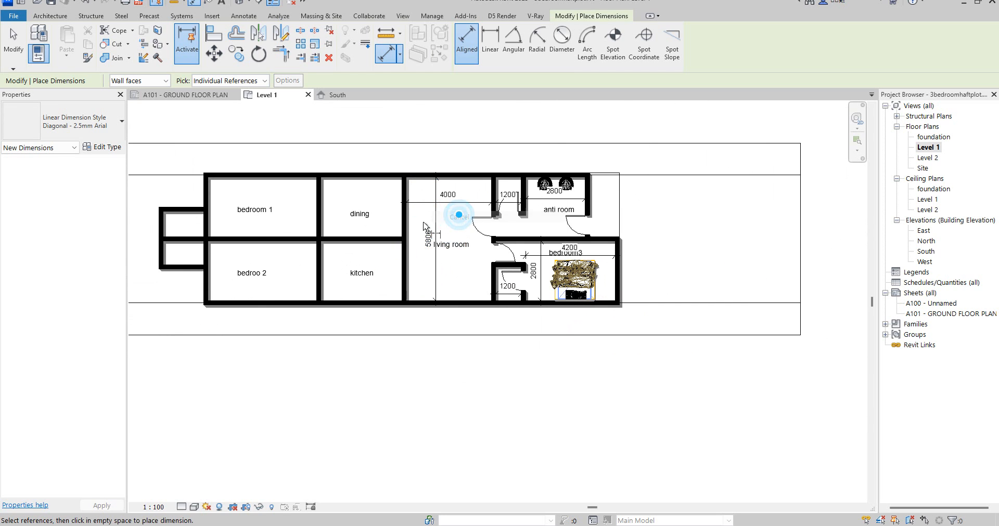
scroll(396, 244, "up", 2)
right_click(441, 197)
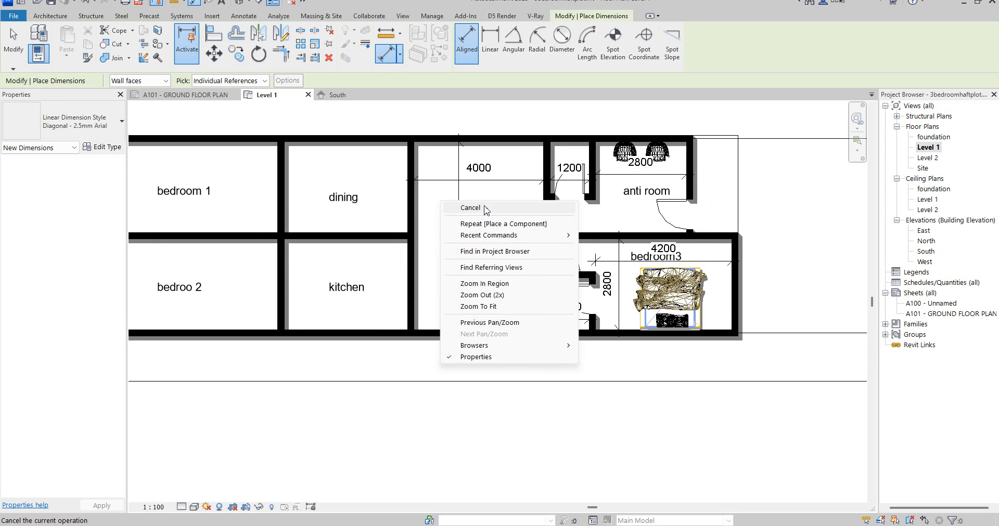
left_click(468, 204)
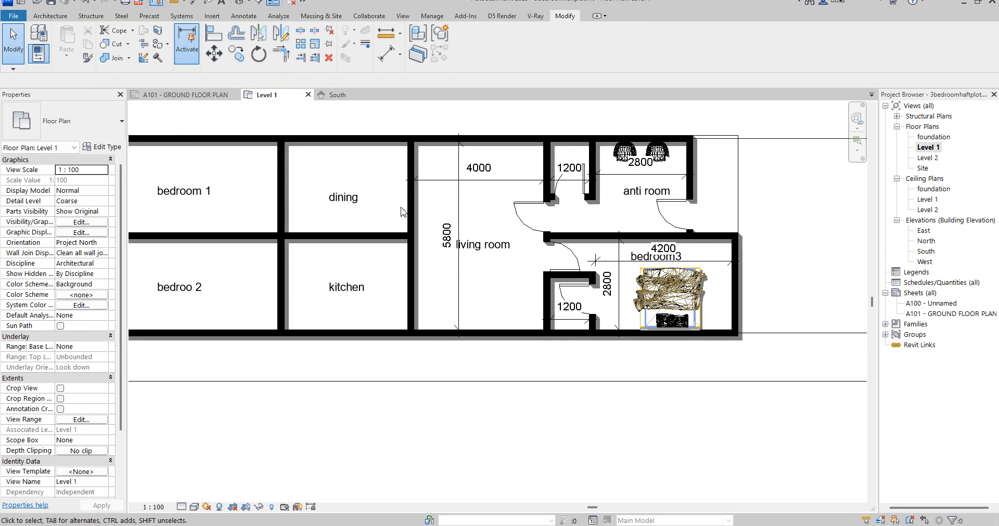
Shorten the wall between dining and living room from its north end to just above the kitchen's north wall.
left_click(411, 212)
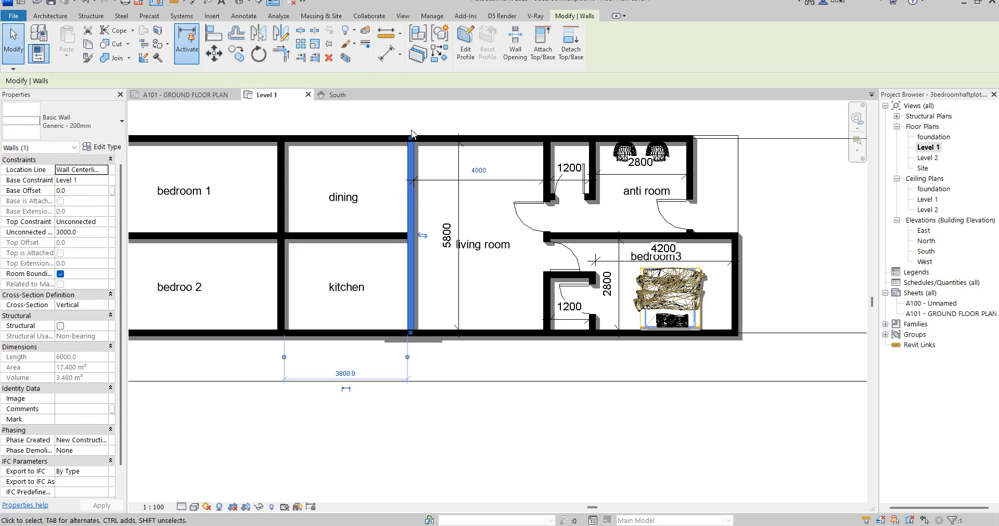
left_click_drag(411, 138, 334, 236)
left_click(480, 224)
scroll(482, 223, "down", 5)
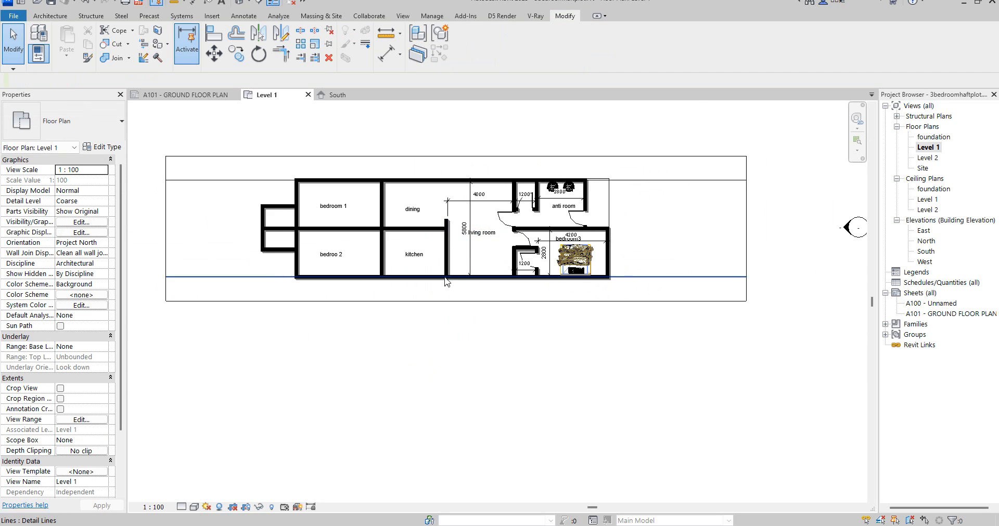
scroll(446, 277, "up", 3)
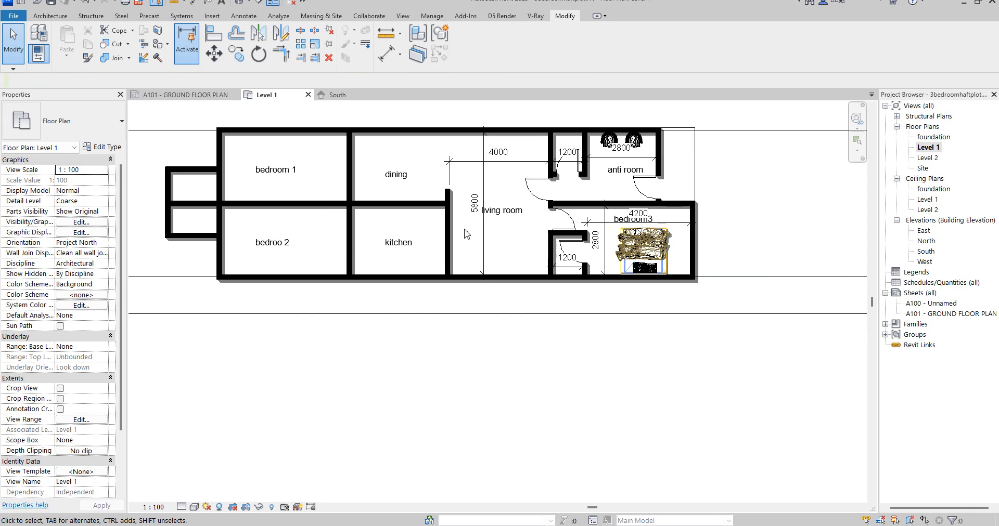
scroll(467, 234, "down", 1)
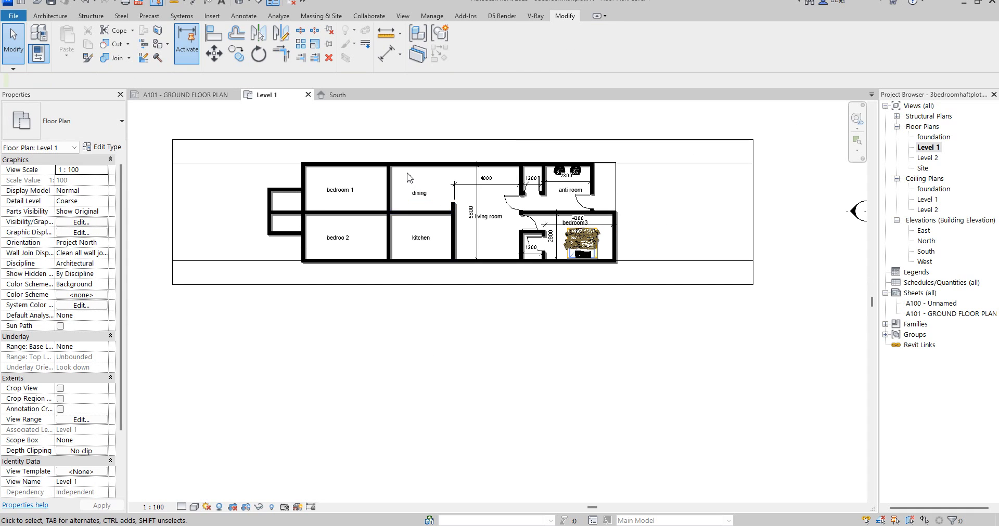
scroll(410, 178, "up", 2)
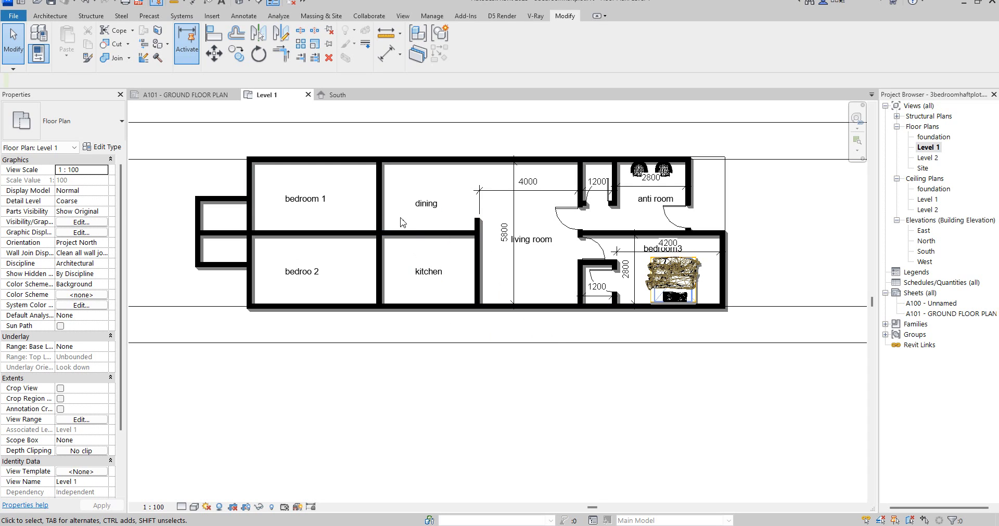
Place an M_Table-Dining Round w Chairs component, 0915mm Diameter, in the middle of the dining room.
left_click(50, 16)
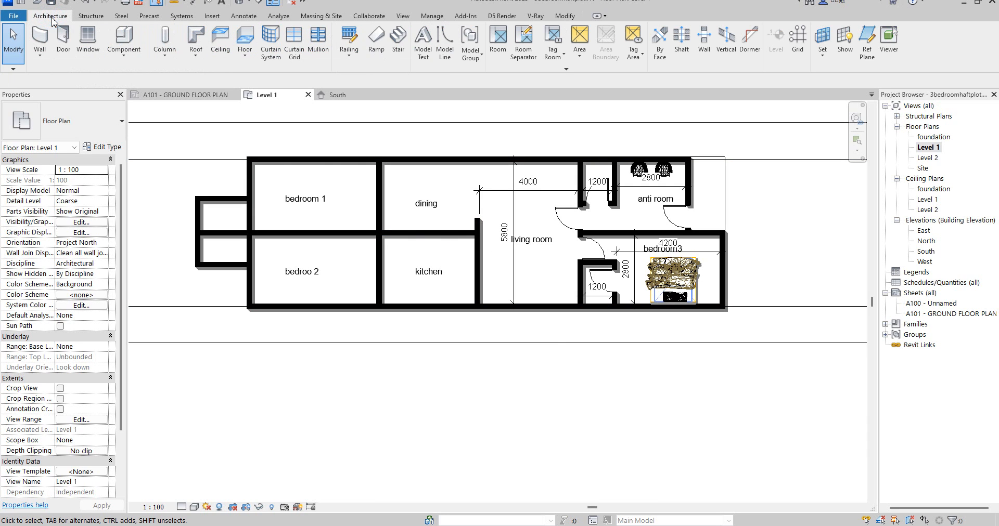
left_click(124, 36)
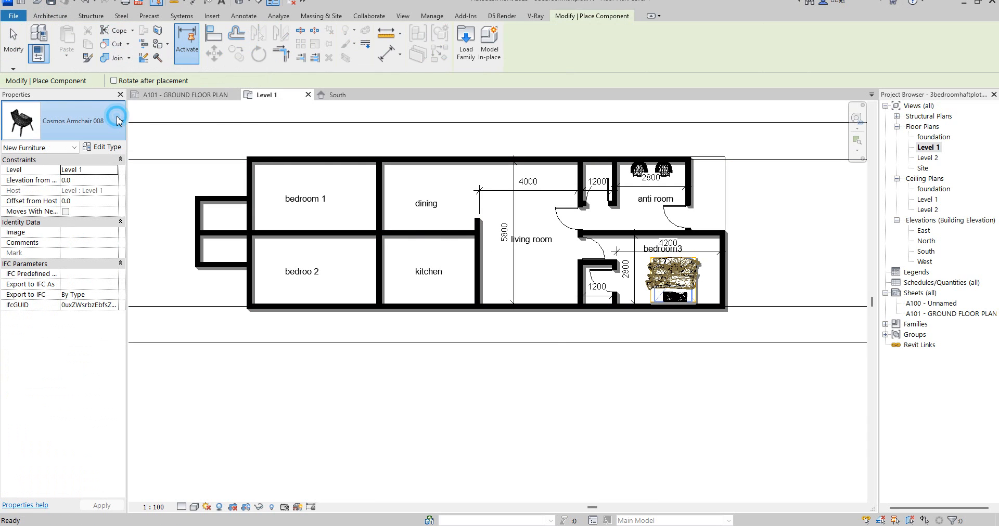
left_click(118, 121)
left_click_drag(152, 185, 155, 315)
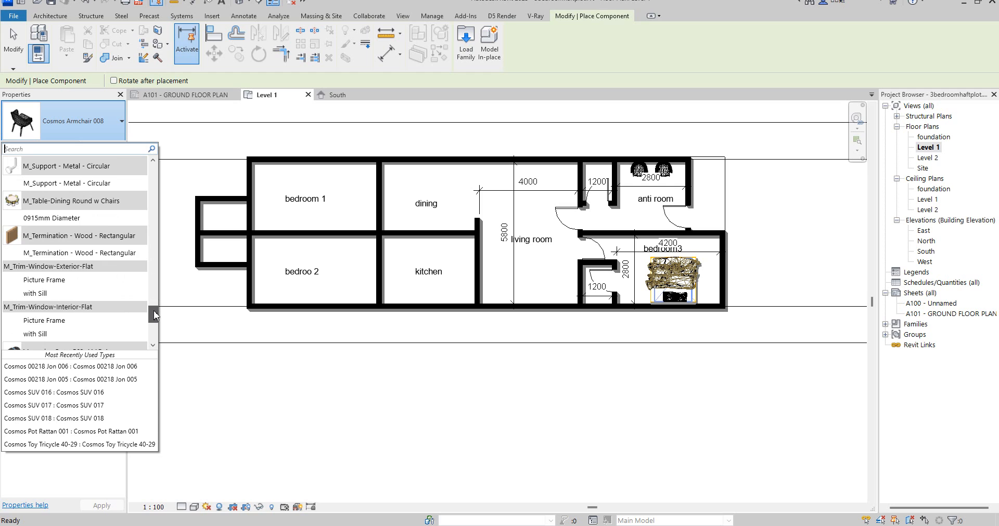
left_click(125, 218)
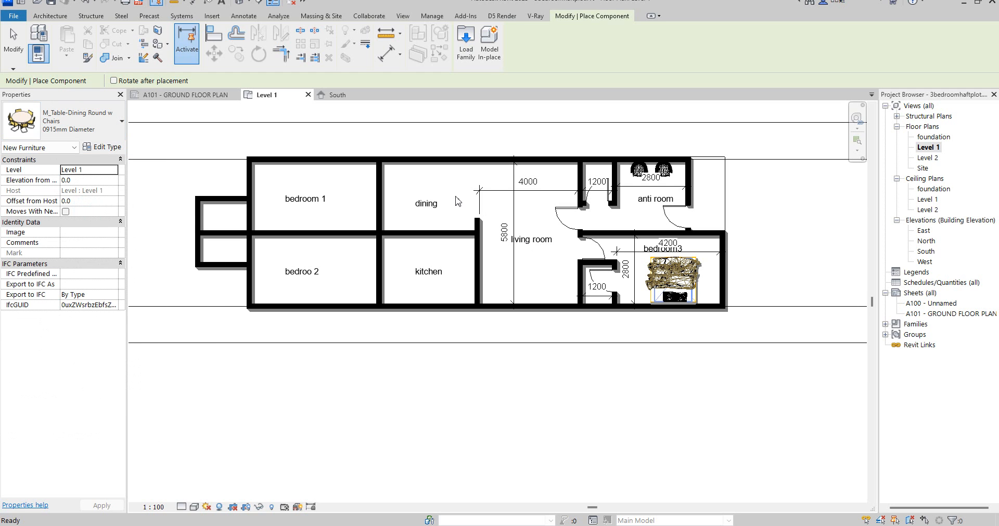
scroll(423, 205, "up", 2)
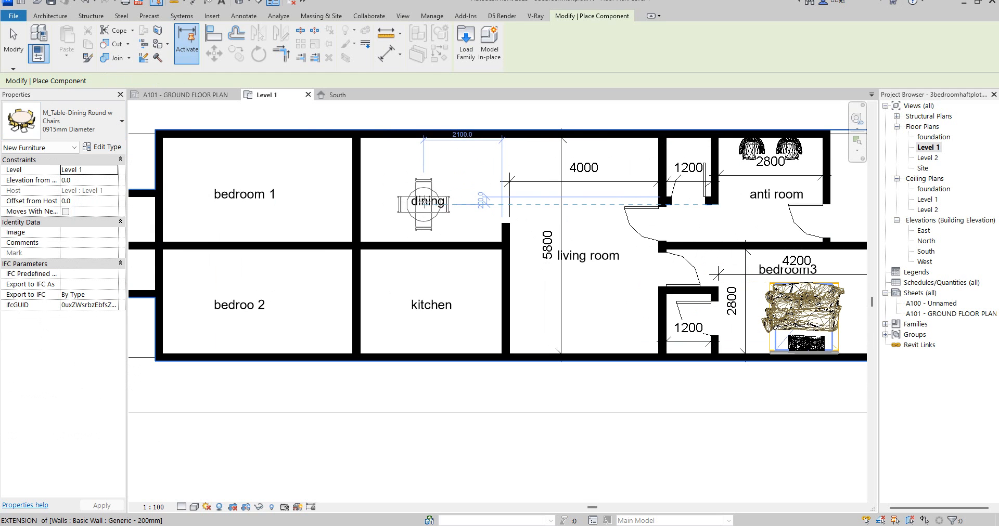
left_click(498, 212)
key("Escape")
key("Escape")
scroll(453, 339, "down", 2)
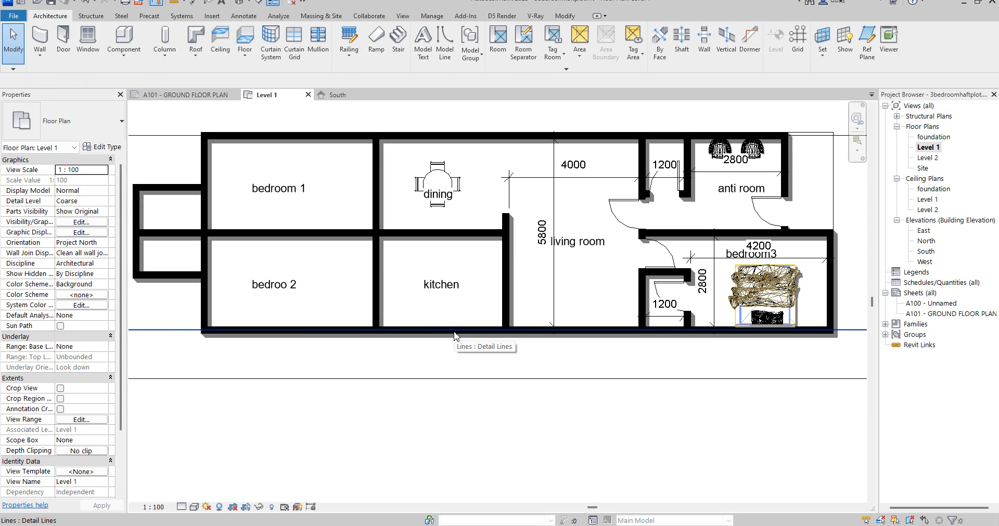
Add matching M_Single-Flush 0915 x 2134mm doors in the kitchen's north and south walls, both swinging into the kitchen.
left_click(613, 214)
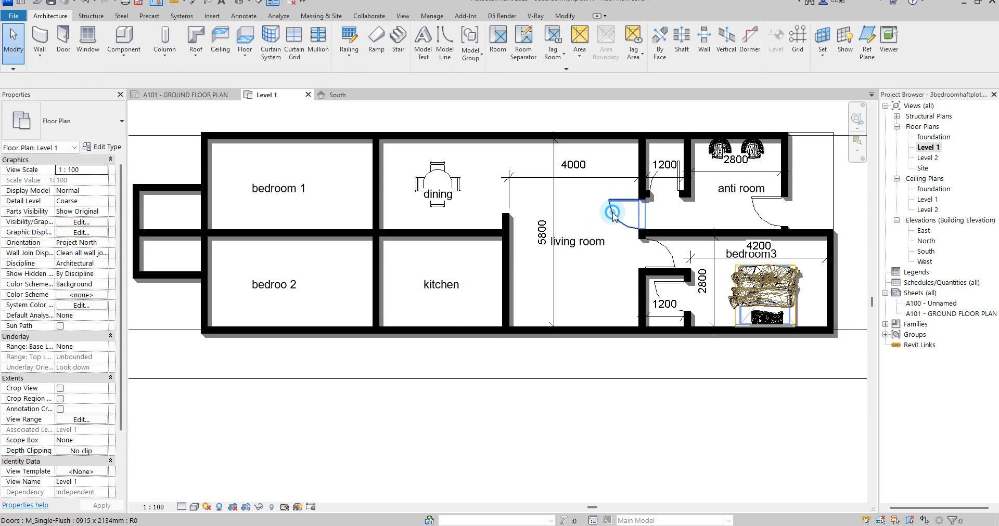
key("c")
key("s")
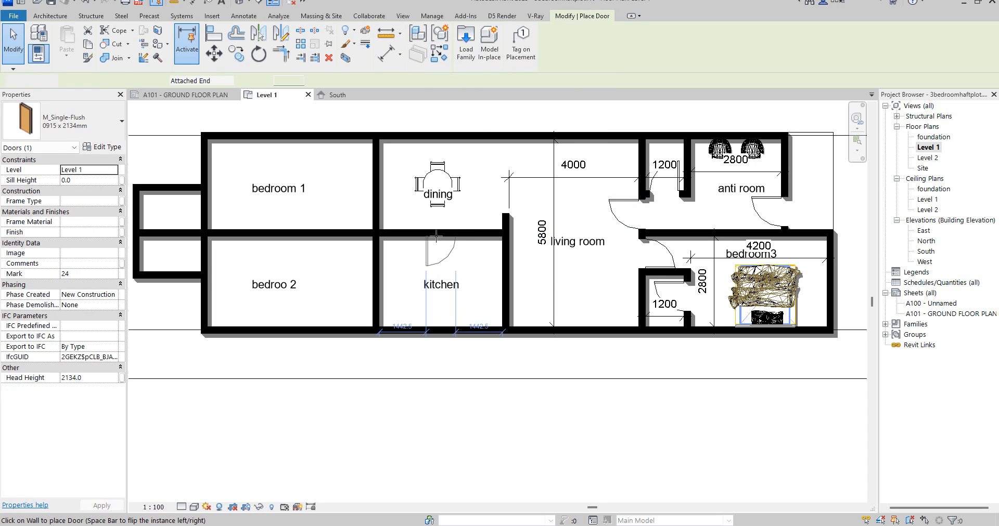
left_click(437, 234)
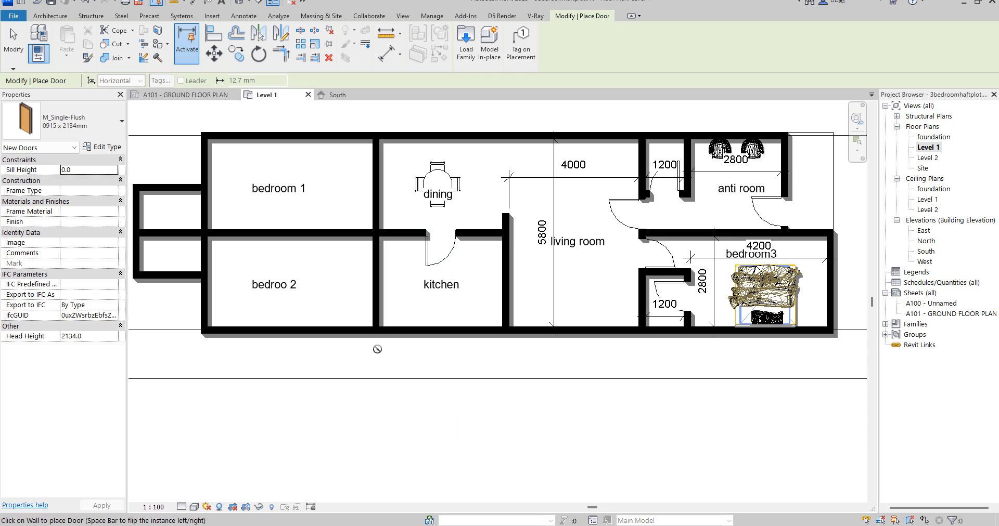
left_click(399, 328)
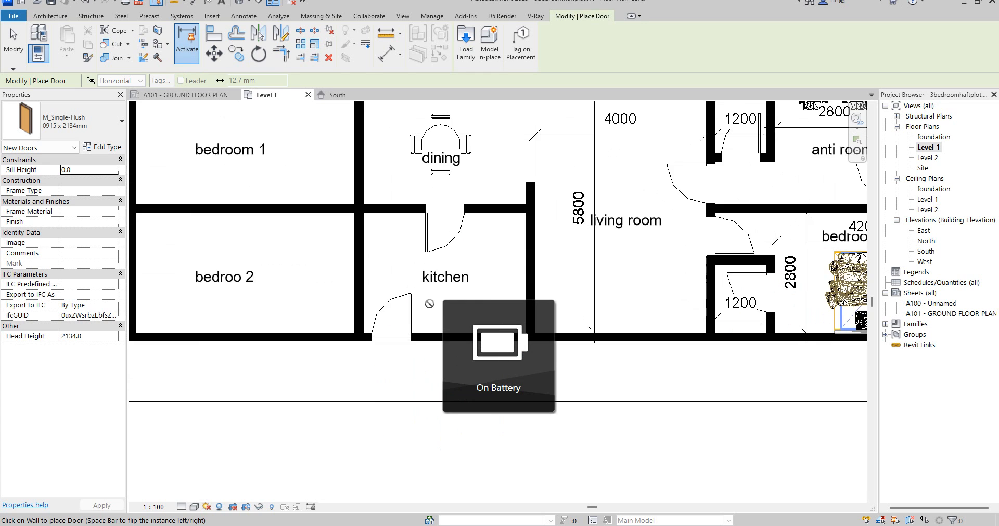
scroll(423, 292, "up", 3)
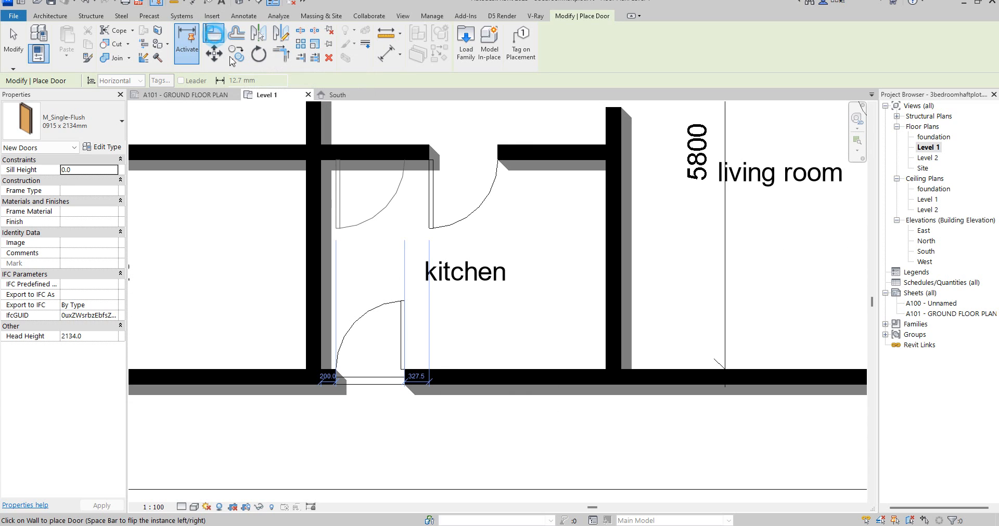
left_click(213, 33)
right_click(433, 291)
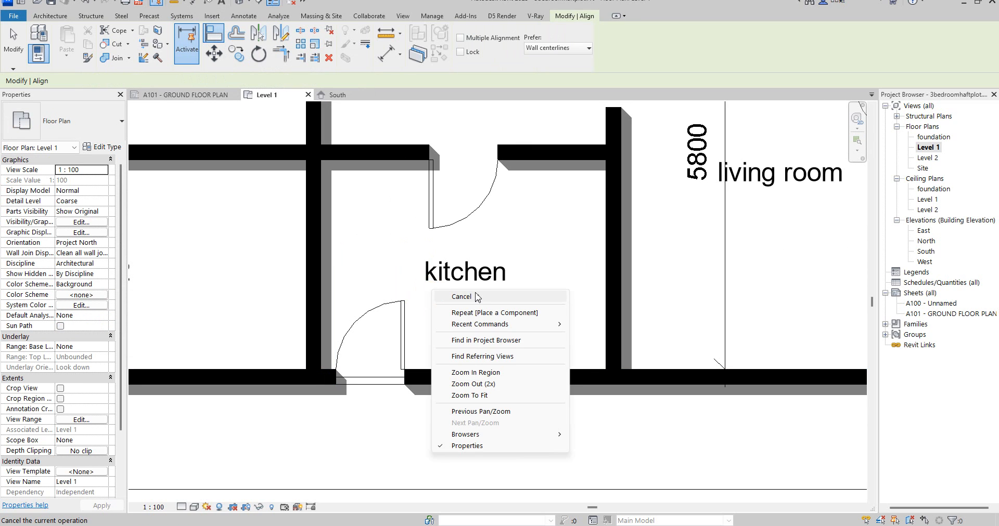
left_click(460, 297)
right_click(460, 298)
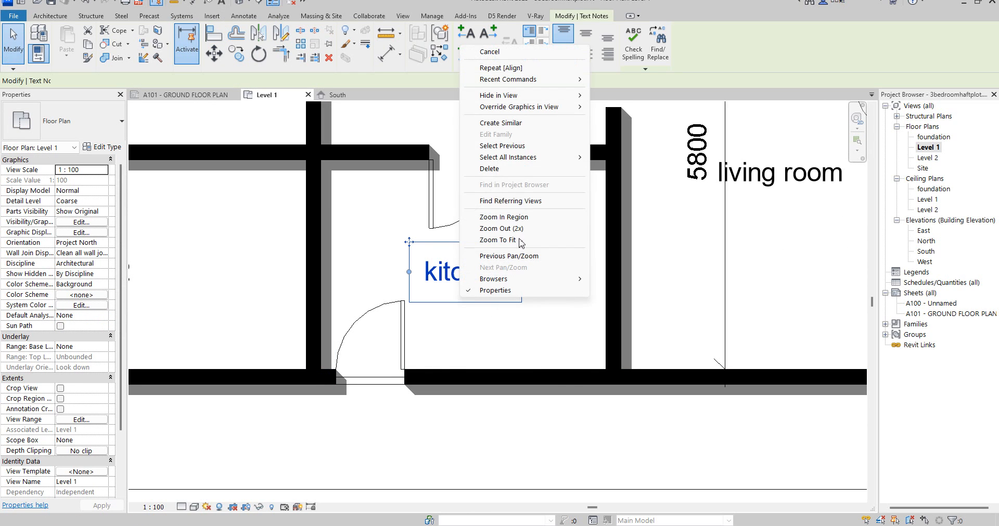
left_click(408, 226)
left_click(384, 221)
Move the kitchen's south door east along its wall, away from the bedroom 2 wall.
left_click(403, 317)
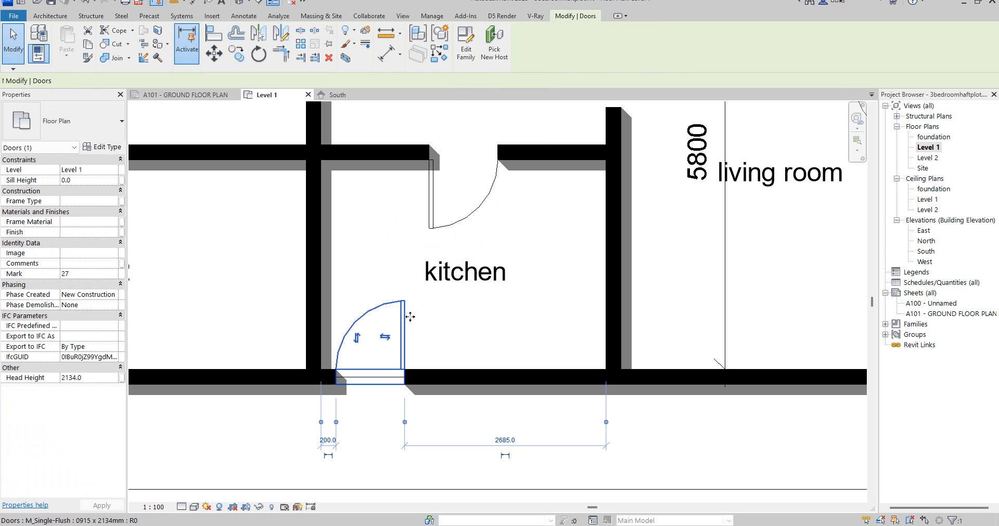
left_click_drag(408, 332, 454, 333)
left_click(496, 333)
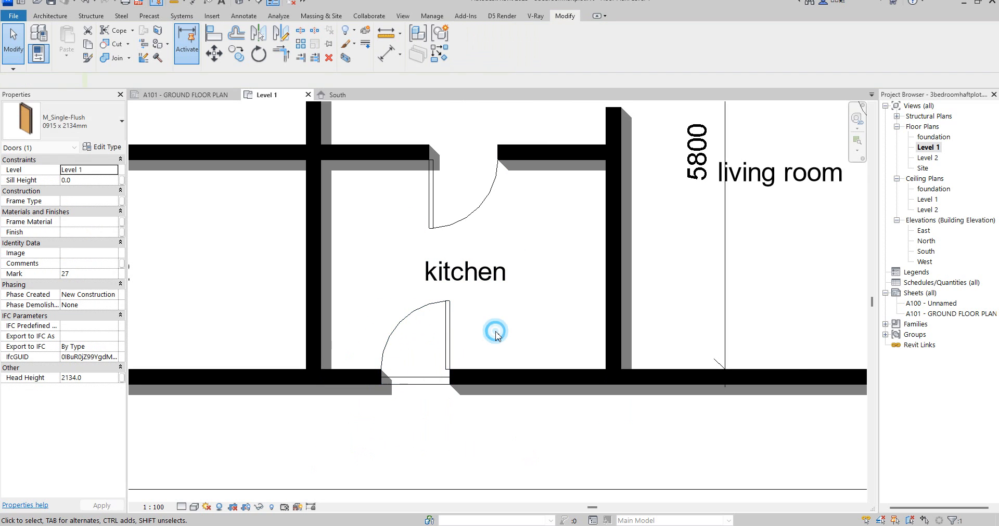
scroll(496, 333, "down", 3)
scroll(458, 353, "up", 3)
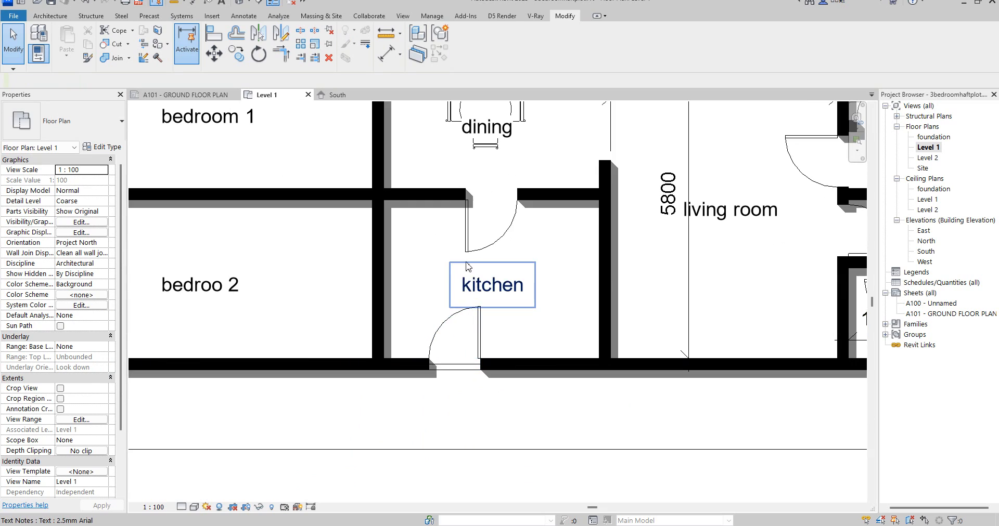
scroll(466, 267, "down", 2)
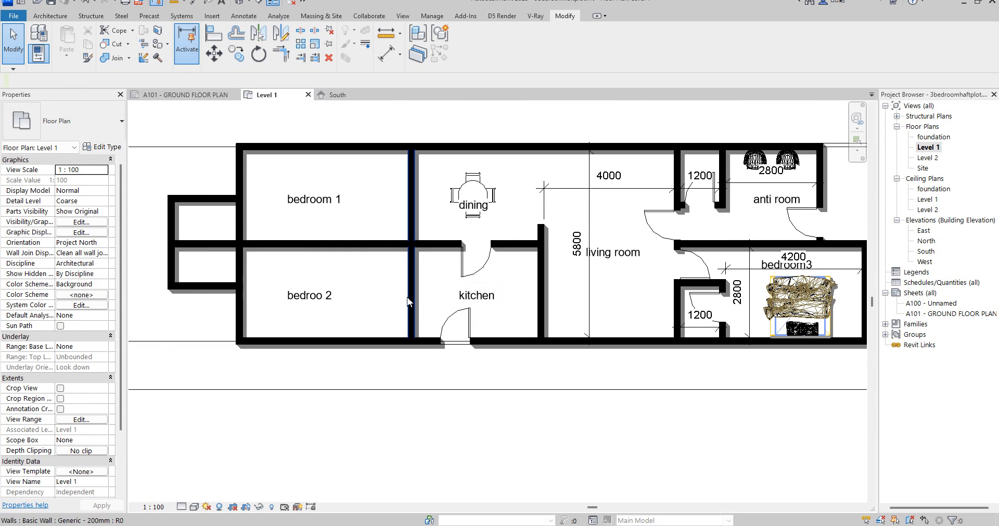
scroll(459, 318, "up", 1)
scroll(465, 304, "down", 3)
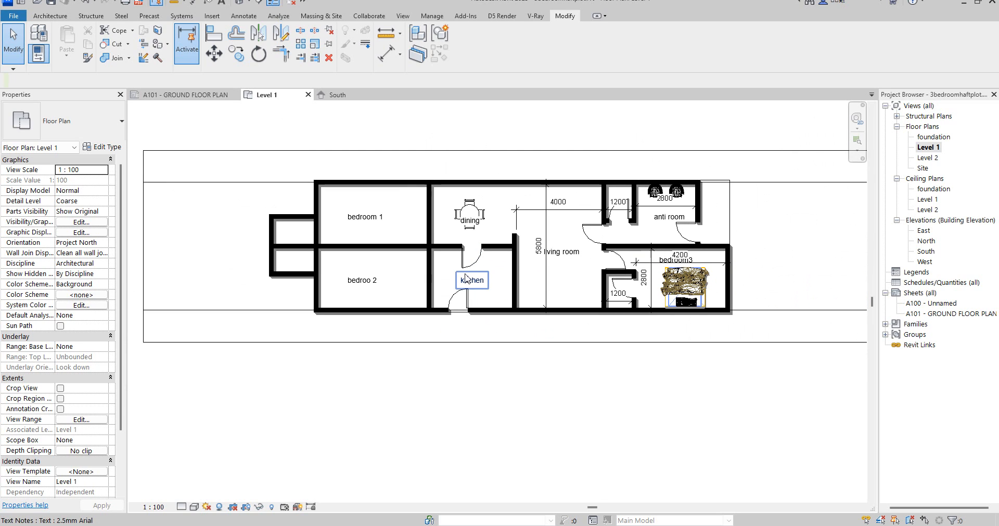
Draw a Generic - 200mm wall through bedroom 1 from the north wall to the bedroom 2 wall, leaving an 1100 mm gap to the dining wall.
left_click(430, 212)
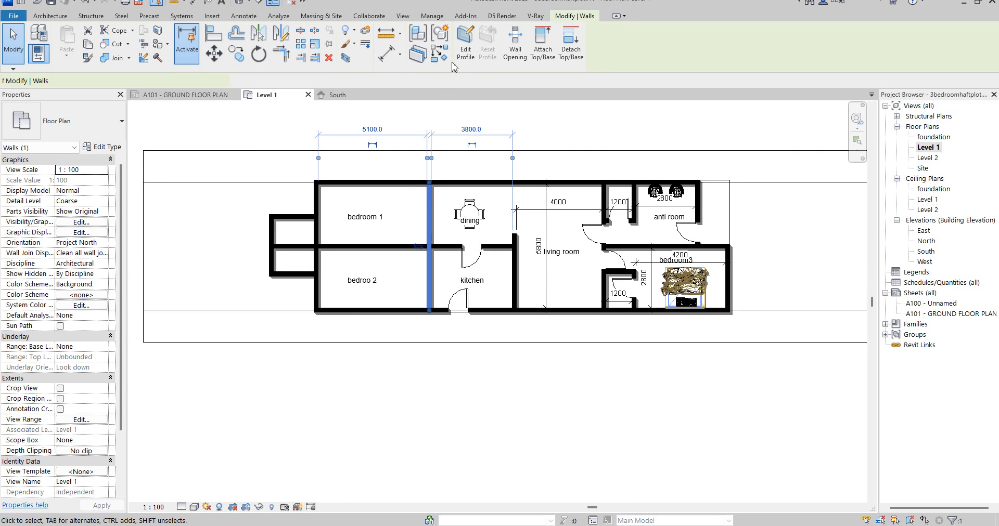
key("w")
key("a")
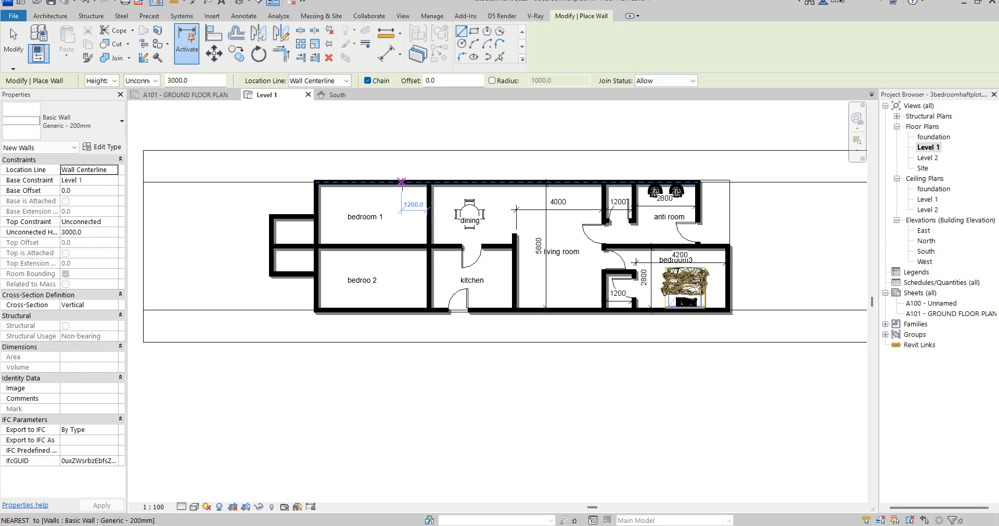
left_click(401, 183)
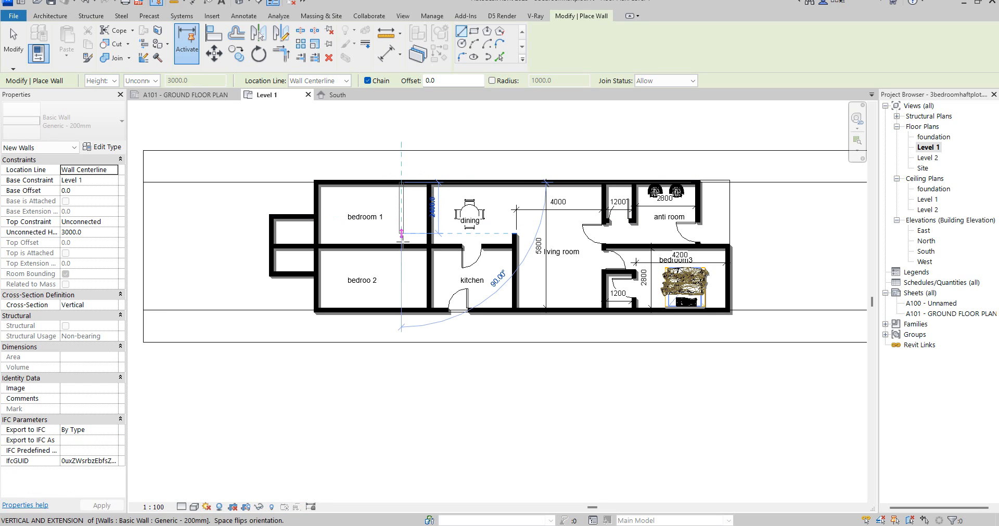
scroll(401, 246, "up", 3)
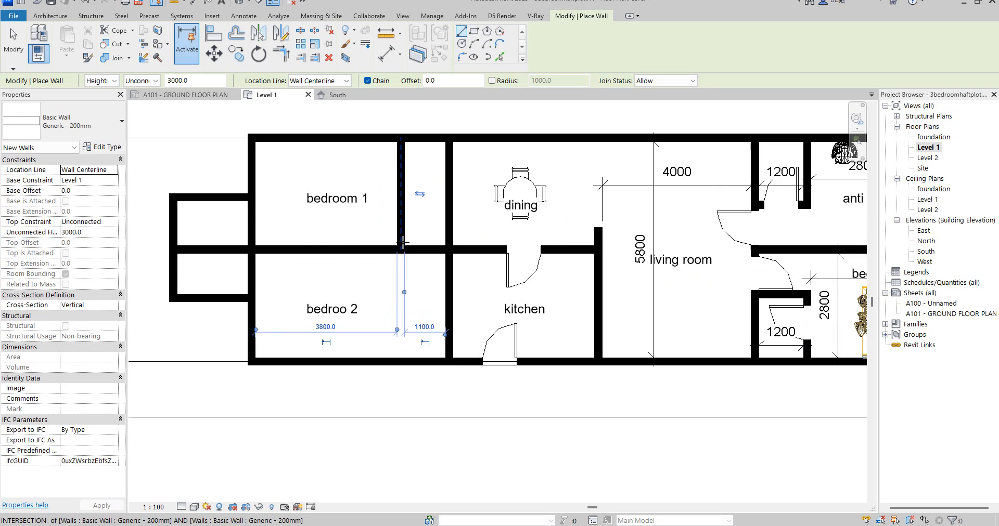
left_click(401, 245)
key("Escape")
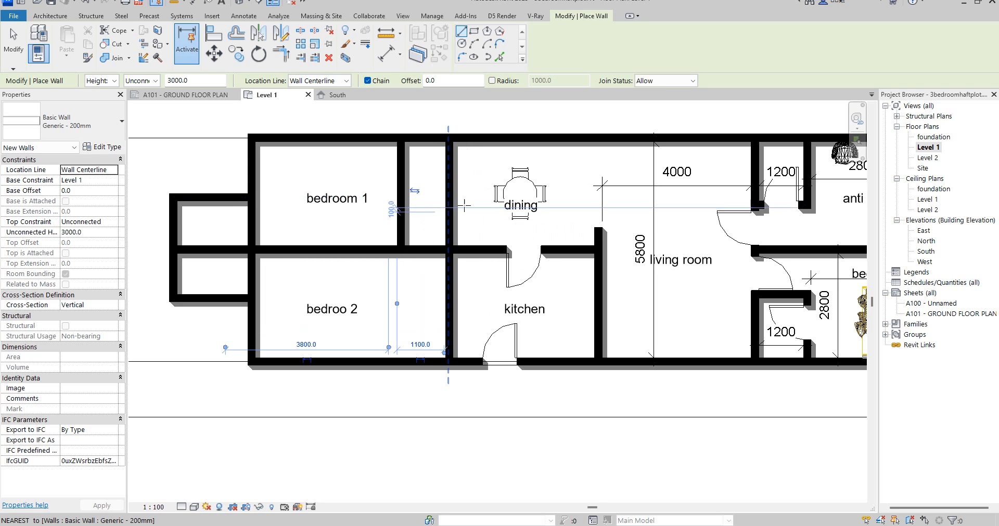
Draw a short Generic - 200mm wall between the bedroom 1 east wall and the dining wall, 1000 mm north of the bedroom 2 wall.
scroll(464, 206, "up", 2)
right_click(478, 164)
left_click(512, 174)
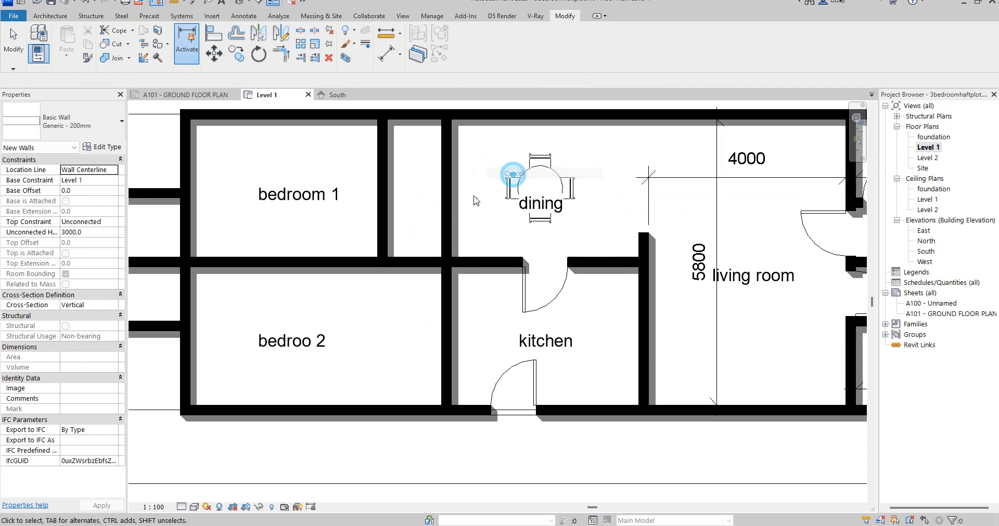
left_click(446, 208)
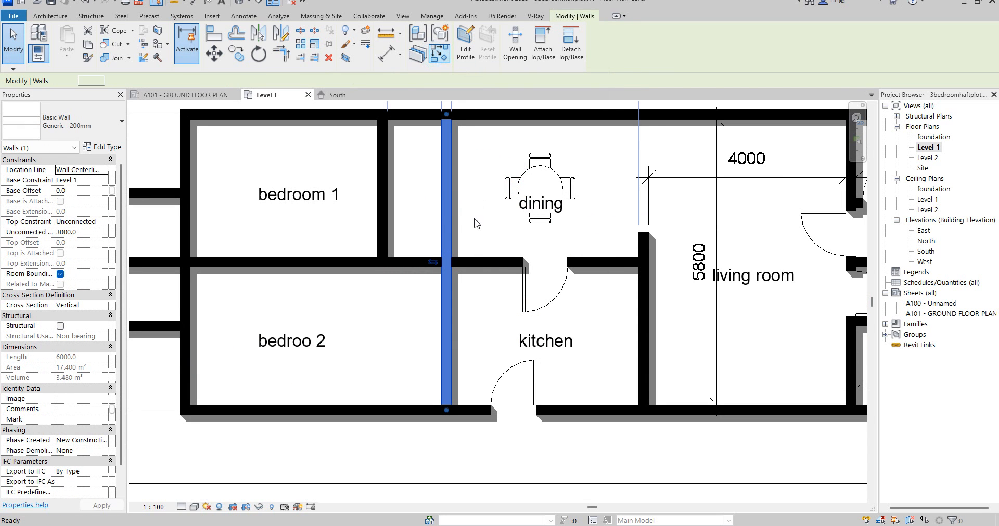
key("w")
key("a")
left_click(446, 203)
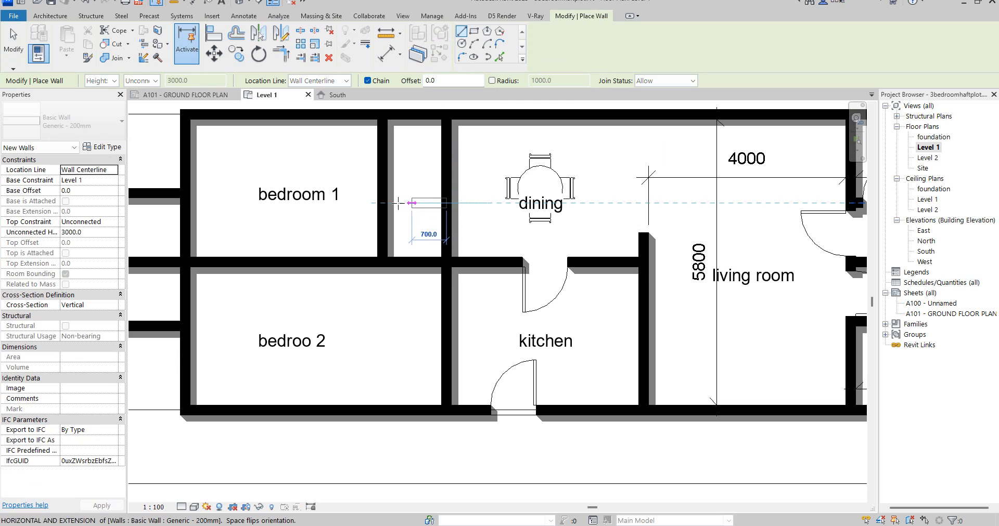
left_click(385, 203)
key("Escape")
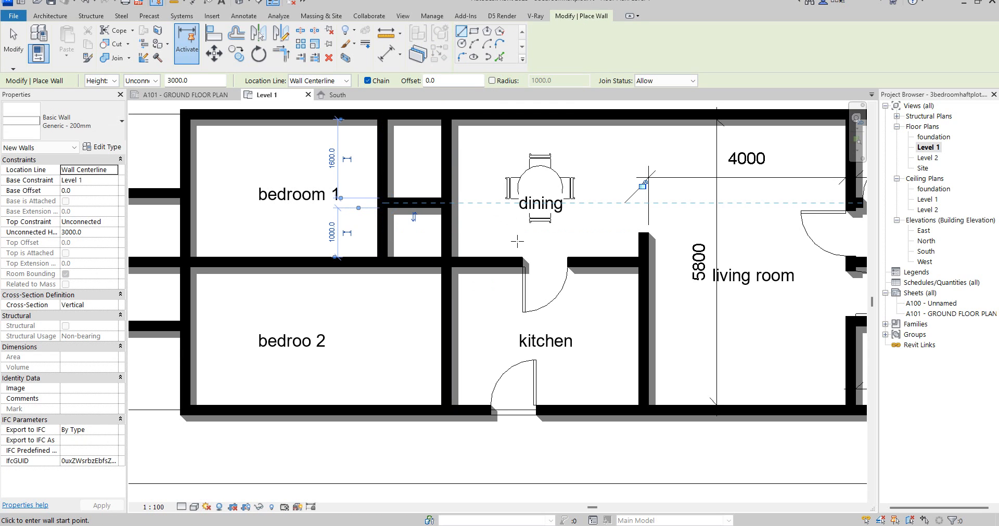
key("Escape")
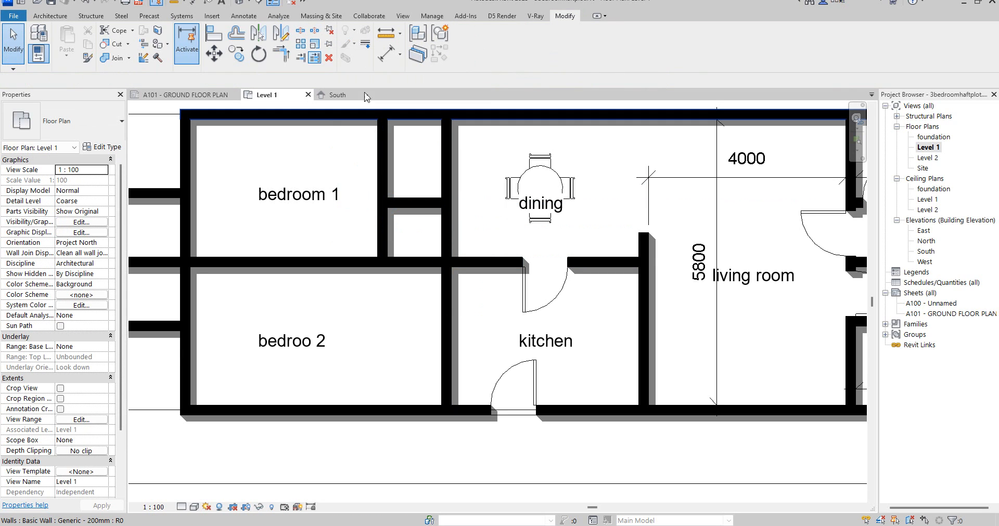
Split the dining room's west wall south of the short cross wall and trim its northern part to a corner with that cross wall.
left_click(302, 32)
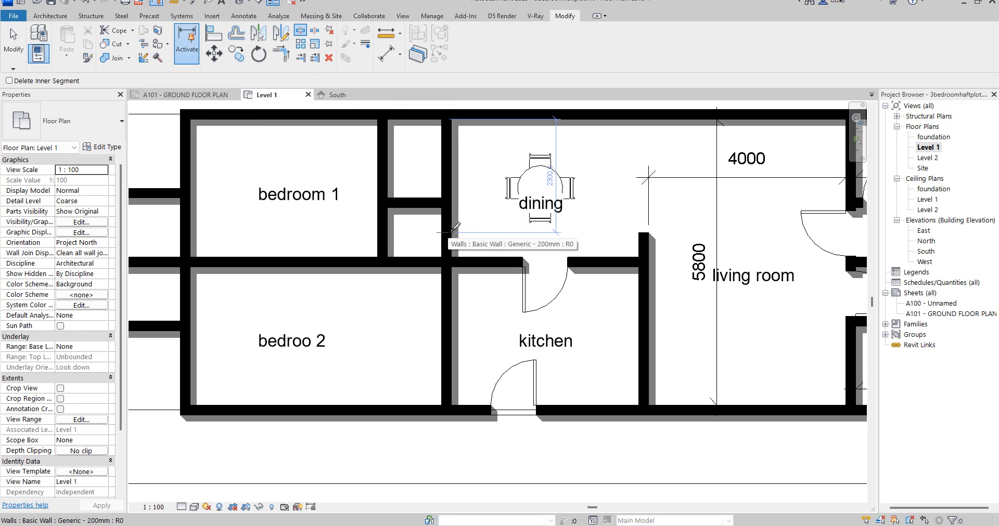
left_click(443, 233)
left_click(279, 53)
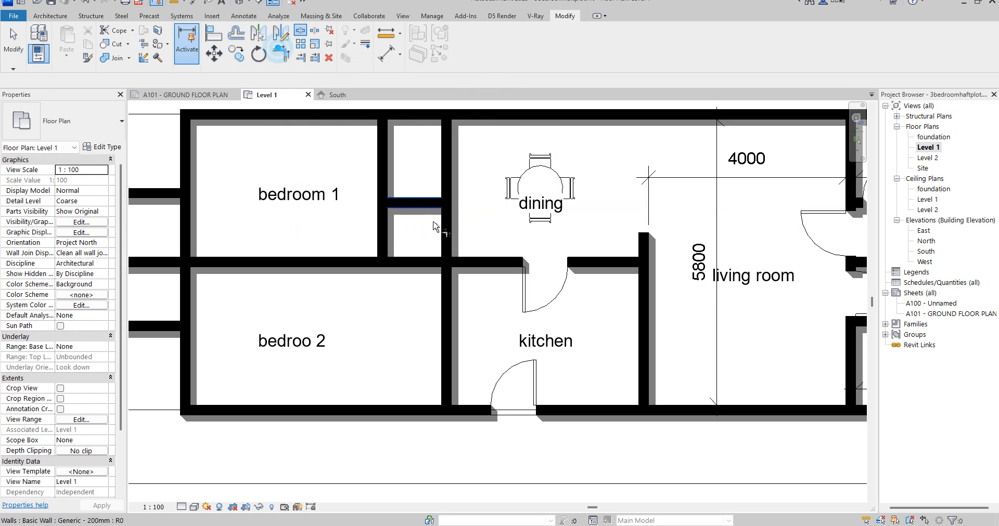
left_click(414, 204)
left_click(448, 170)
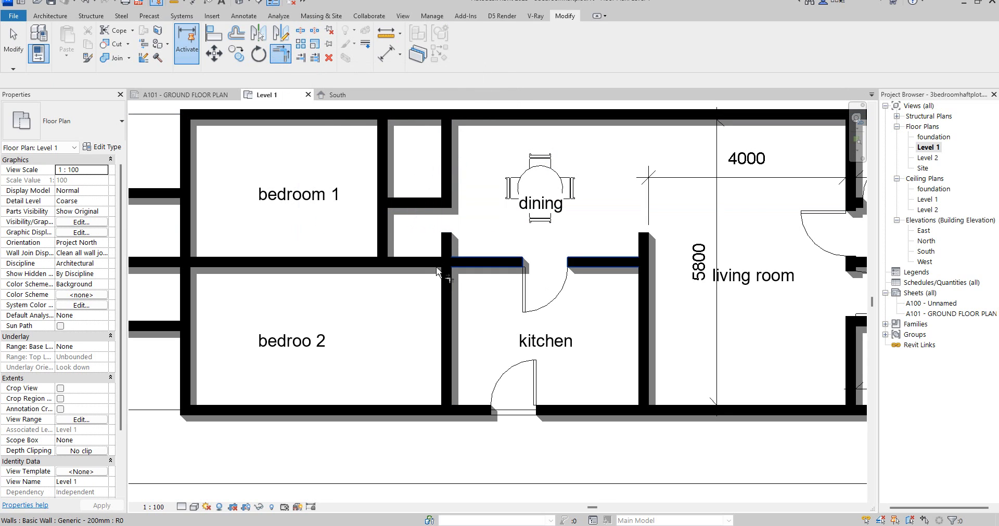
Shorten the remaining wall stub at the dining opening back to the wall between the dining room and the kitchen.
scroll(430, 229, "up", 3)
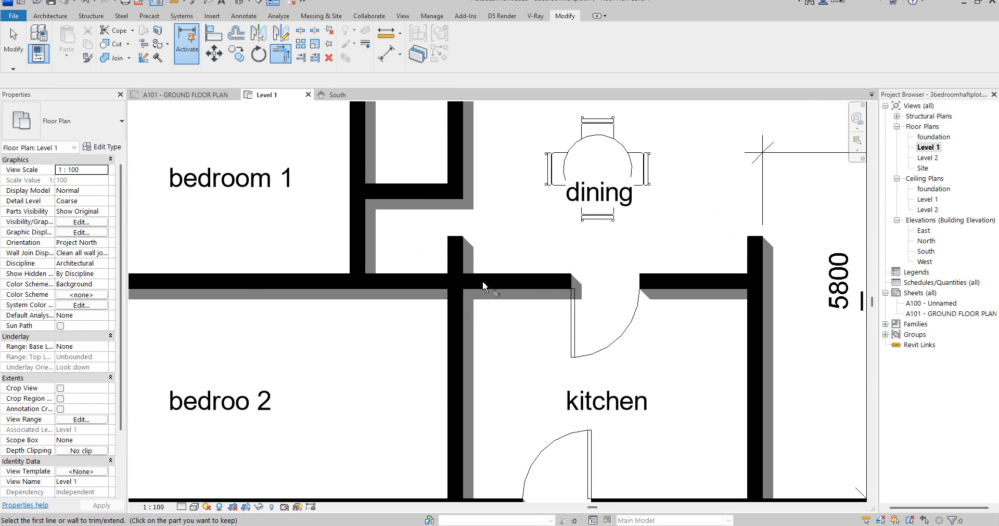
right_click(503, 223)
left_click(510, 230)
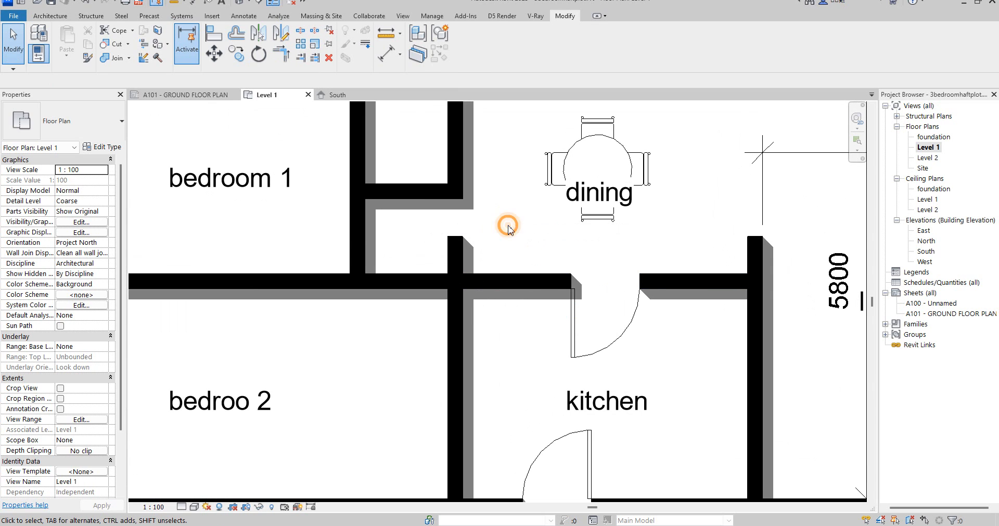
right_click(508, 229)
left_click(525, 229)
left_click(454, 240)
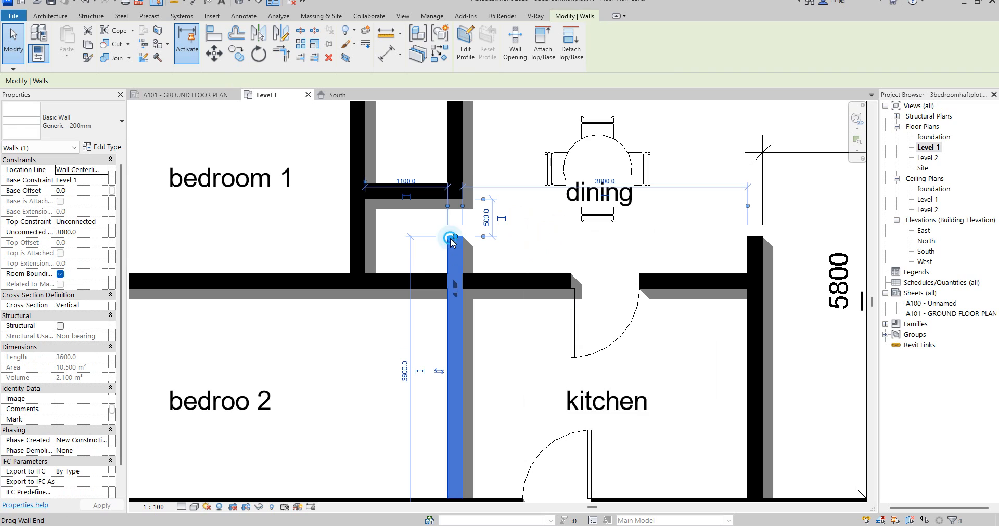
left_click_drag(451, 240, 455, 281)
Delete the short cross wall between the bedroom 1 east wall and the dining room's west wall.
left_click(408, 191)
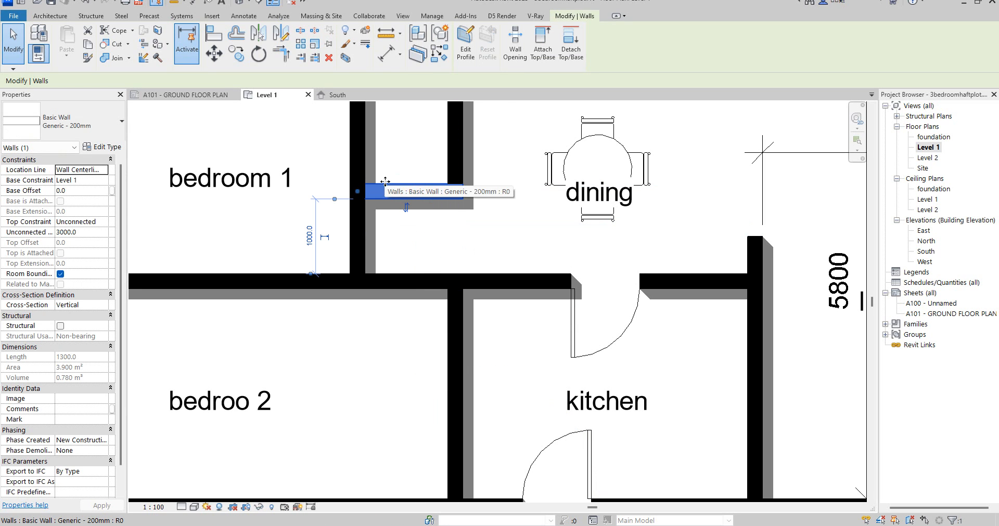
key("Delete")
scroll(395, 187, "down", 3)
scroll(407, 164, "up", 1)
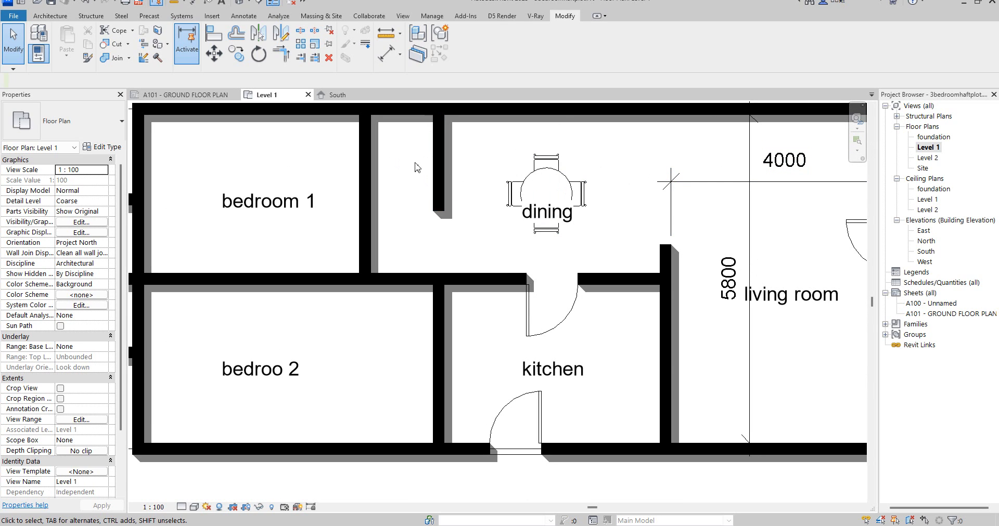
Change the dining room's short west wall to the Interior - 135mm Partition (2-hr) type.
left_click(442, 190)
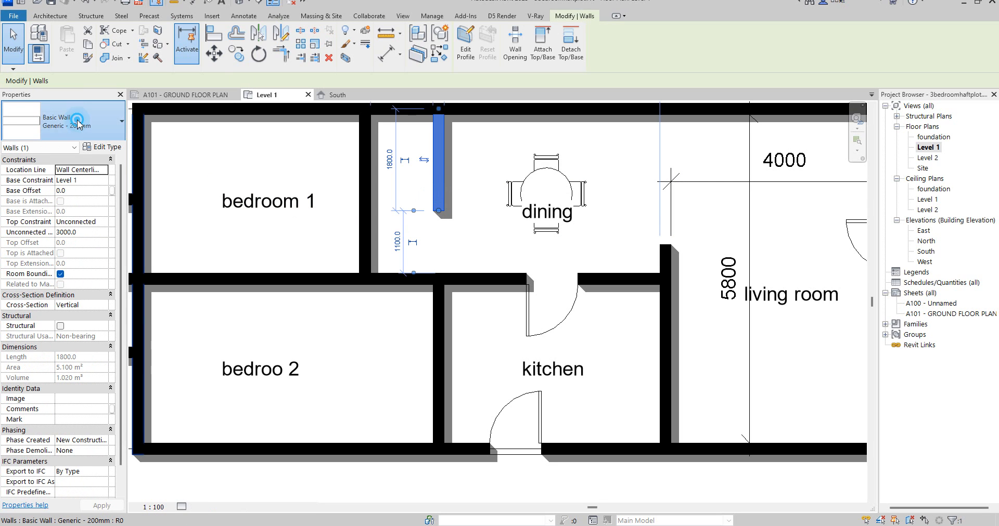
left_click(64, 122)
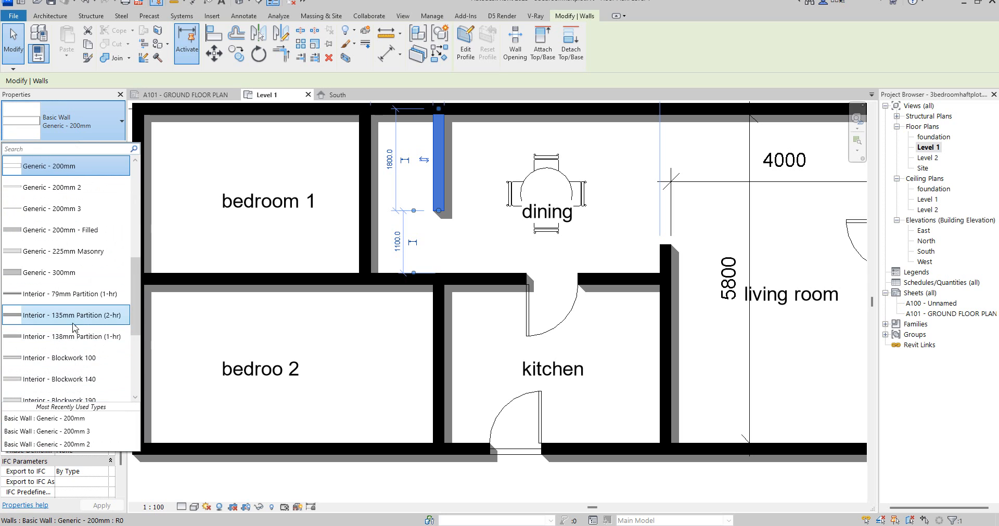
left_click(80, 319)
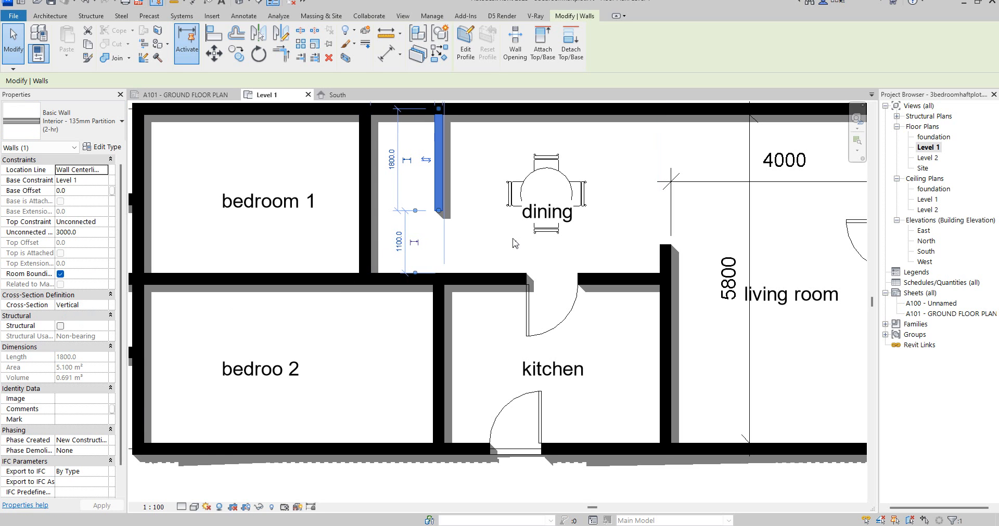
left_click(476, 256)
scroll(439, 217, "down", 3)
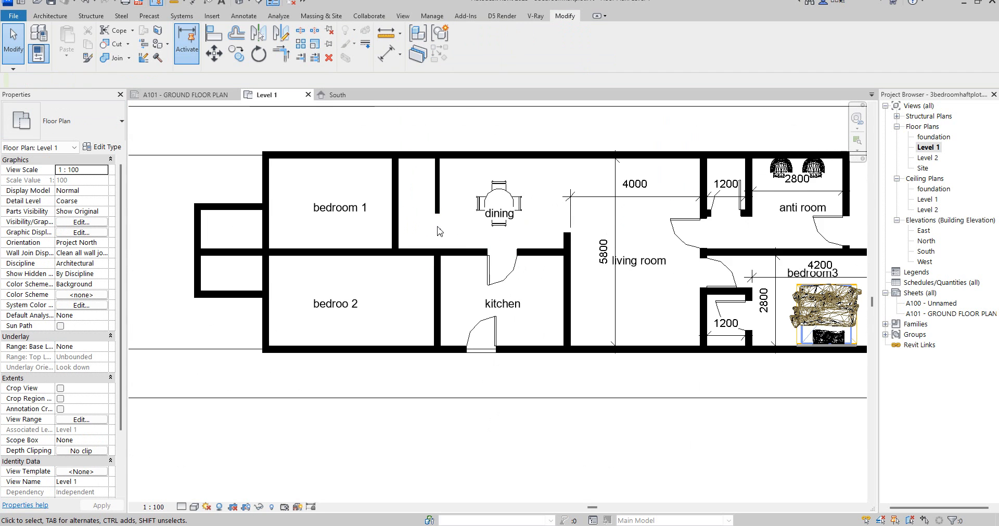
scroll(439, 218, "up", 5)
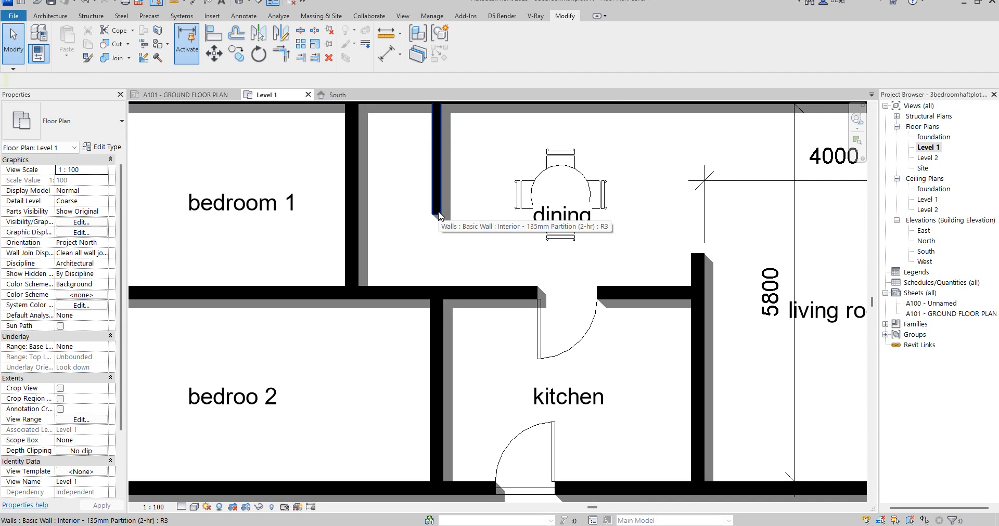
Change the dining room's short west wall to the Generic - 200mm 2 type.
left_click(438, 215)
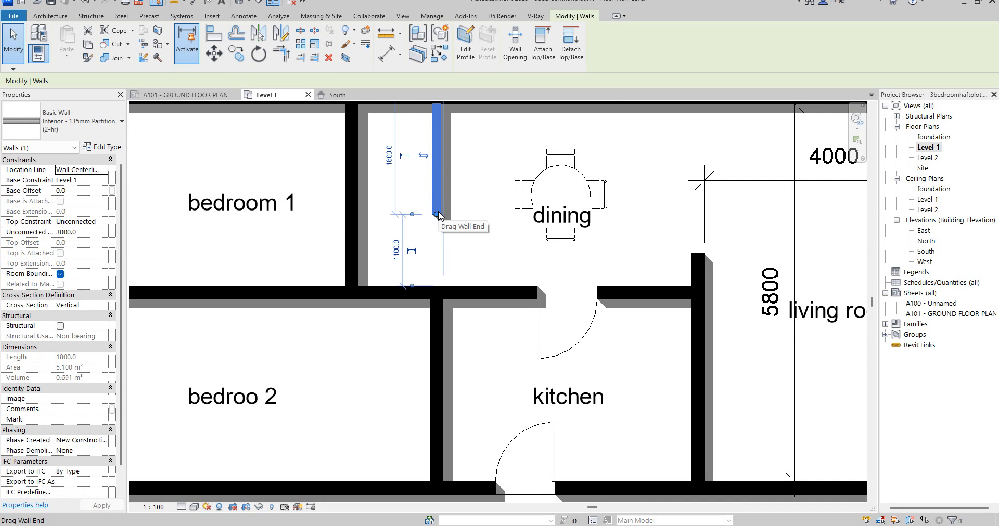
scroll(438, 215, "down", 2)
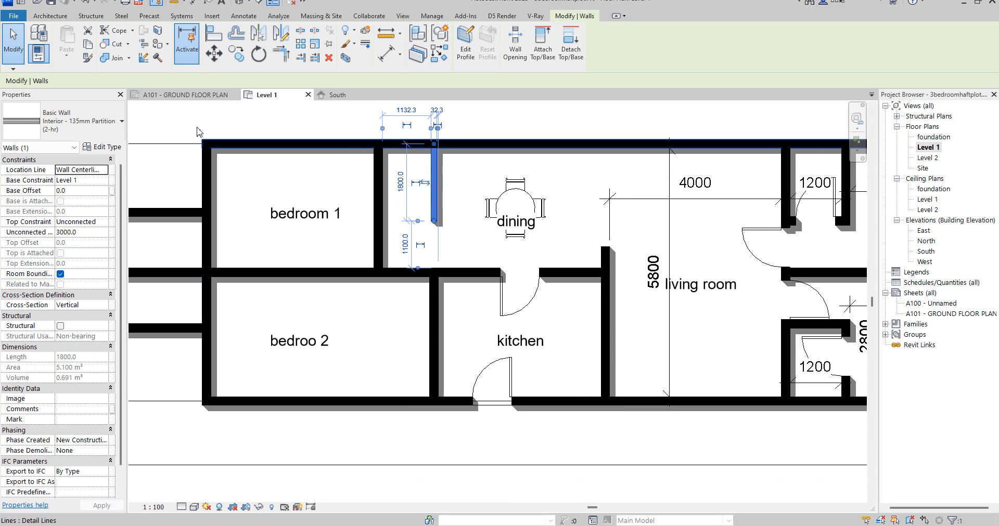
left_click(99, 136)
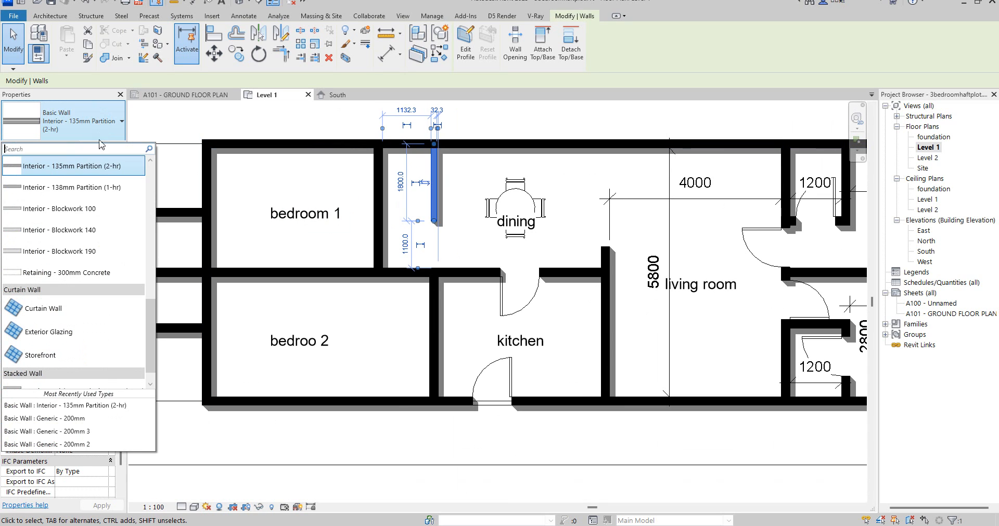
scroll(113, 215, "up", 3)
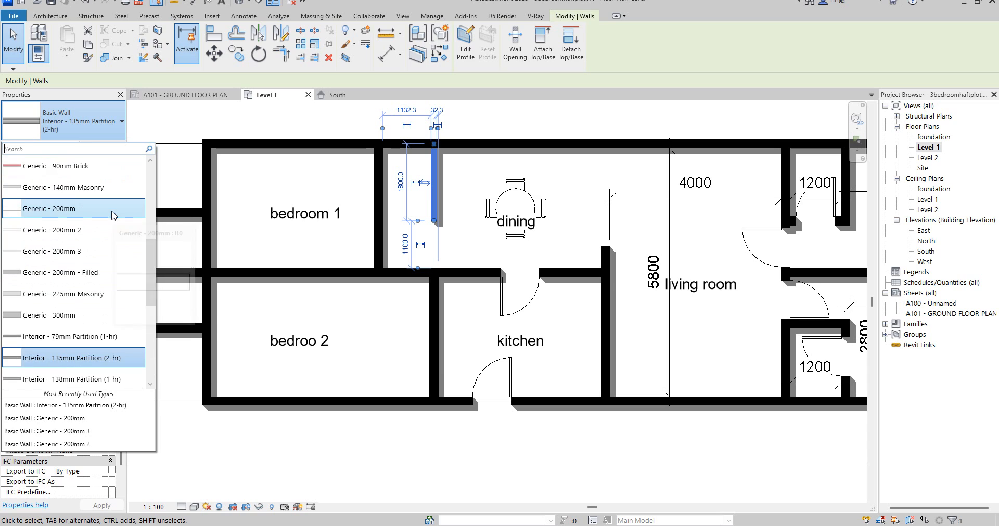
scroll(111, 210, "up", 1)
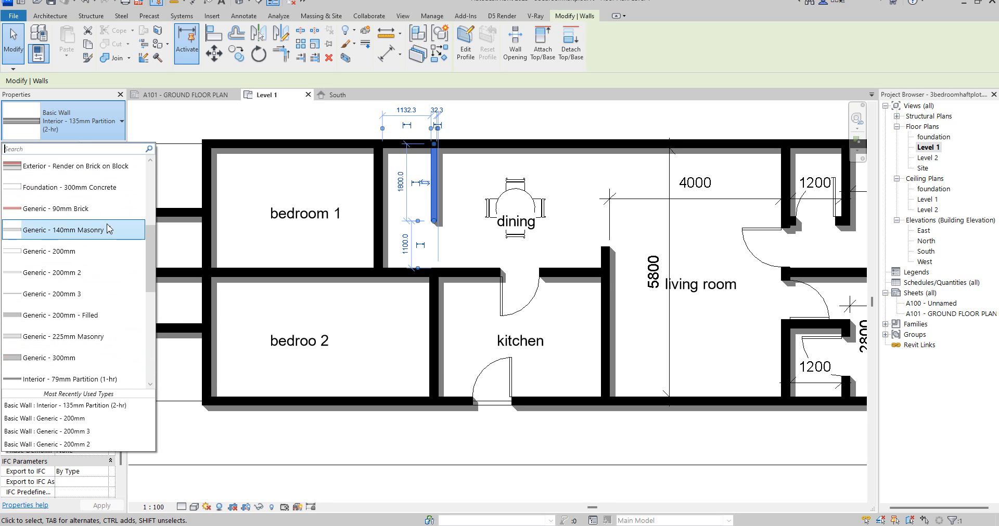
left_click(94, 272)
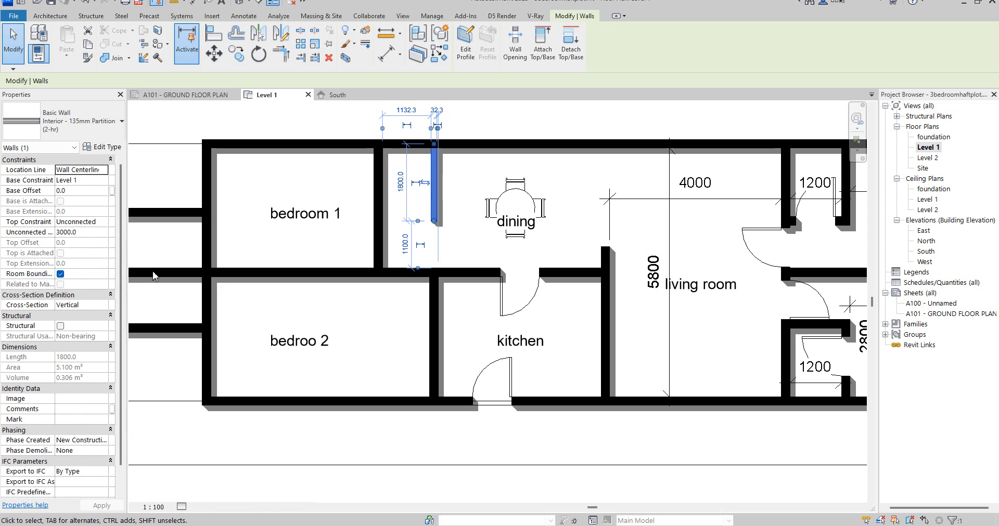
left_click(463, 169)
scroll(436, 195, "up", 3)
left_click(435, 196)
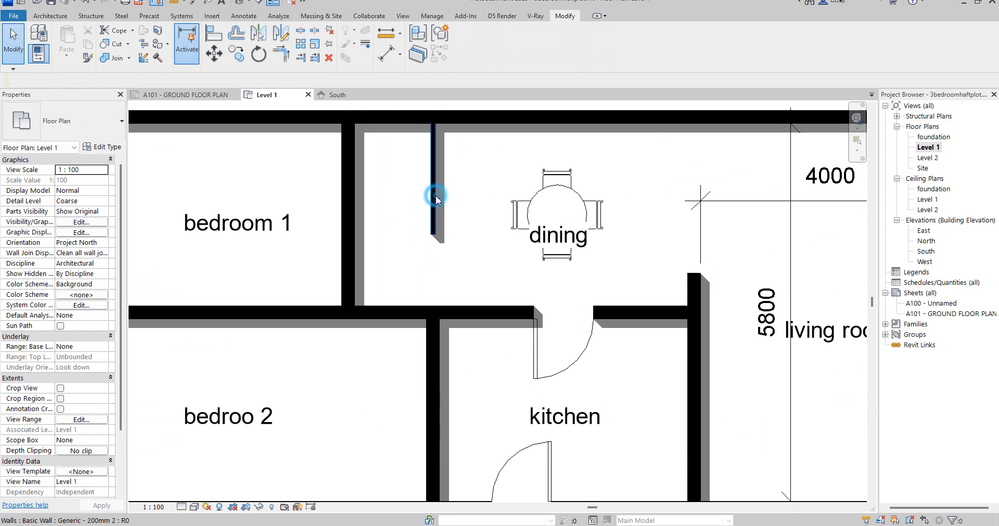
left_click(480, 166)
scroll(485, 194, "down", 3)
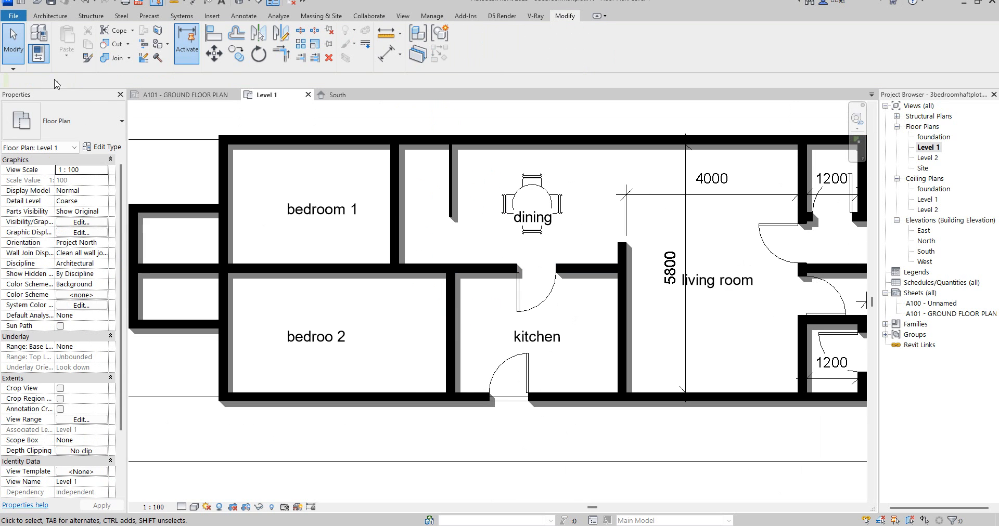
Align the thin dining partition with the kitchen-side face of the wall between bedroom 2 and the kitchen.
left_click(213, 33)
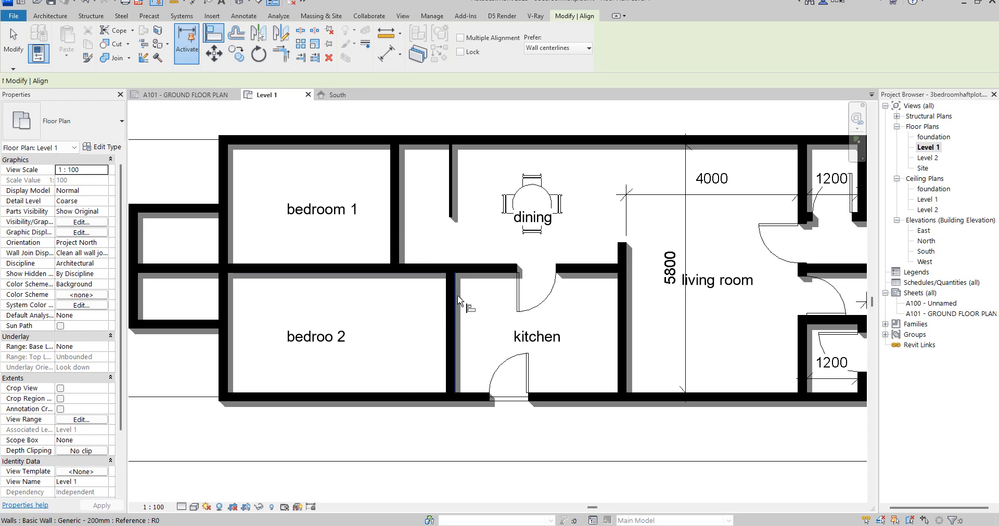
scroll(450, 201, "up", 2)
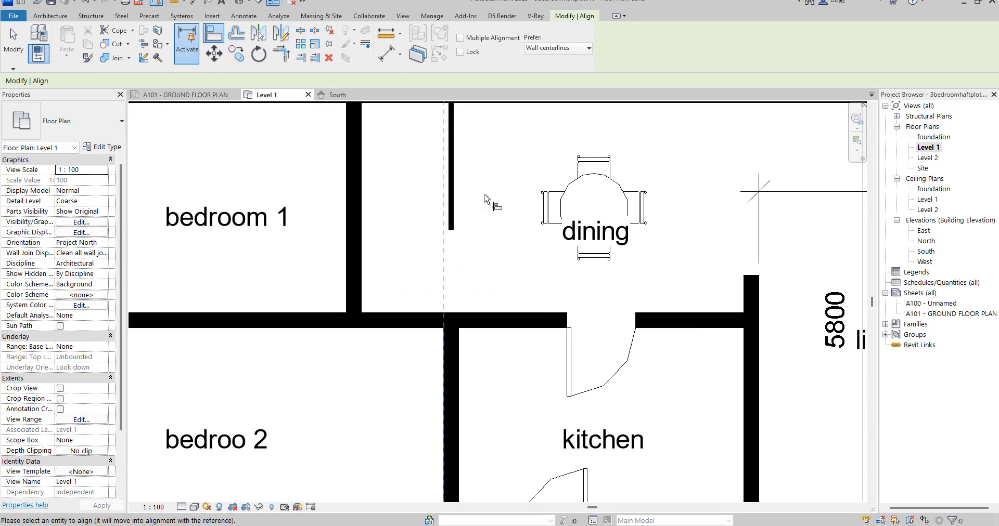
left_click(481, 191)
left_click(457, 343)
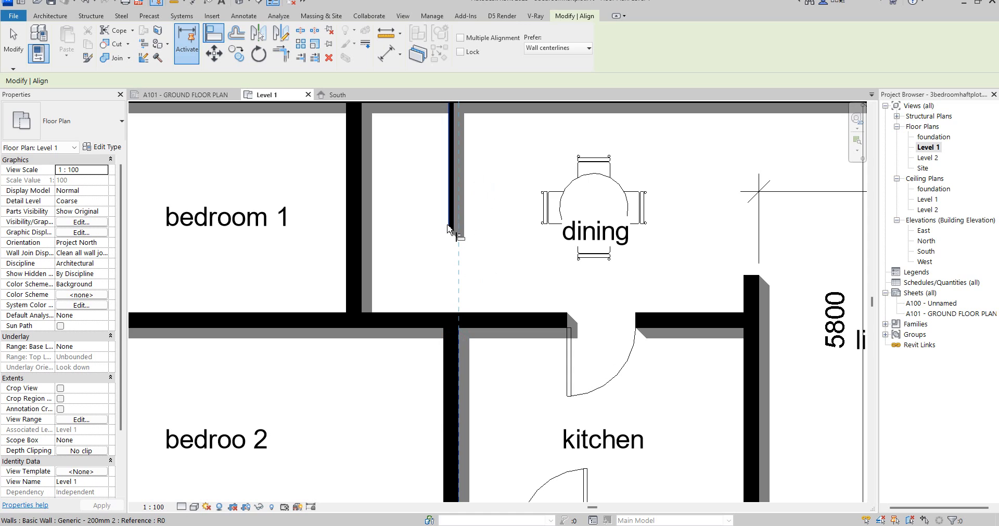
left_click(461, 218)
scroll(462, 229, "down", 2)
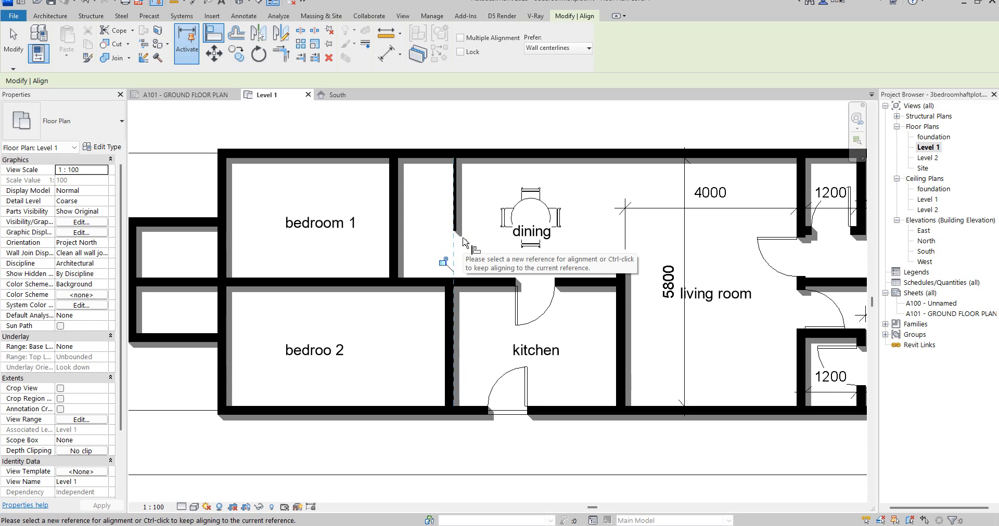
scroll(434, 197, "up", 2)
right_click(436, 196)
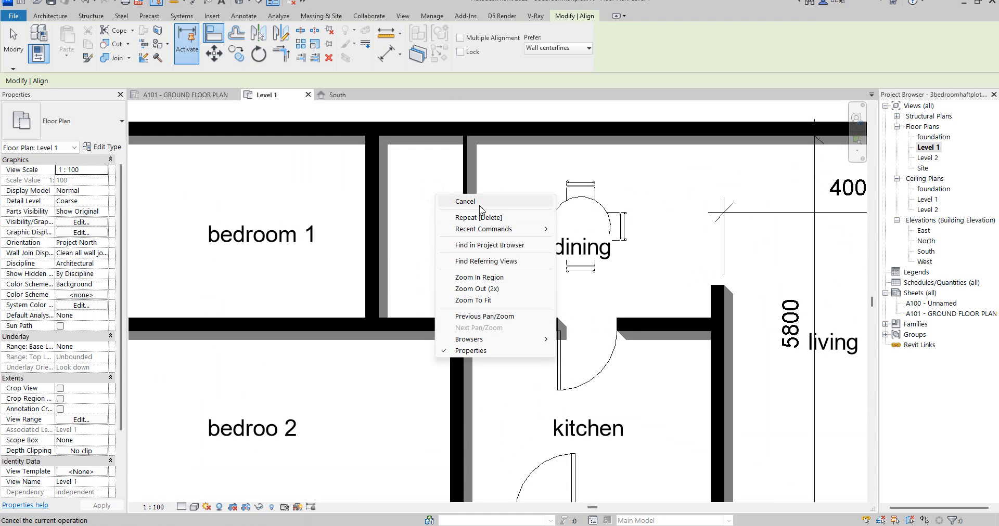
left_click(464, 201)
scroll(515, 286, "down", 2)
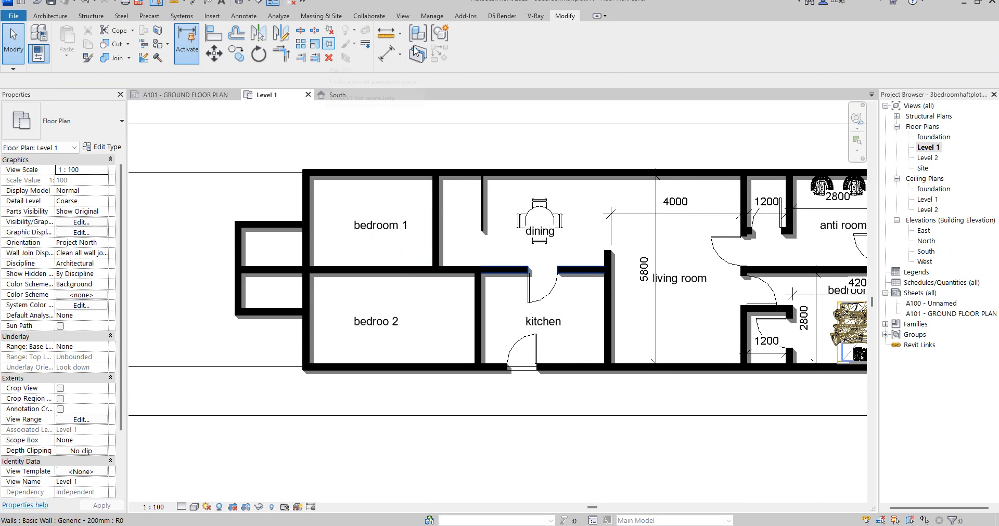
Dimension the kitchen's width between the inner faces of its two side walls with an aligned dimension.
left_click(386, 52)
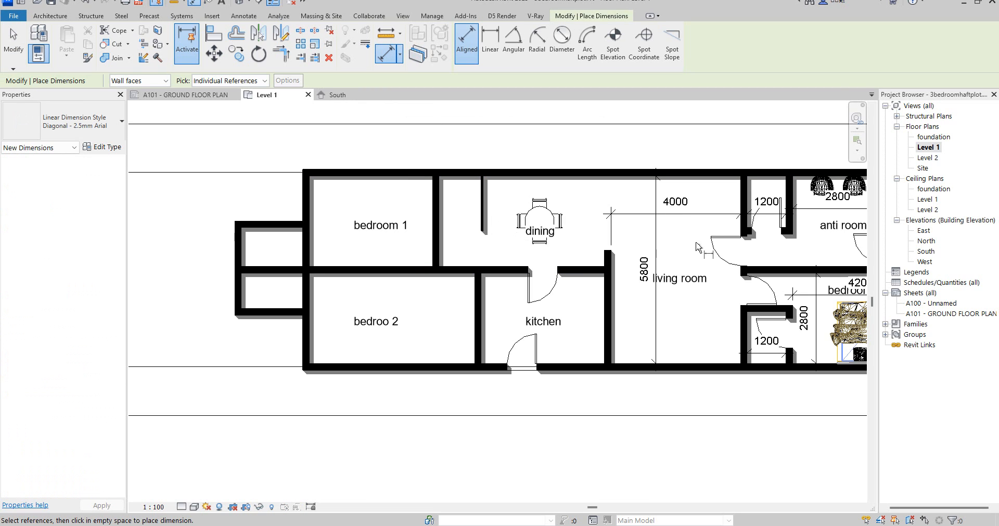
scroll(696, 246, "up", 2)
left_click(578, 266)
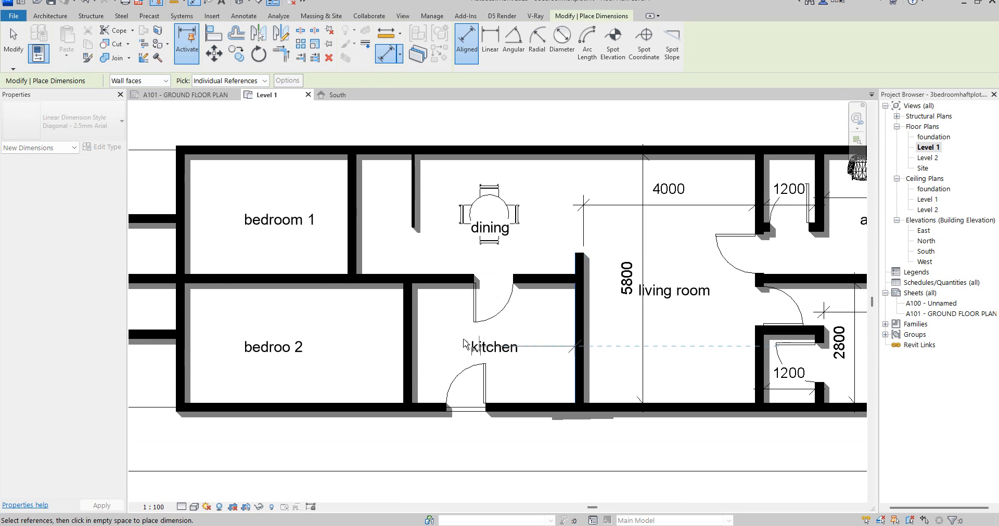
left_click(411, 345)
scroll(439, 195, "up", 2)
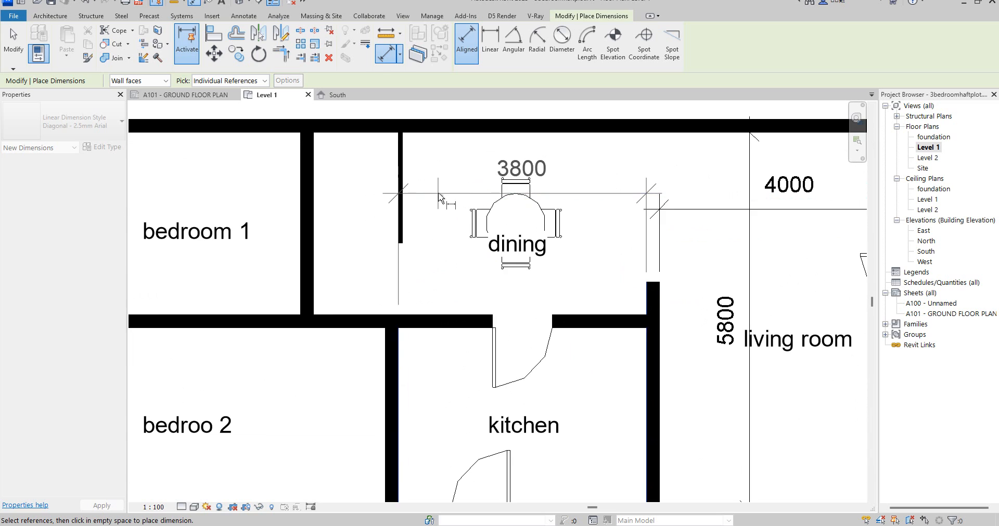
left_click(442, 432)
Dimension bedroom 1's width between the inner faces of its west and east walls, and end the dimension command.
scroll(489, 282, "down", 1)
scroll(396, 281, "down", 4)
scroll(390, 280, "up", 3)
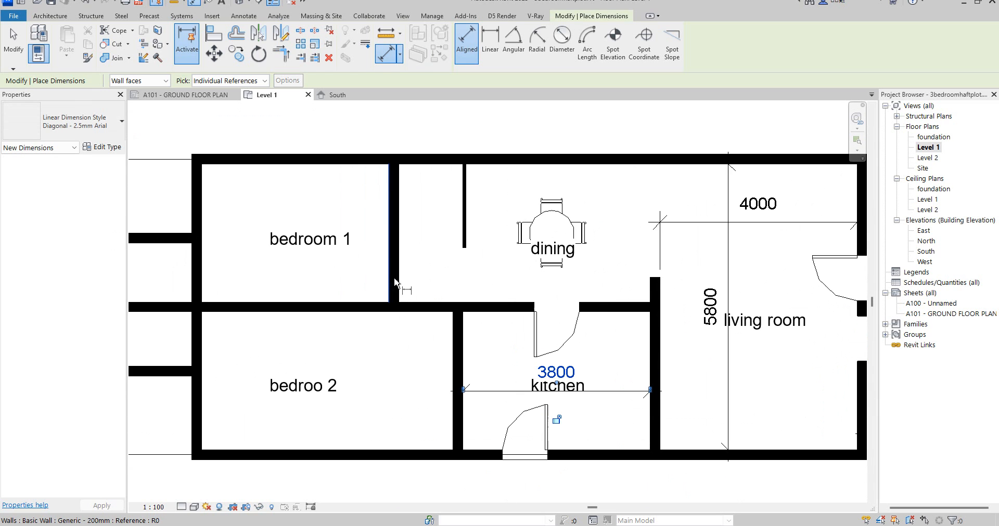
left_click(386, 276)
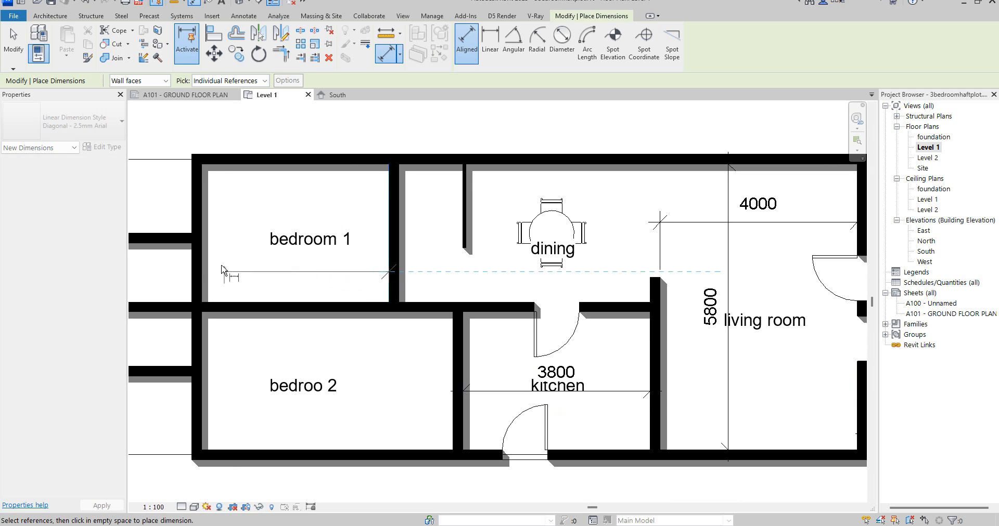
left_click(203, 270)
left_click(237, 207)
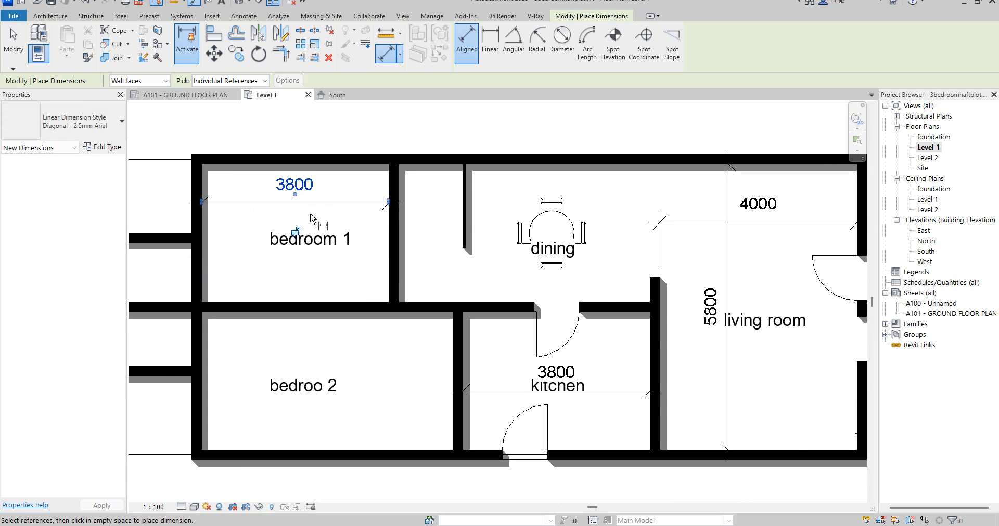
scroll(390, 236, "down", 3)
scroll(391, 237, "down", 4)
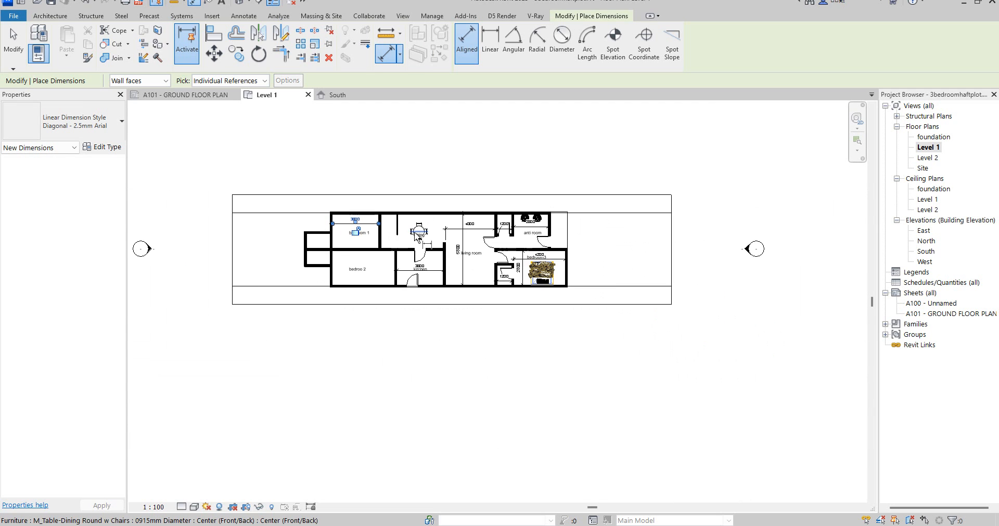
scroll(367, 178, "up", 2)
right_click(379, 150)
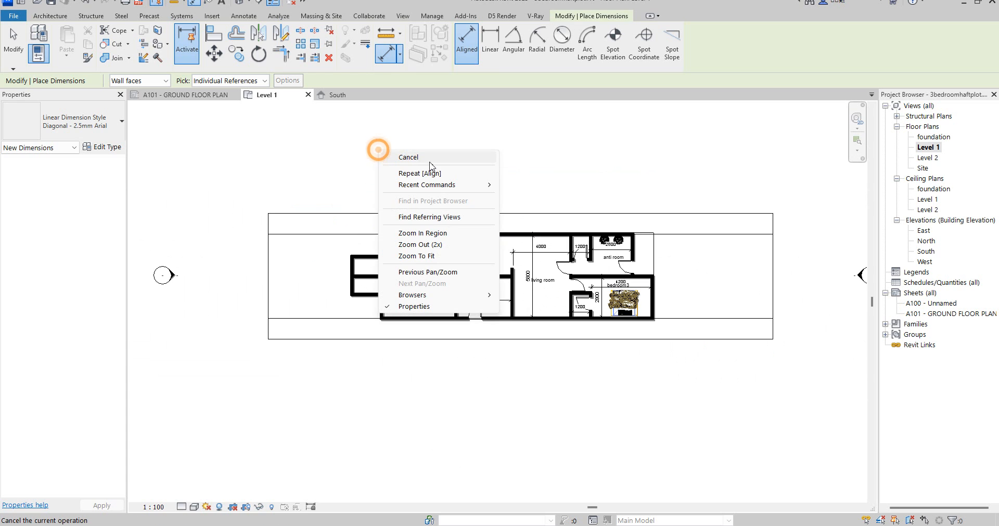
left_click(385, 157)
right_click(370, 151)
left_click(404, 161)
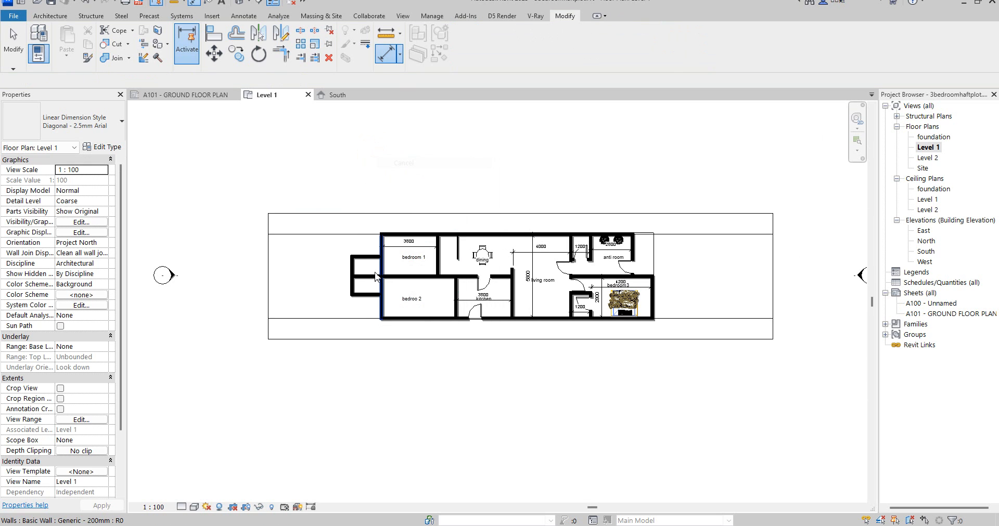
Nudge the bedrooms' west wall and the small annex's outer west wall westward together until bedroom 1 is 5180 mm wide.
scroll(376, 273, "up", 5)
left_click(382, 213)
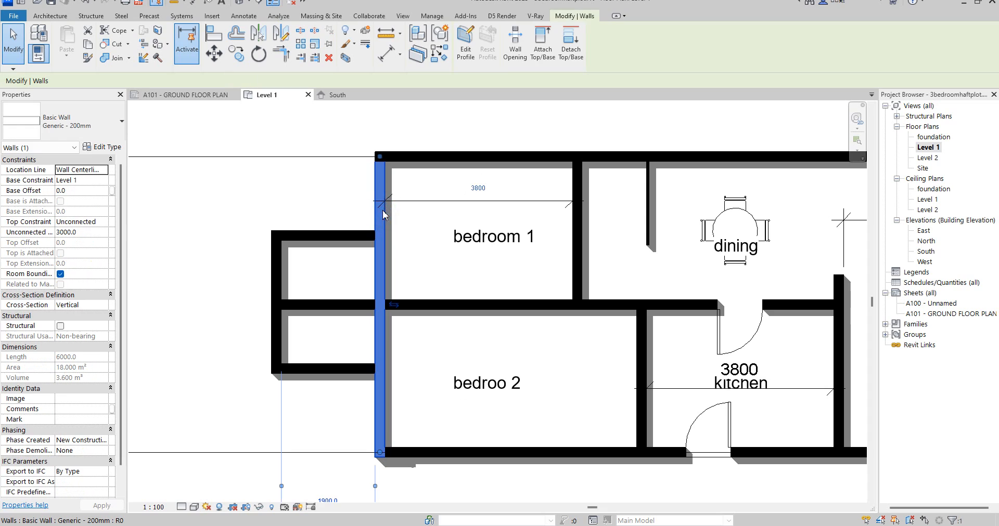
left_click(474, 183)
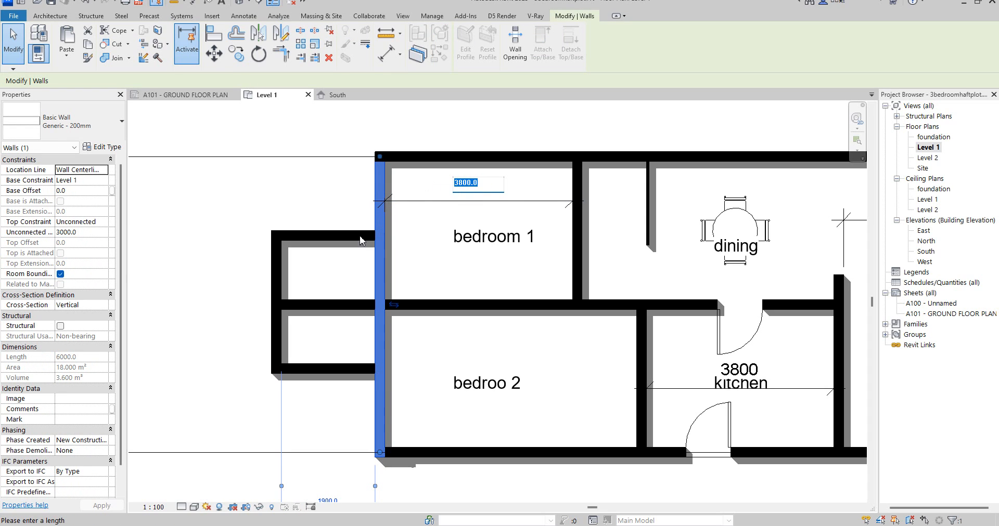
key("Escape")
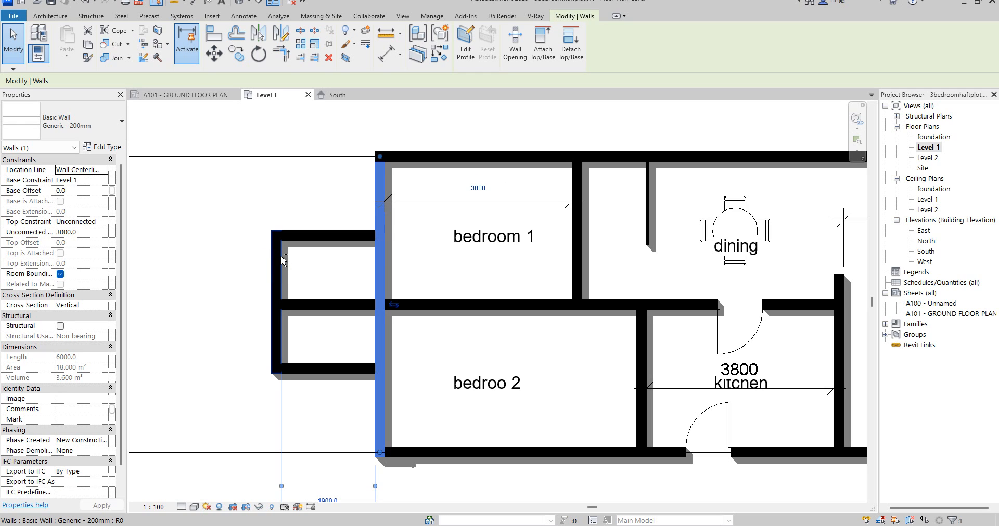
left_click(281, 256, "ctrl")
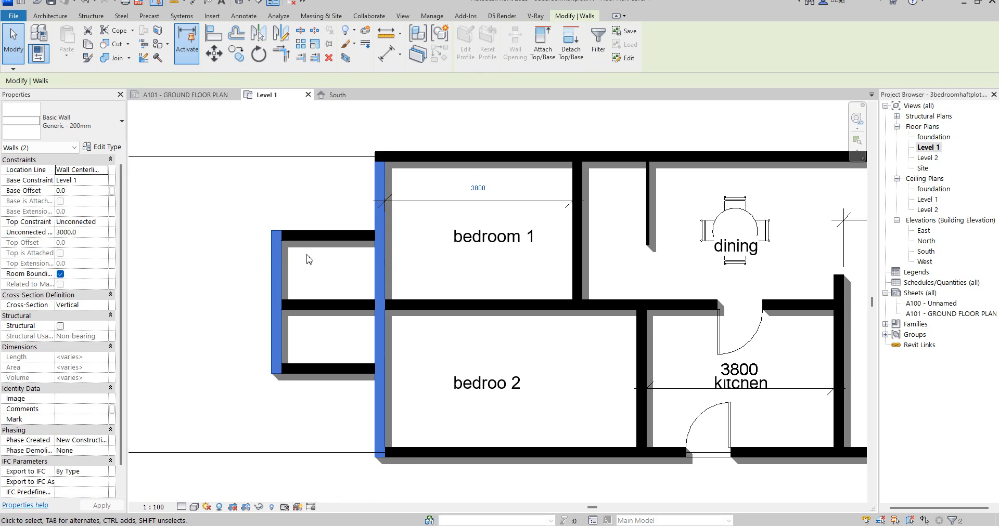
key("Left")
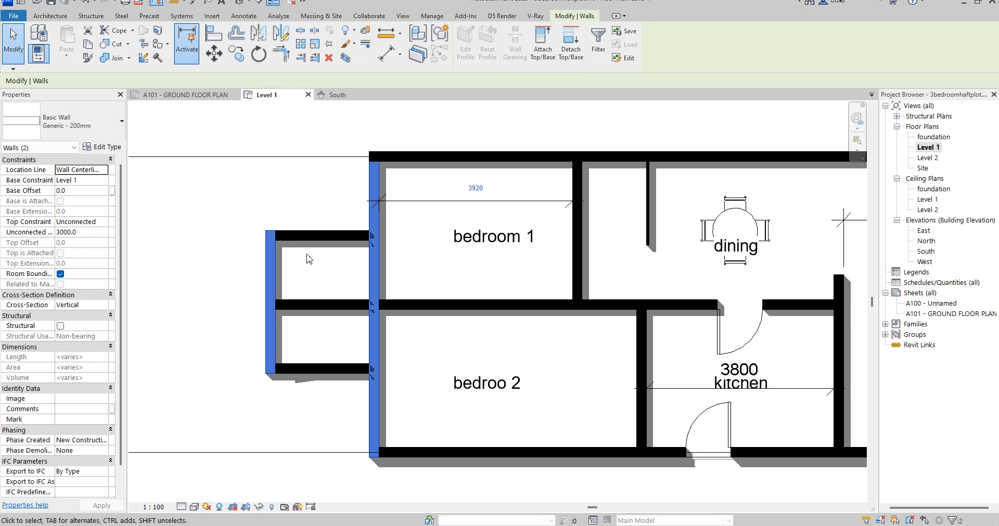
key("Left")
key("Left")
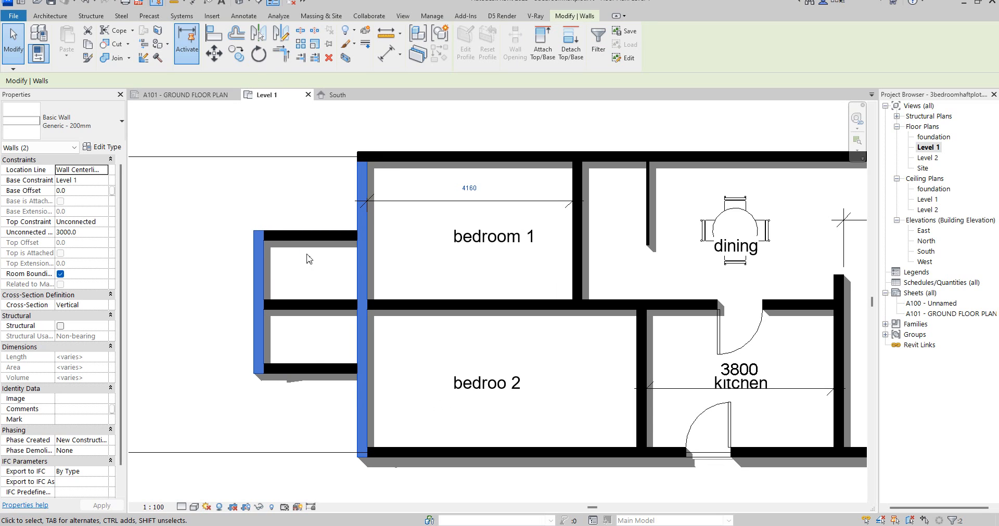
key("Left")
key("Left")
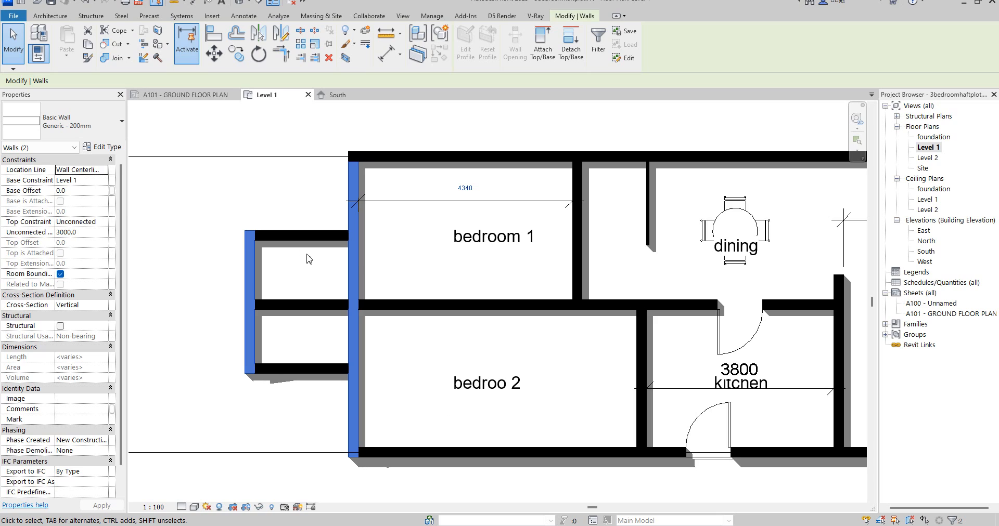
key("Left")
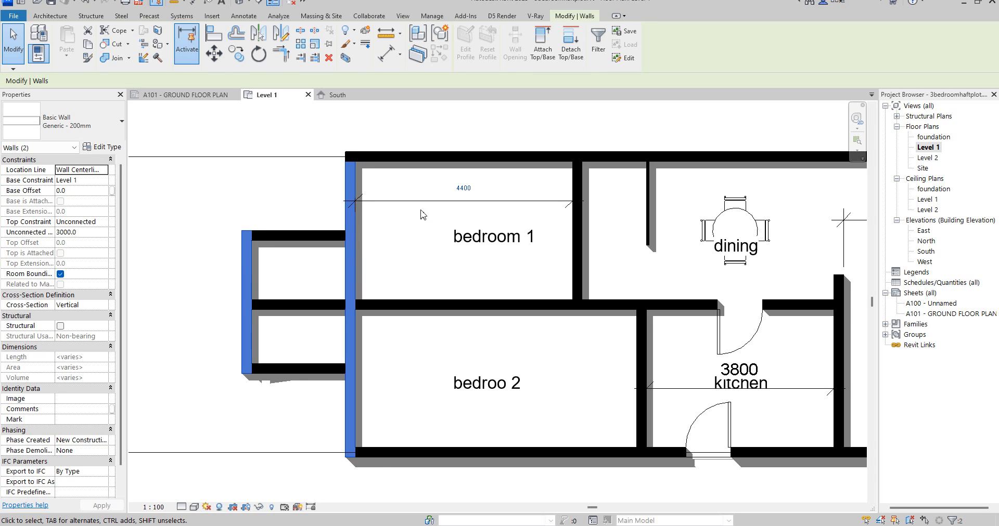
key("Left")
key("Left")
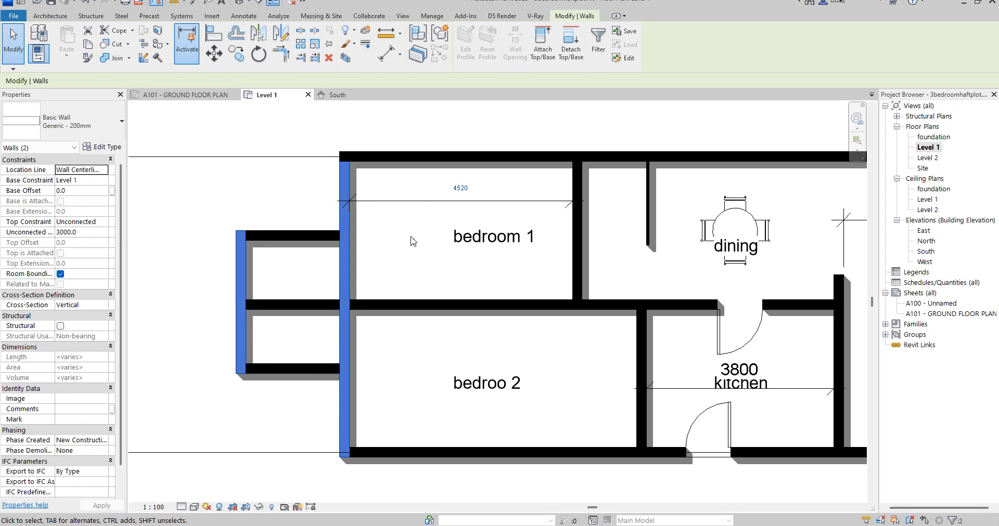
key("Left")
scroll(364, 260, "down", 5)
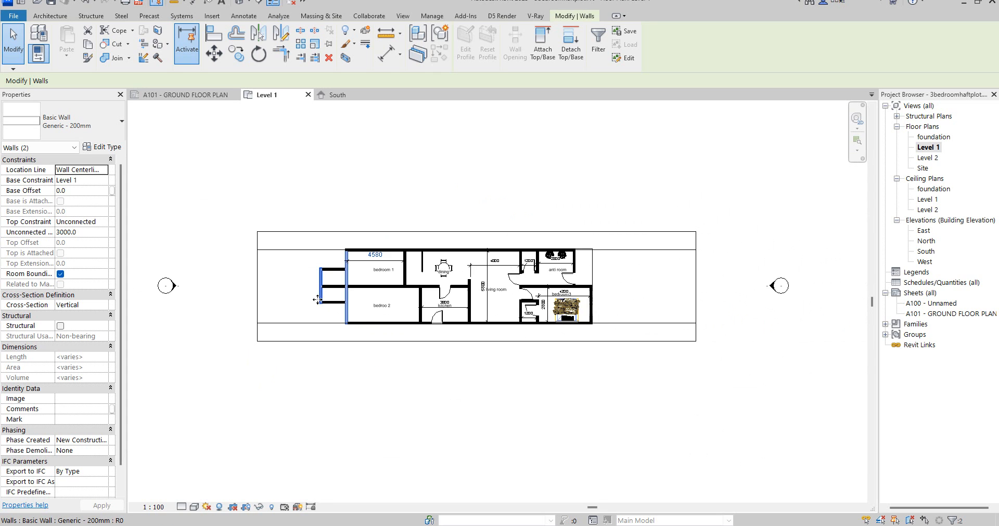
scroll(304, 298, "up", 5)
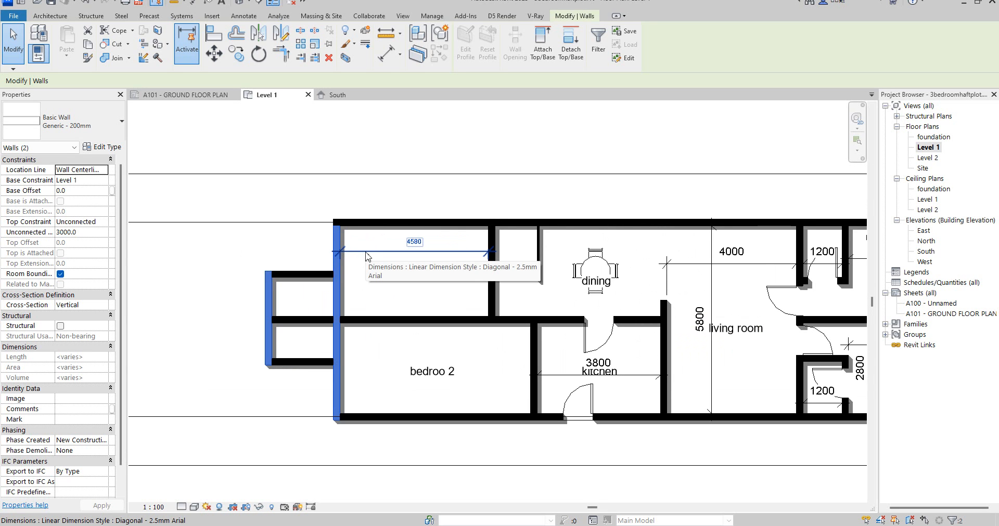
key("Left")
key("Left")
key("Left")
key("Left")
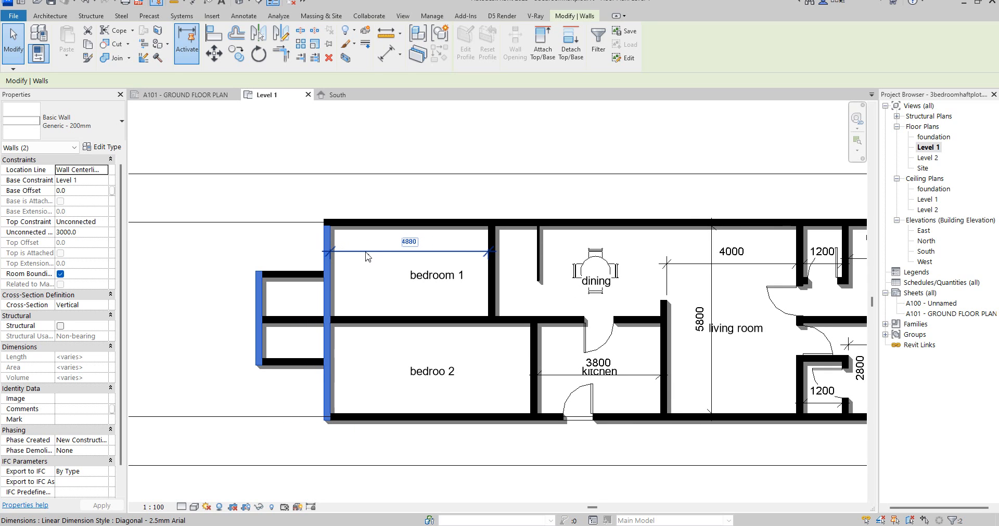
key("Left")
key("Left")
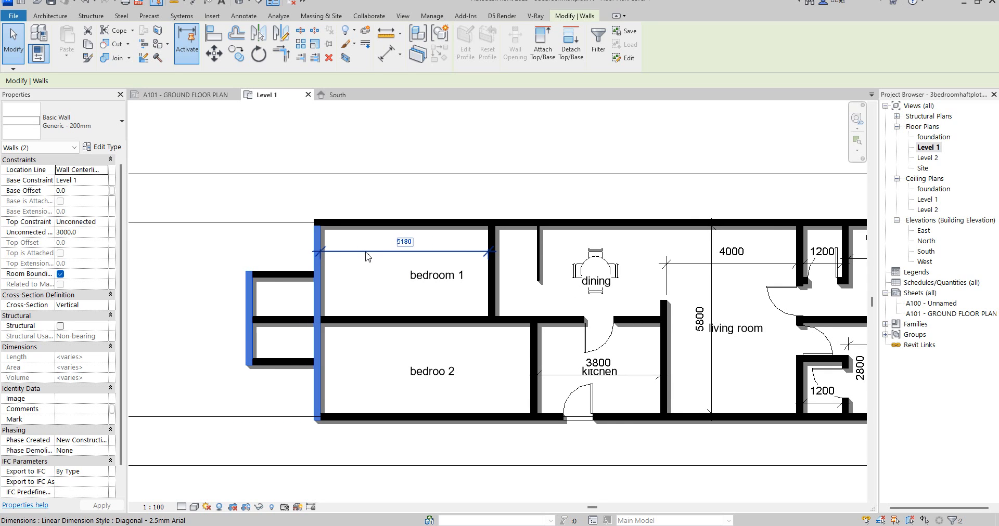
left_click(412, 168)
Nudge the bedrooms' west wall and all the annex walls eastward together until bedroom 1 is 4880 mm wide.
scroll(424, 310, "down", 2)
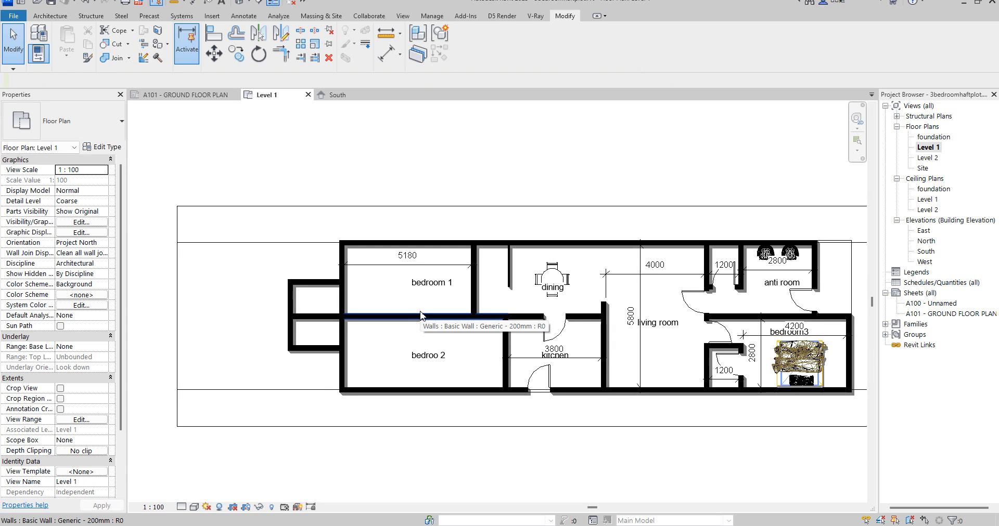
scroll(420, 315, "up", 2)
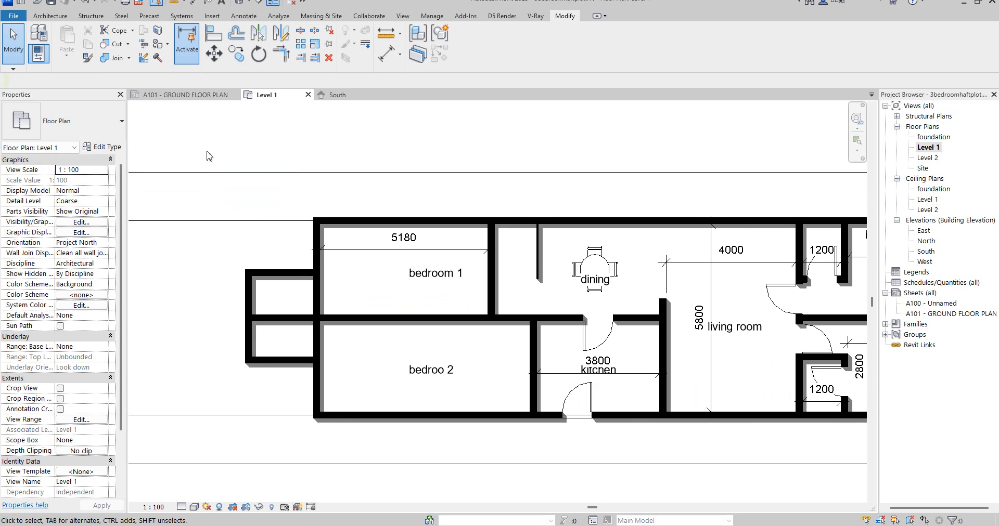
left_click_drag(206, 152, 356, 502)
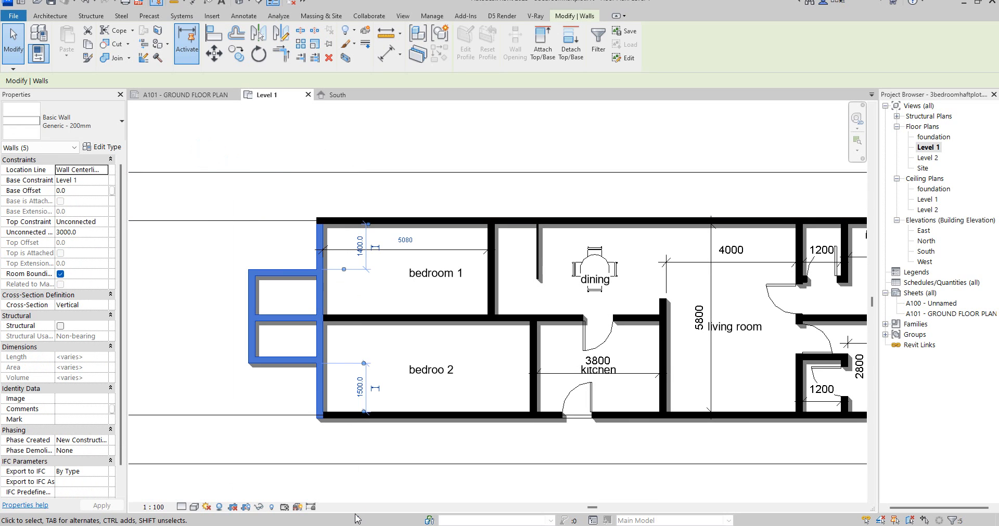
key("Right")
key("Right")
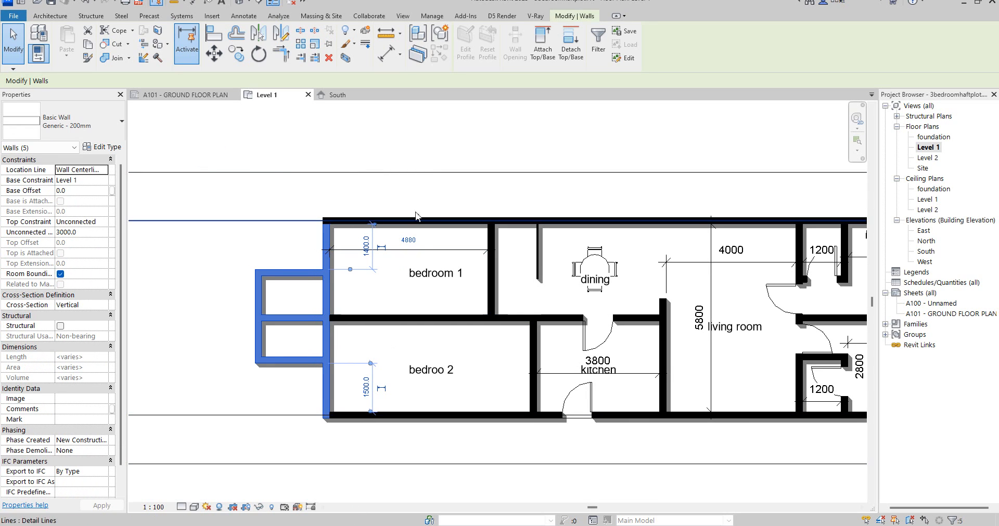
left_click(408, 136)
Delete the short middle wall that divides the annex west of the bedrooms into two compartments.
scroll(426, 297, "up", 2)
scroll(426, 297, "down", 2)
scroll(442, 364, "up", 1)
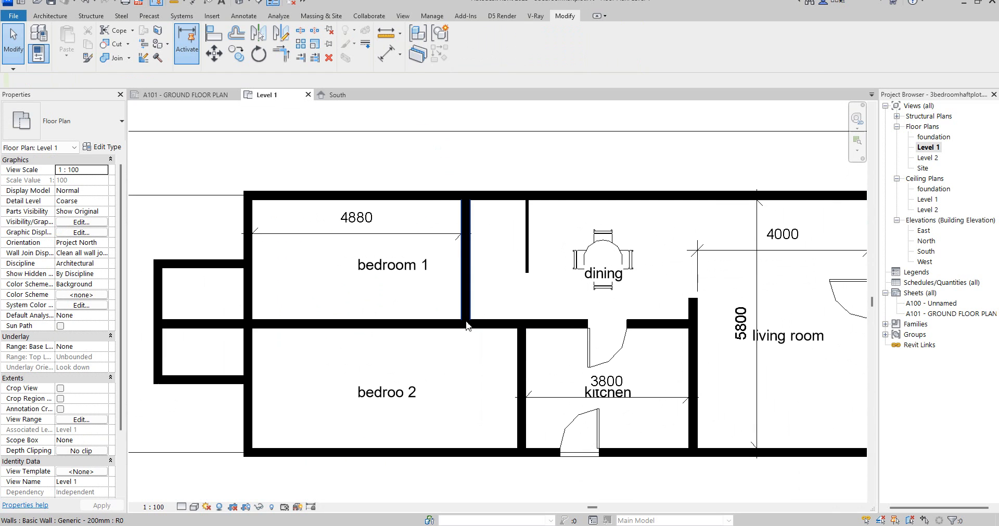
left_click(519, 373)
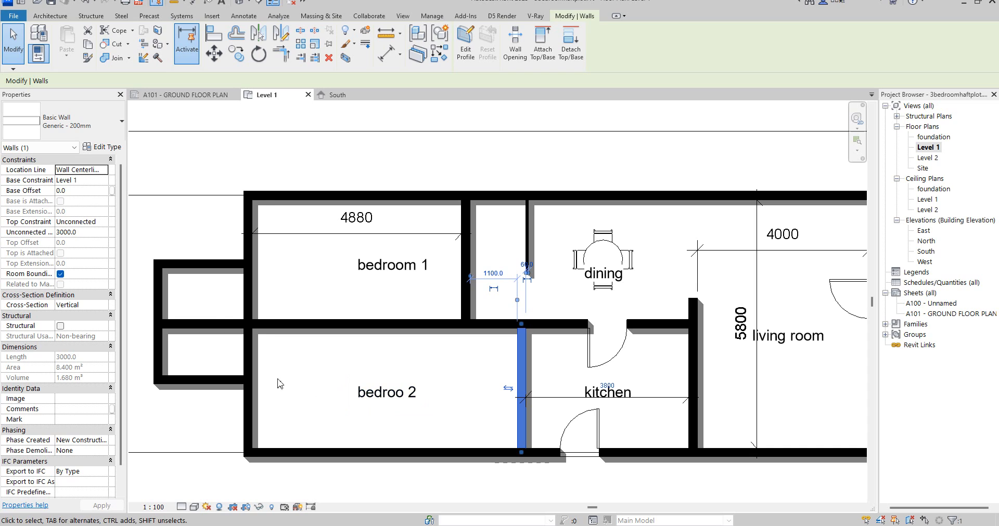
left_click(180, 324)
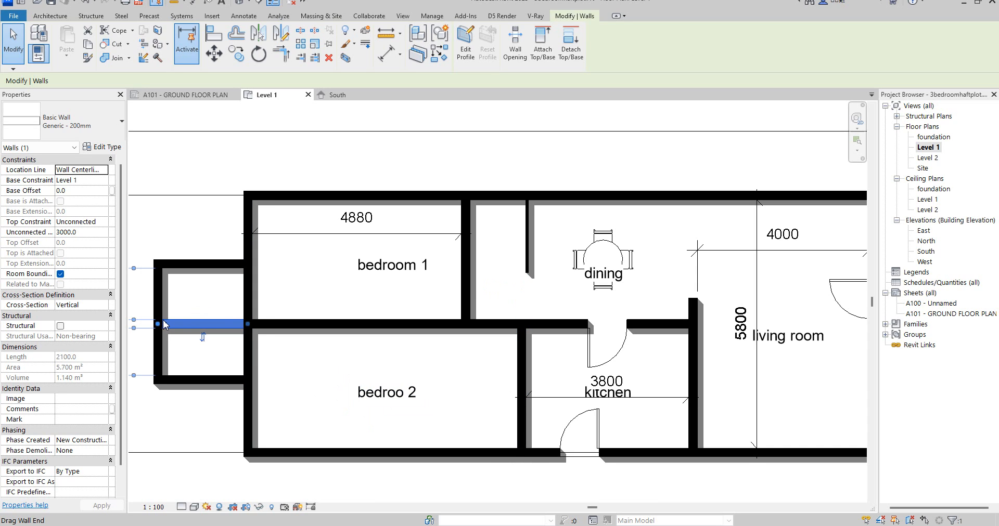
key("Delete")
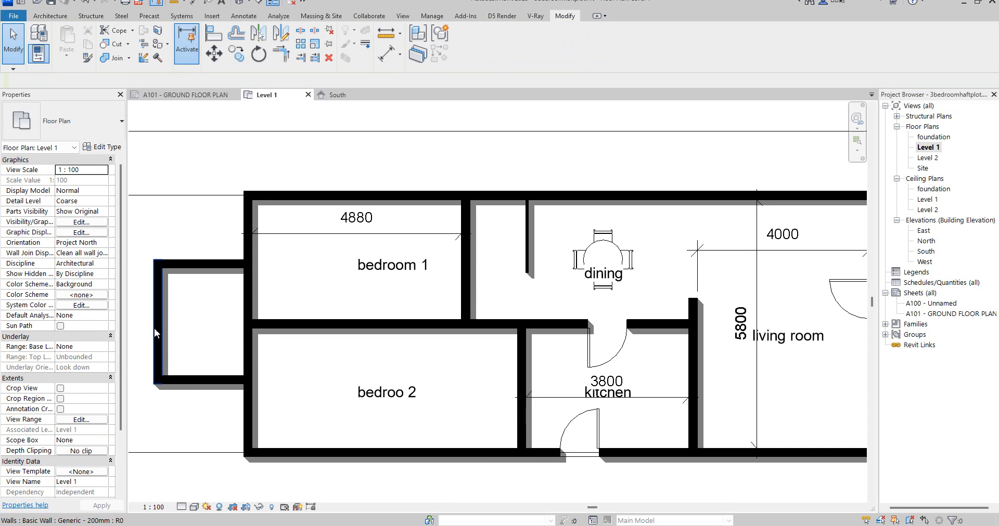
Move the annex's outer west wall inward and set its clear distance from the bedrooms' west wall to 1500 mm.
left_click(155, 333)
left_click_drag(179, 339, 201, 339)
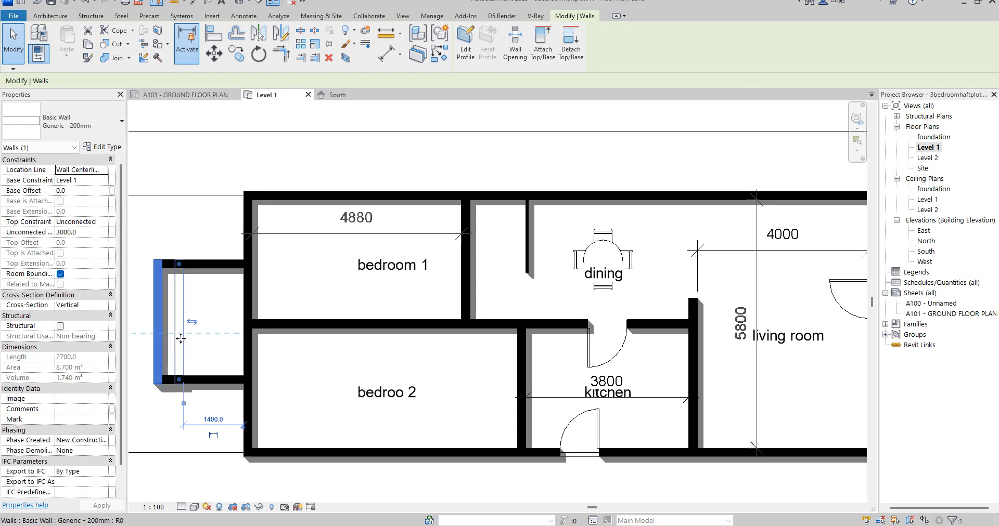
left_click(215, 420)
left_click(216, 420)
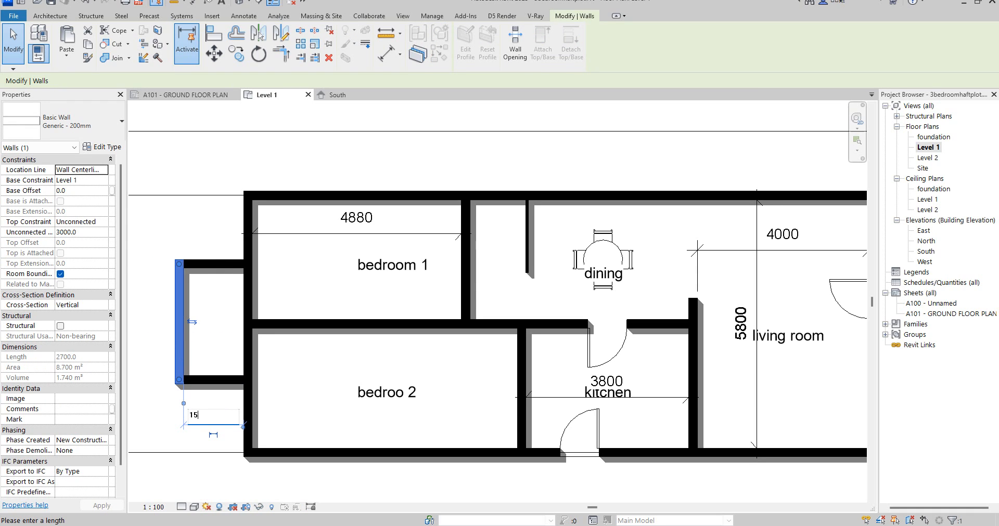
key("Return")
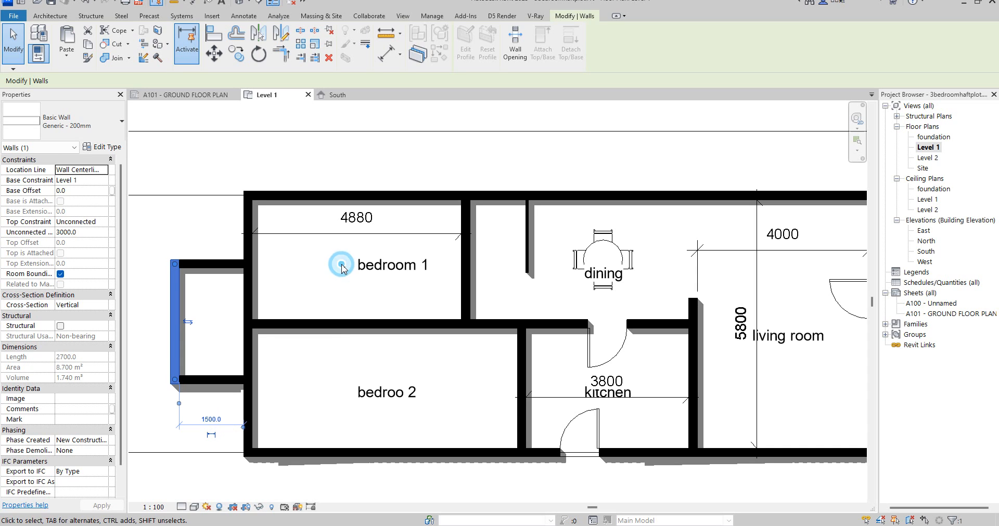
left_click(217, 325)
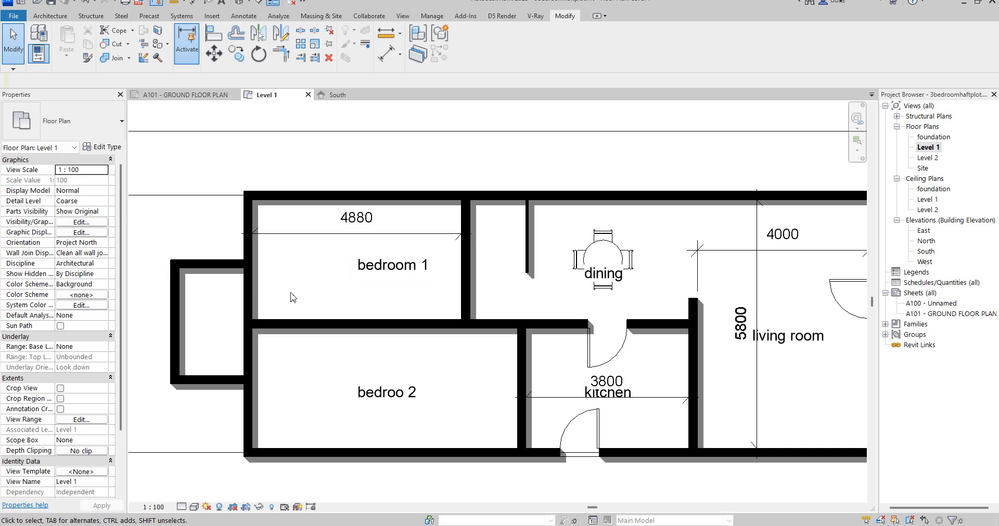
Place 0915 x 2134mm single-flush doors in bedroom 1's east wall and in the wall between bedroom 1 and the west annex.
left_click(612, 360)
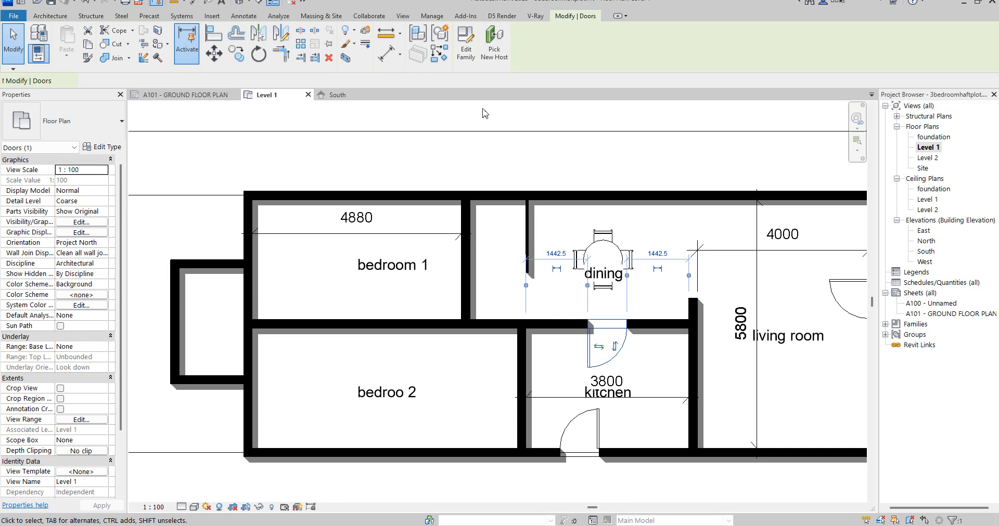
left_click(440, 54)
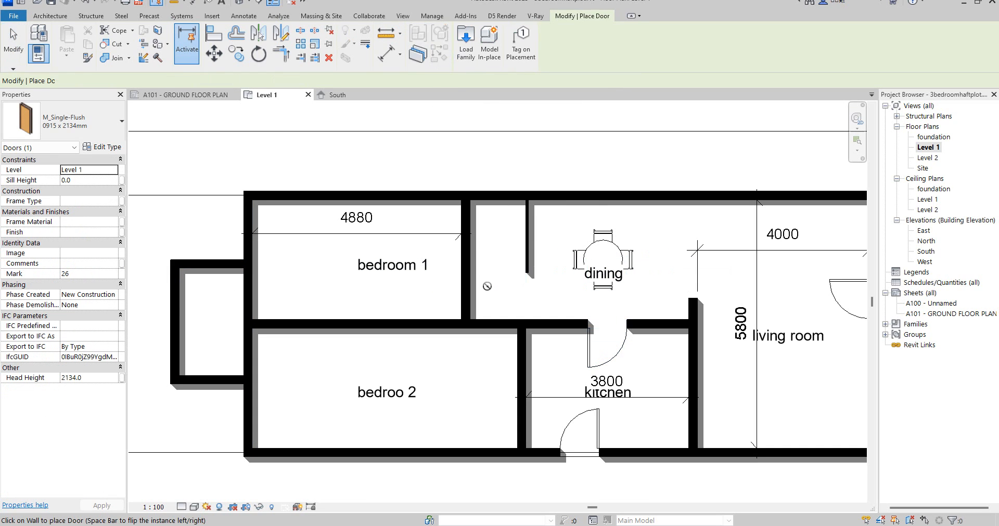
left_click(458, 291)
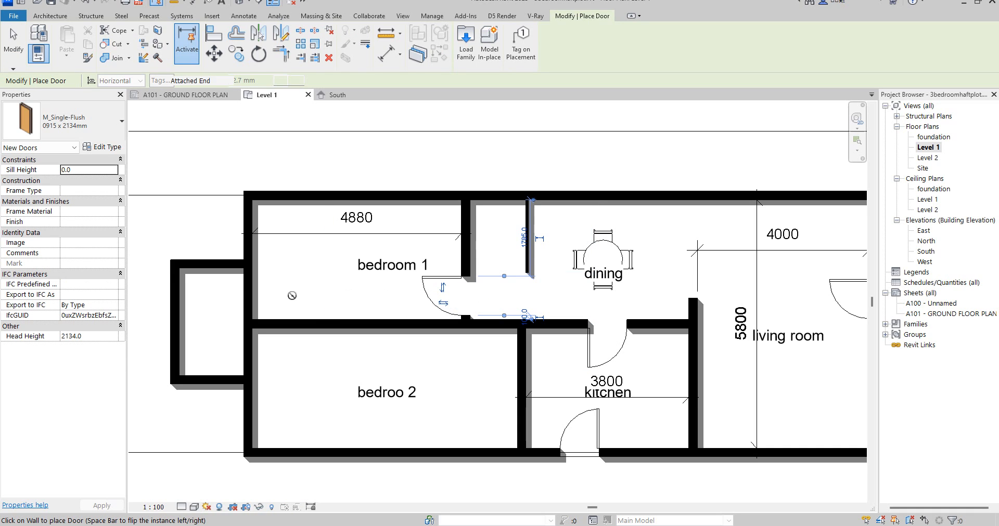
left_click(245, 297)
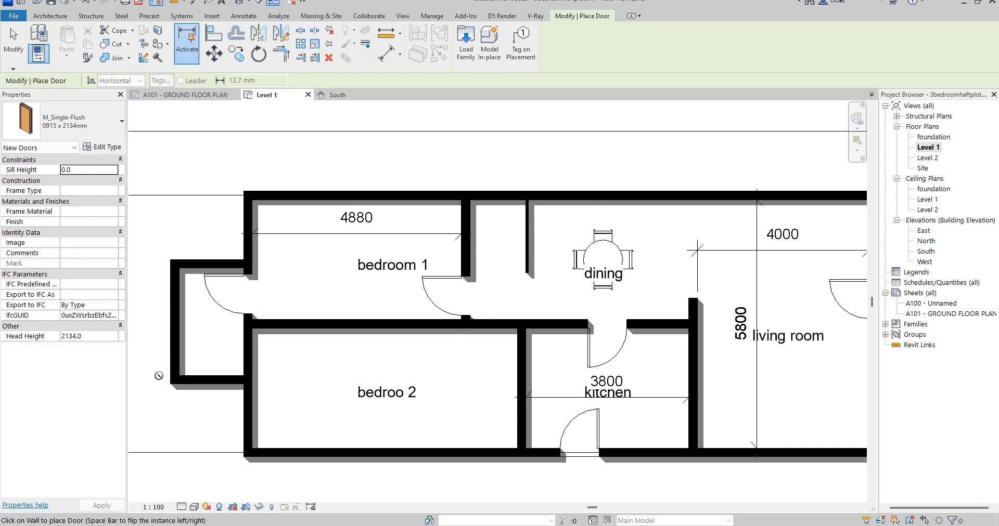
Place a matching single-flush door in bedroom 2's north wall, between bedroom 1's entrance and the kitchen's west wall.
scroll(277, 297, "down", 3)
scroll(363, 239, "up", 4)
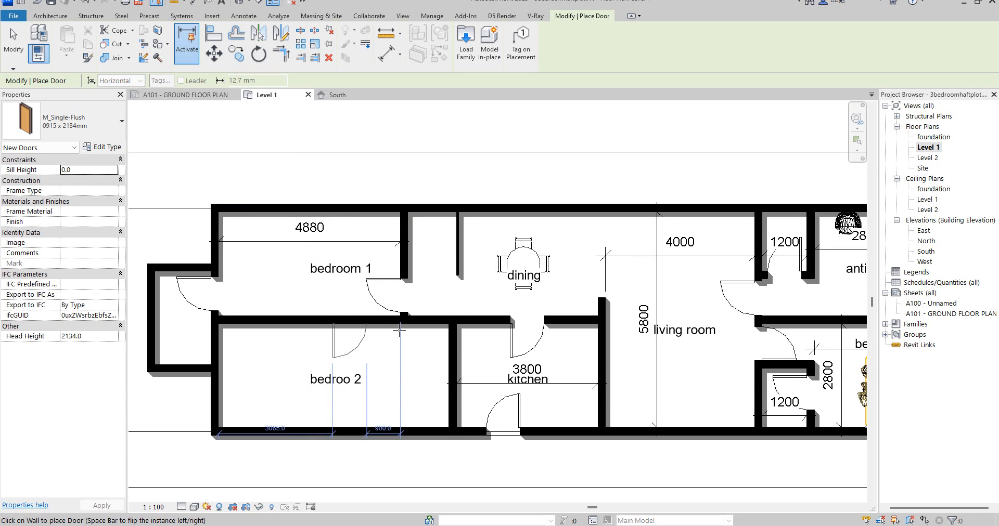
scroll(429, 322, "up", 3)
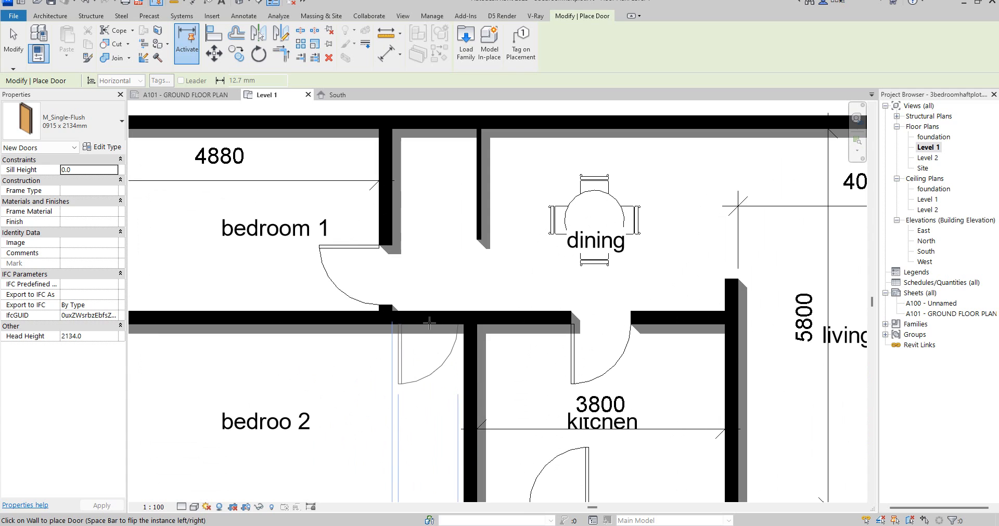
left_click(429, 322)
scroll(430, 325, "down", 3)
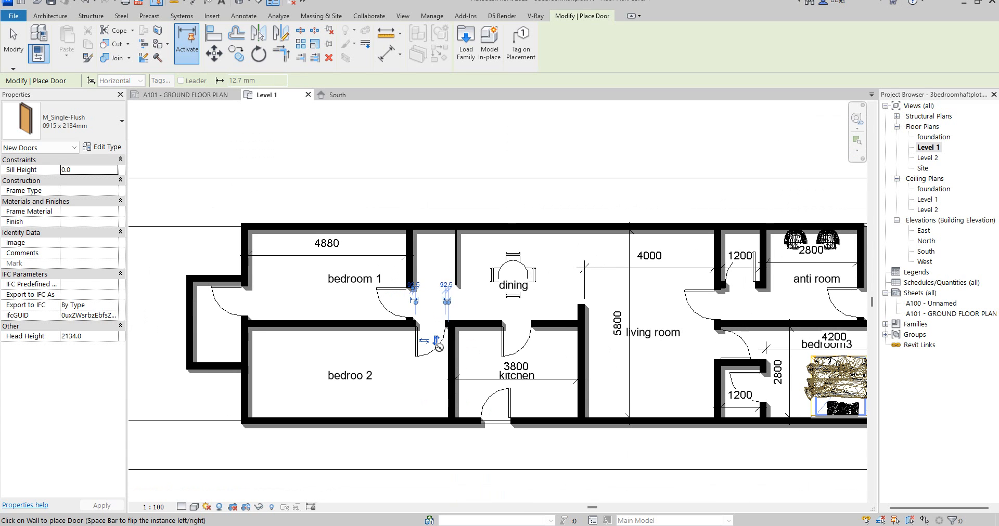
key("Escape")
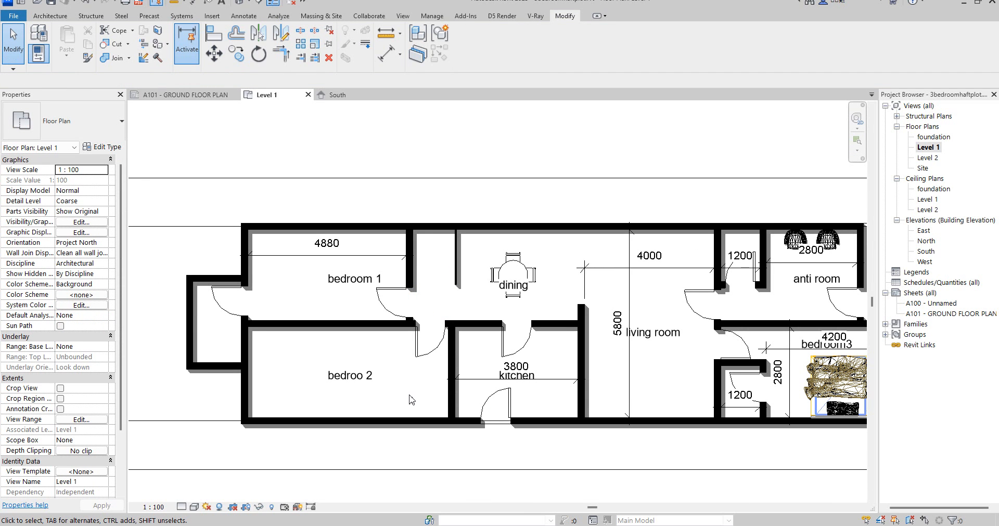
Draw two Generic - 200mm walls enclosing a small compartment in bedroom 2's southeast corner, with its north wall about 1500 mm from the south wall.
left_click(451, 403)
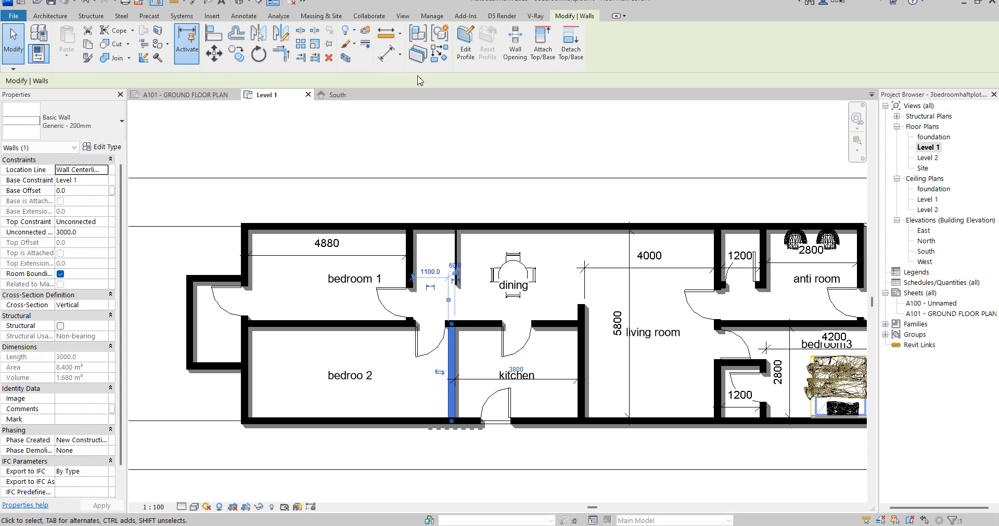
key("c")
key("s")
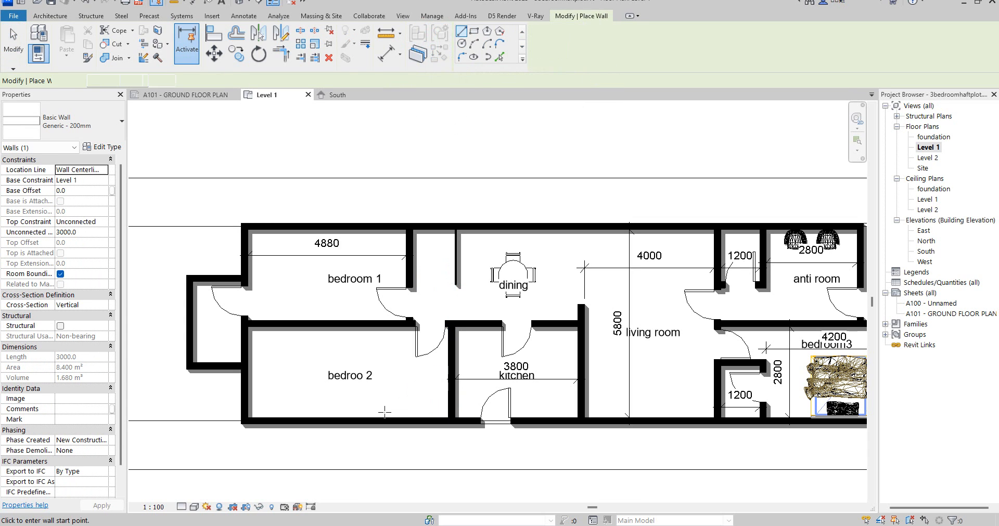
left_click(378, 420)
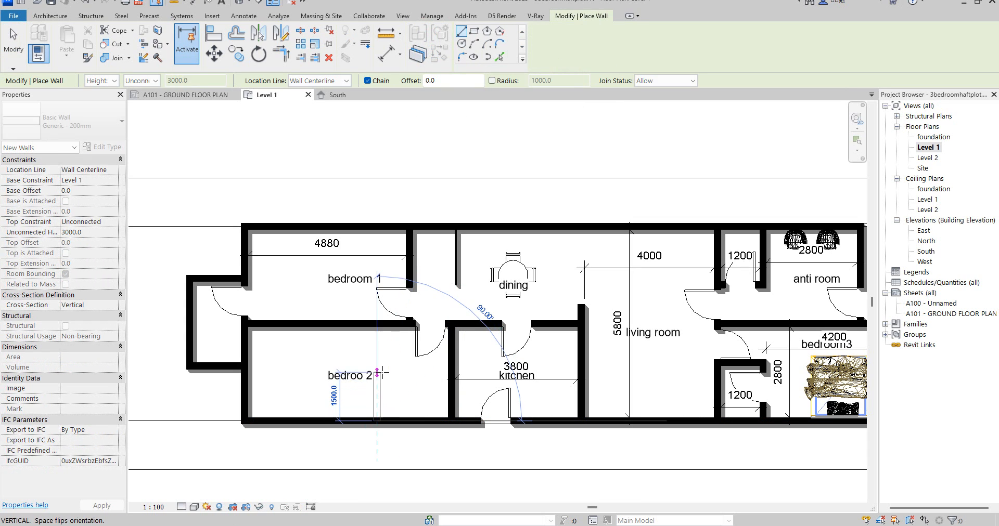
left_click(381, 370)
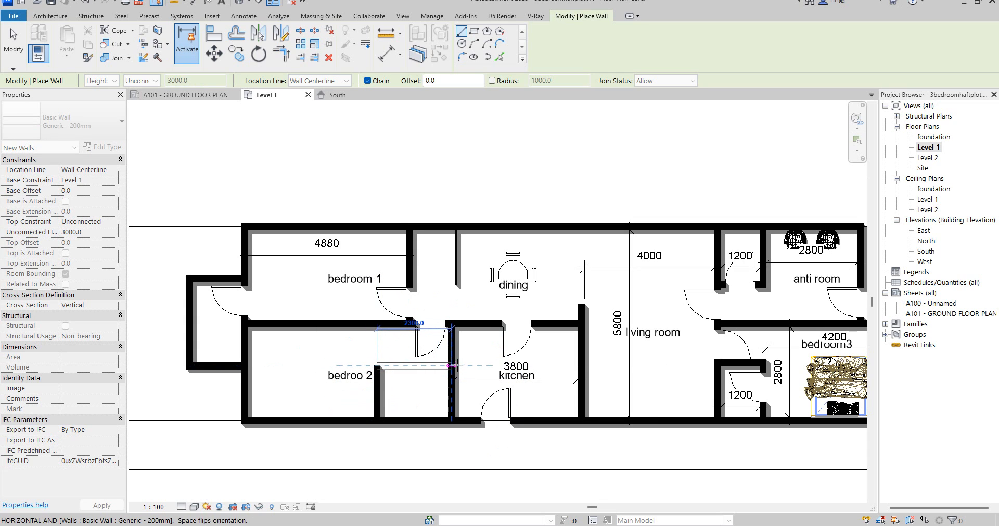
left_click(451, 367)
key("Escape")
key("Escape")
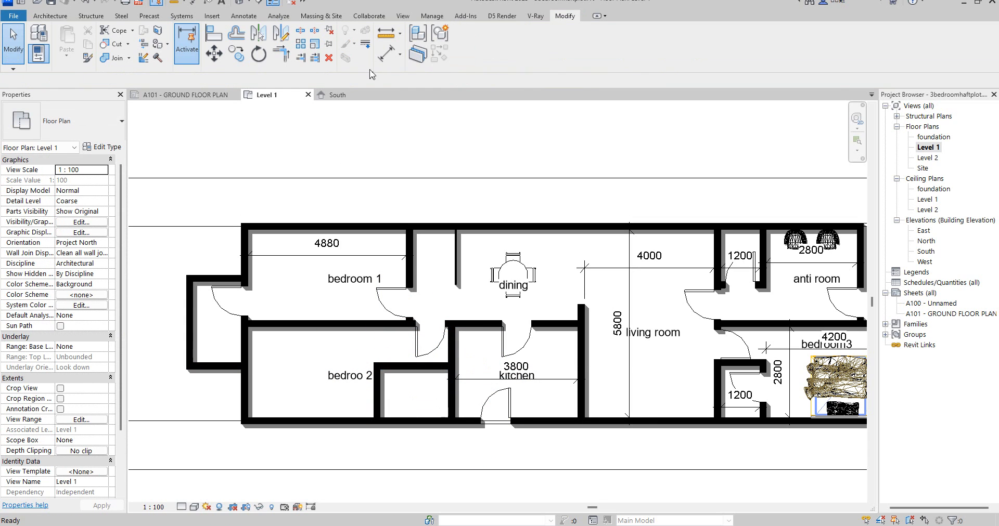
Add an aligned dimension across the inside width of the new compartment in bedroom 2.
left_click(386, 52)
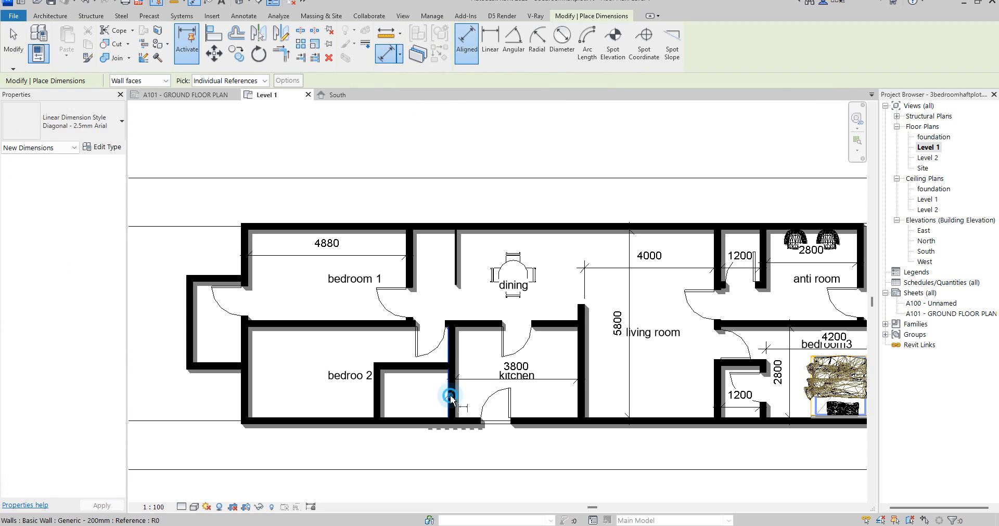
left_click(448, 397)
scroll(406, 396, "up", 3)
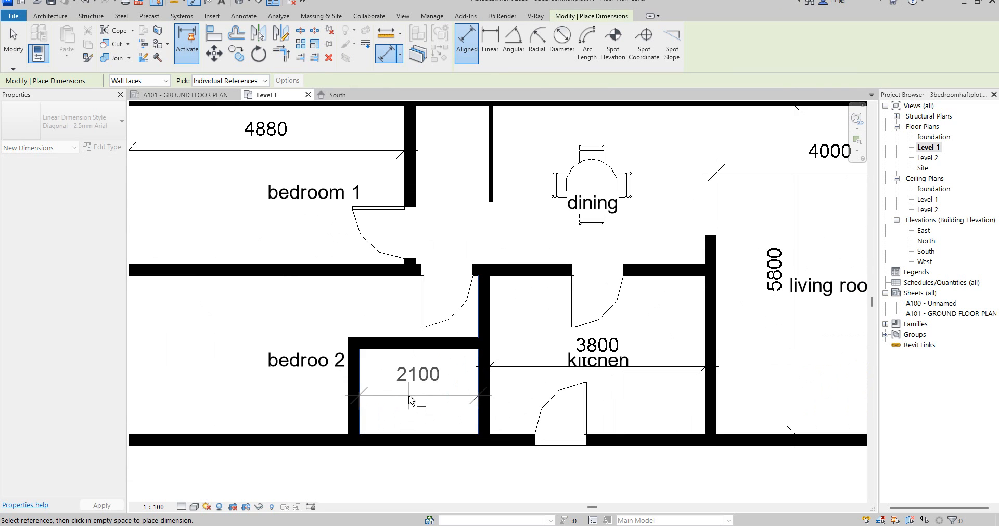
left_click(408, 395)
right_click(382, 292)
left_click(391, 297)
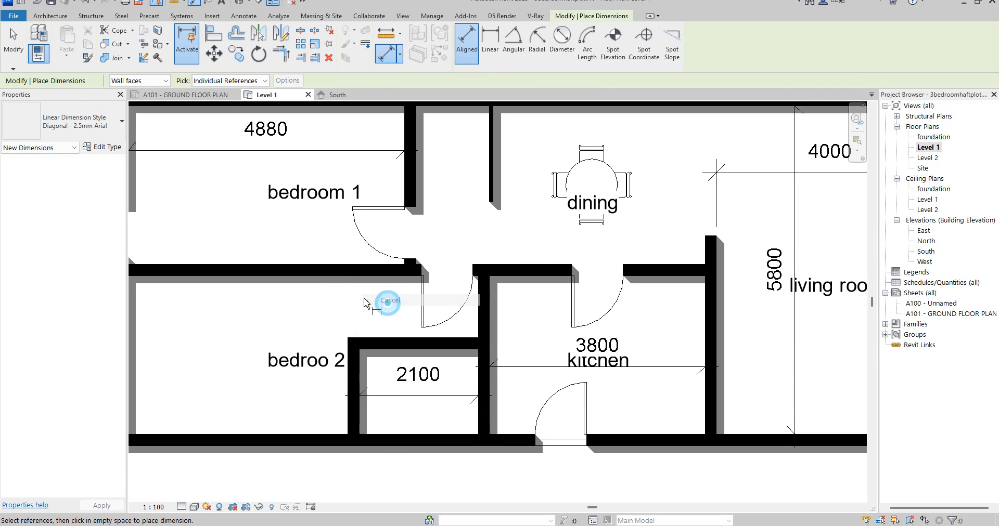
right_click(383, 299)
left_click(393, 303)
Set the compartment's inside width to 1700 mm by moving its west wall.
left_click(363, 384)
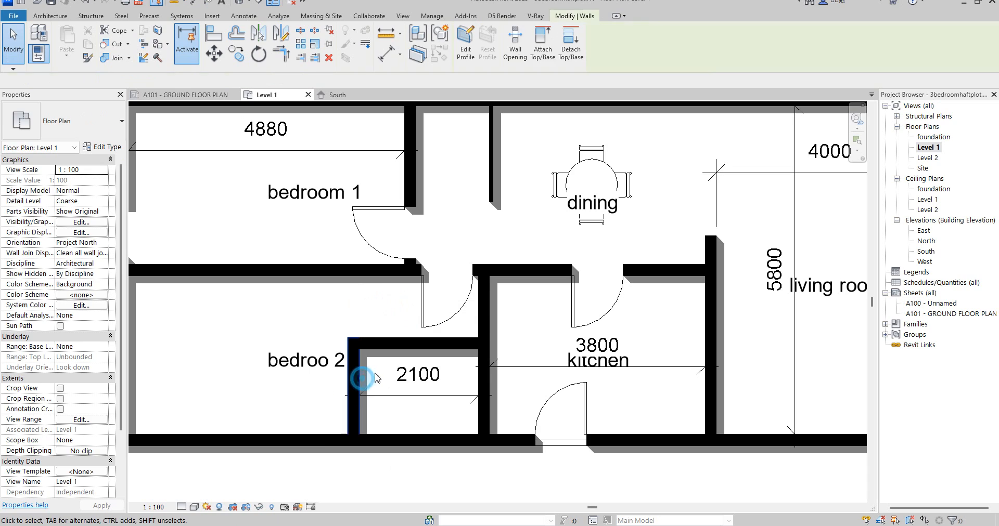
left_click(418, 382)
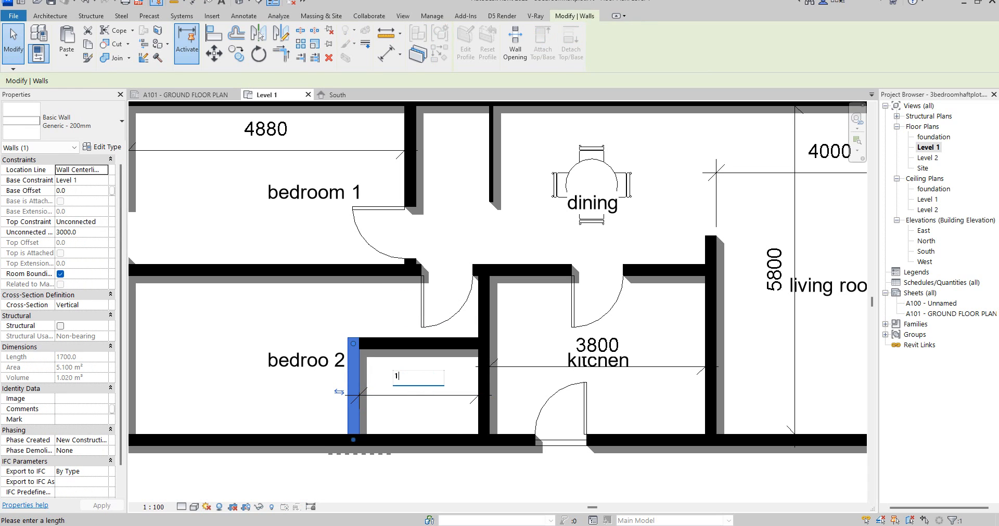
type("1700")
key("Return")
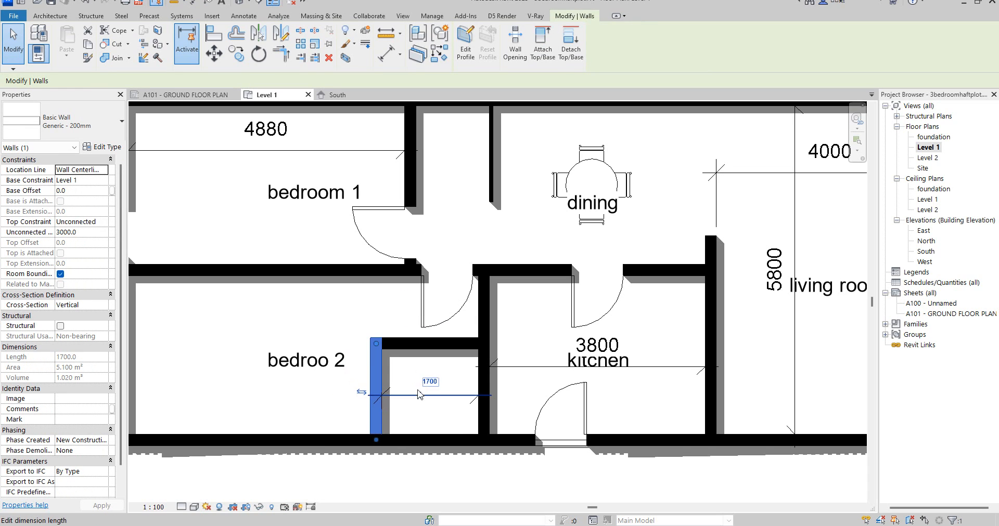
Measure the new compartment's clear north-south depth between wall faces without placing a dimension.
left_click(391, 55)
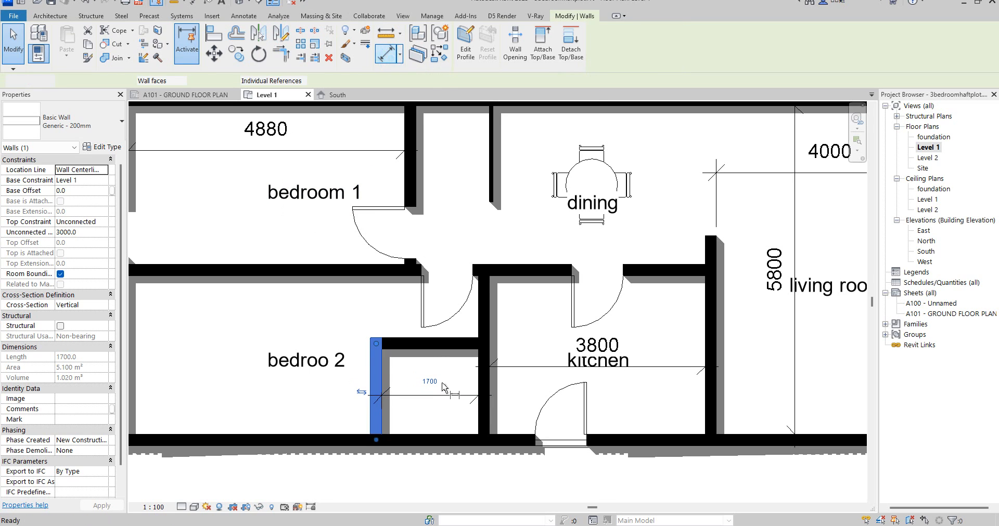
left_click(453, 435)
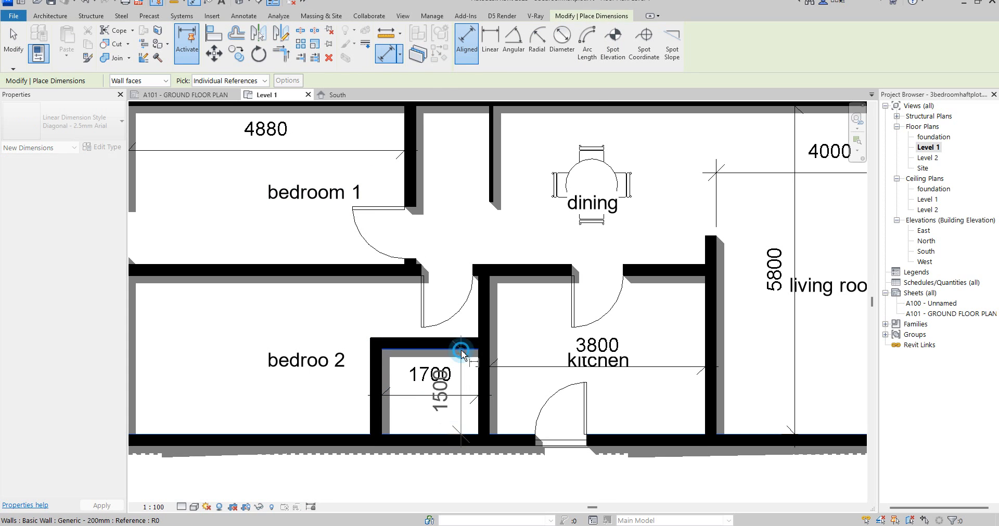
scroll(414, 394, "up", 3)
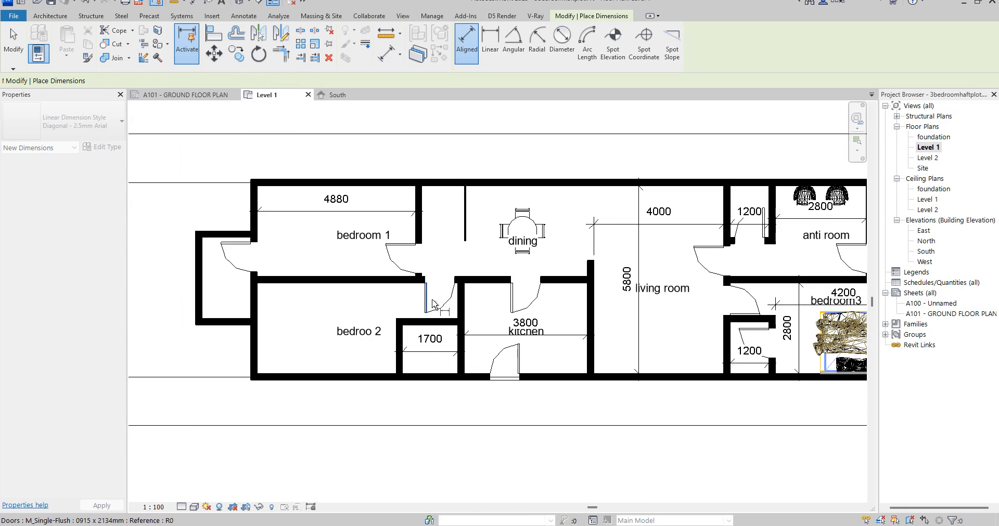
scroll(418, 307, "up", 2)
right_click(402, 298)
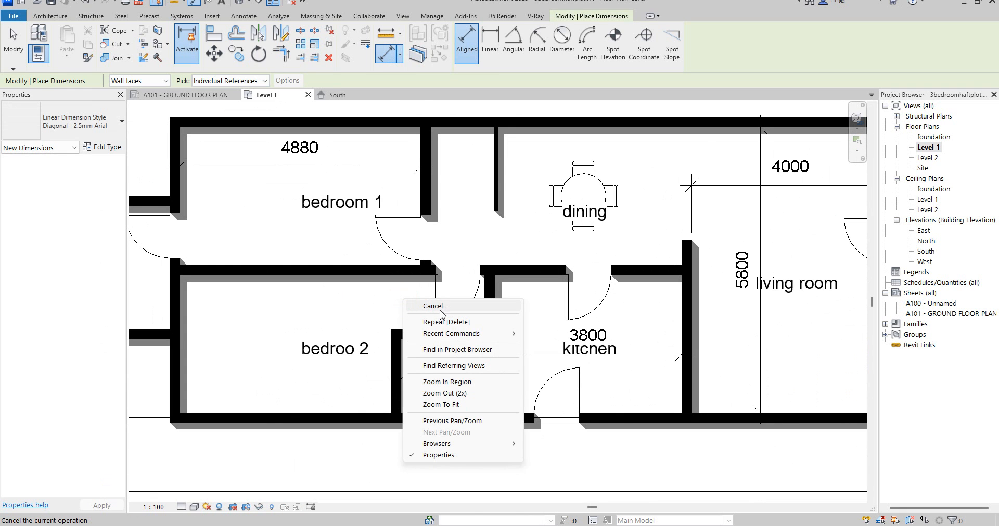
left_click(440, 306)
right_click(397, 291)
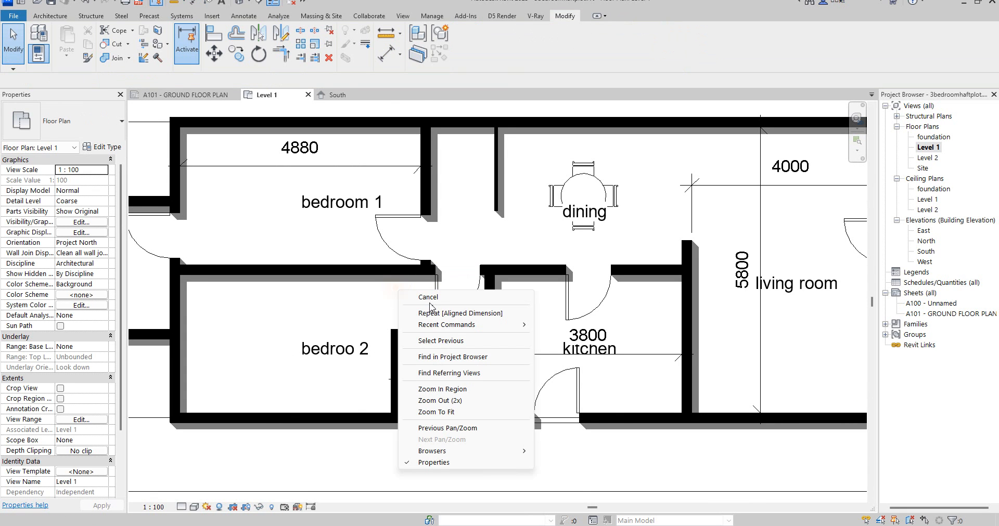
left_click(428, 298)
Place a 0915 x 2134mm single-flush door in the west wall of bedroom 2's compartment, swinging into the bedroom.
left_click(436, 286)
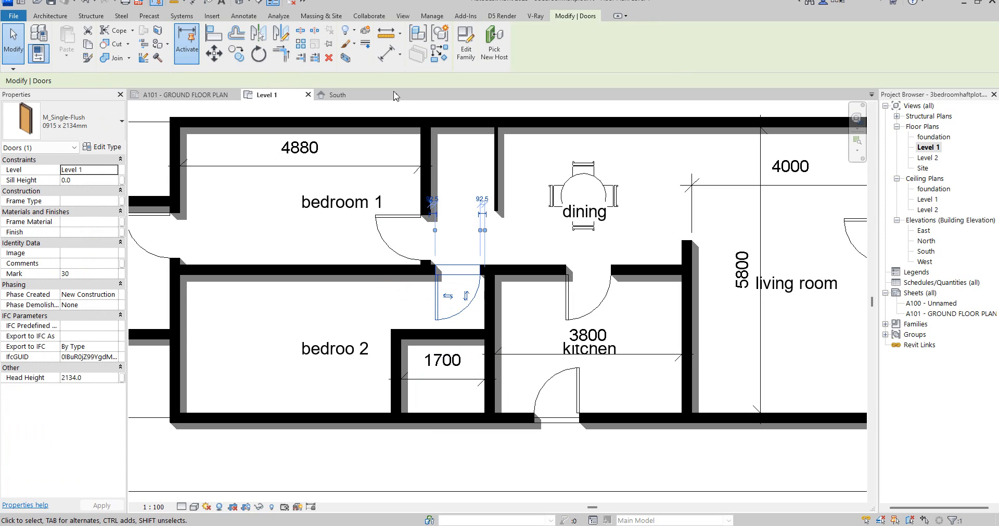
left_click(434, 54)
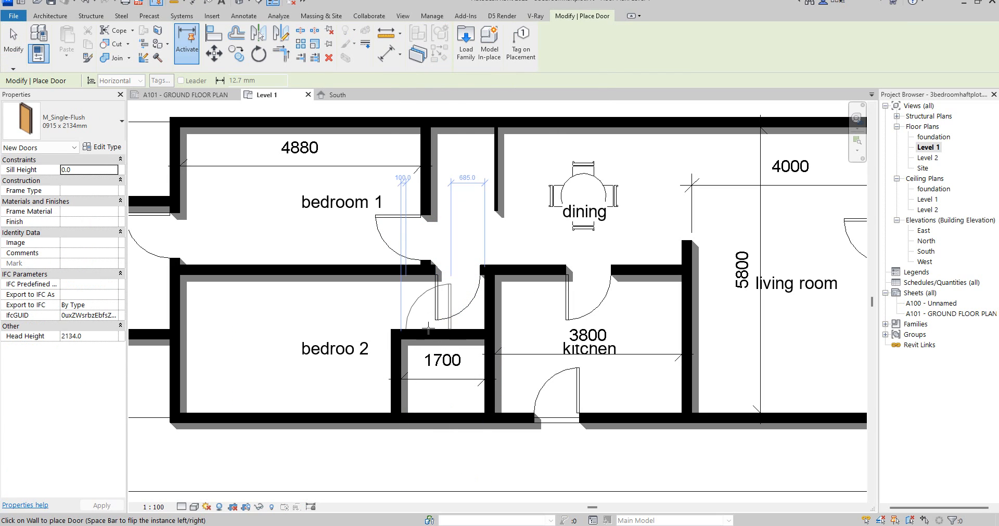
left_click(389, 366)
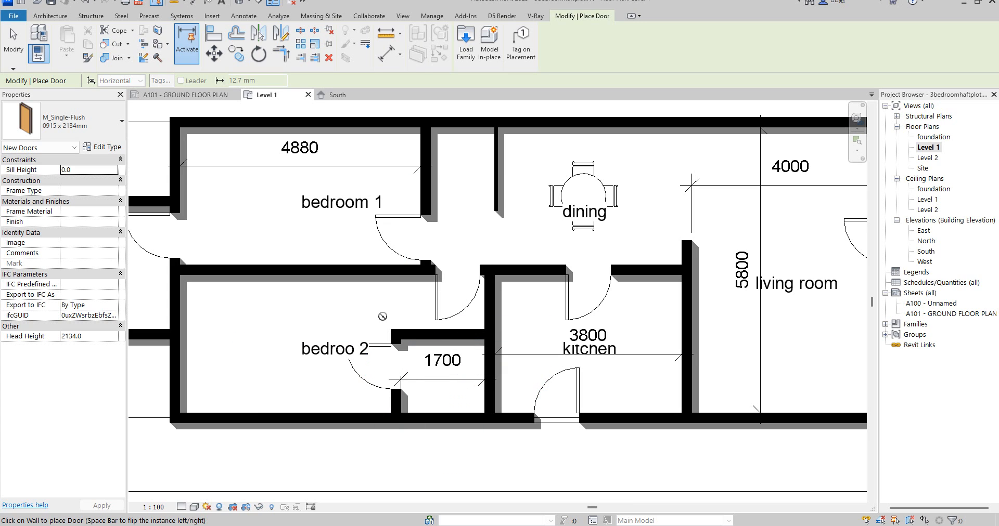
scroll(368, 350, "up", 2)
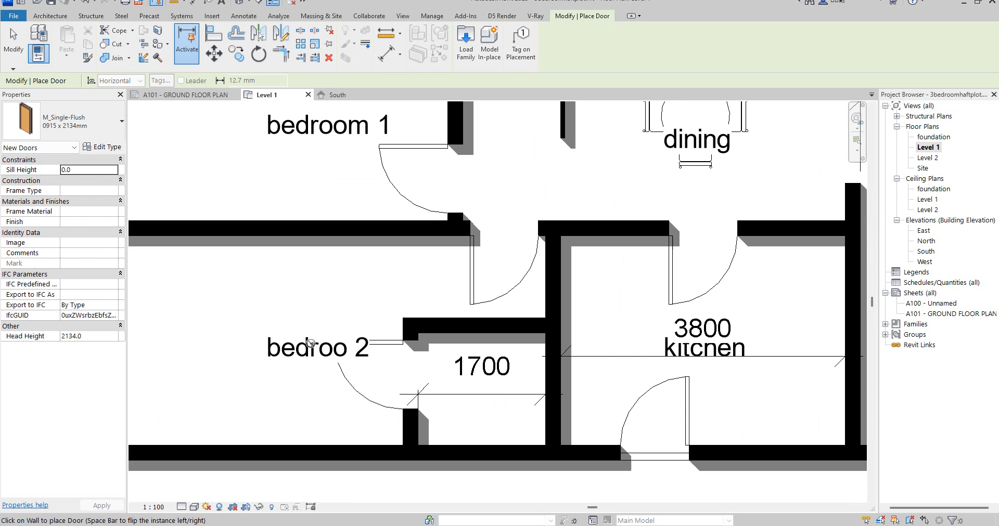
right_click(289, 290)
left_click(301, 293)
right_click(297, 290)
left_click(304, 295)
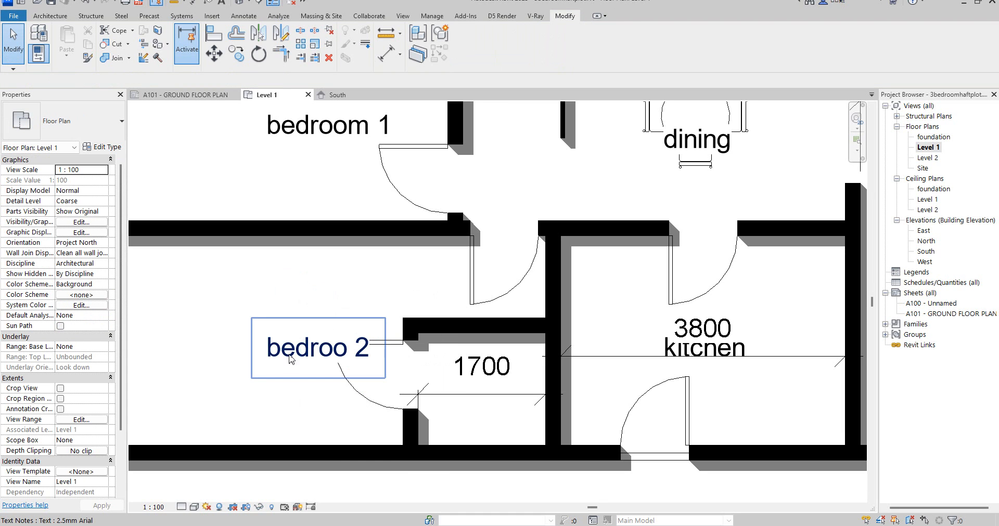
Move the "bedroo 2" label northwest, clear of the compartment door's swing.
left_click(255, 326)
left_click_drag(255, 326, 188, 286)
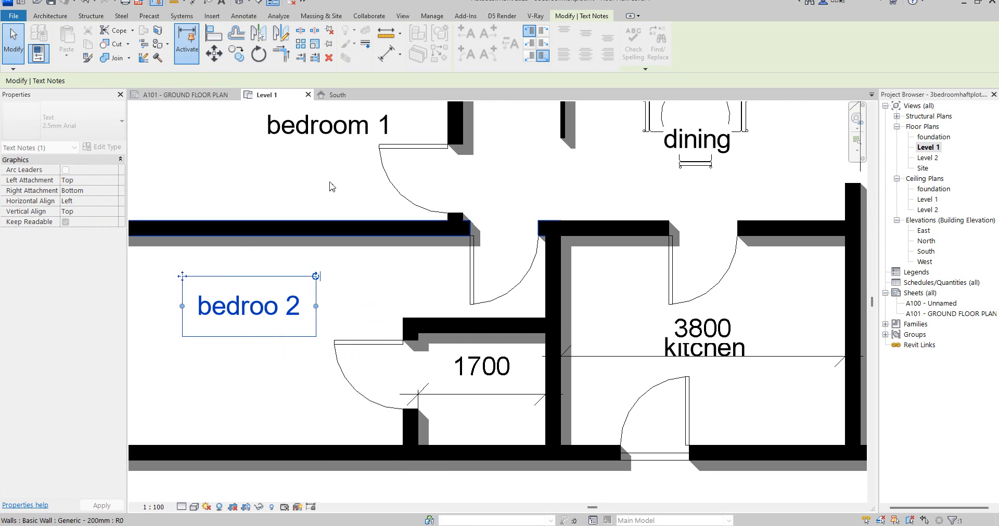
Flip the hinge side of bedroom 1's entrance door so that it hangs from the south jamb.
scroll(392, 183, "down", 2)
scroll(569, 276, "down", 3)
scroll(720, 270, "up", 2)
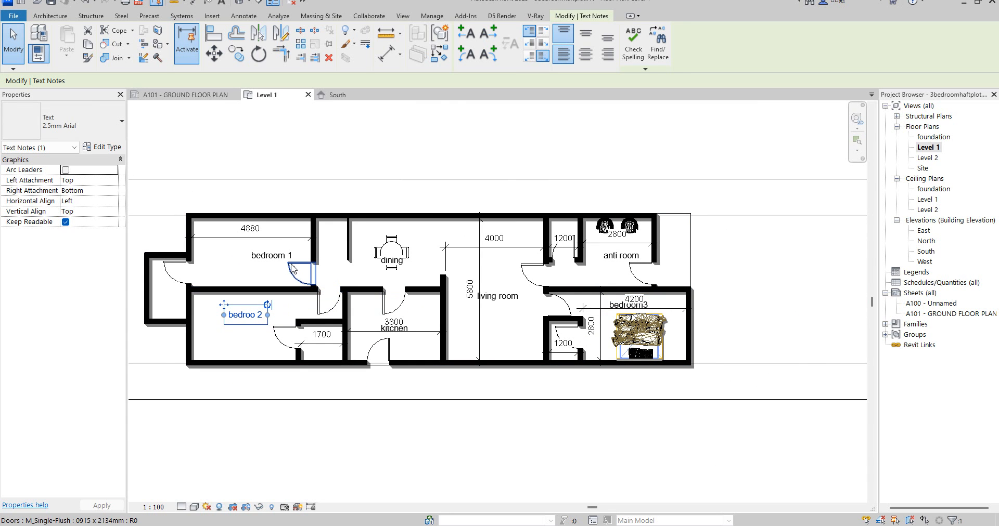
scroll(289, 307, "up", 2)
left_click(304, 270)
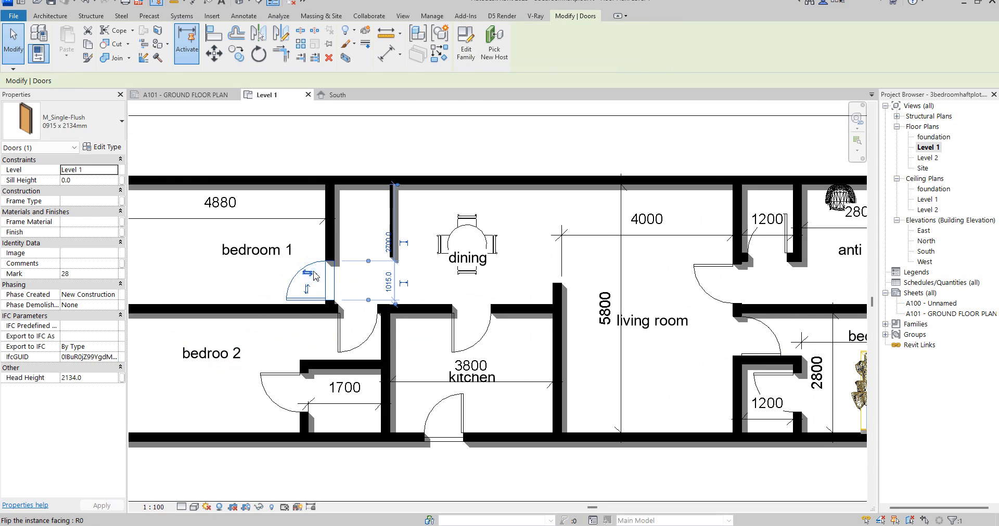
left_click(488, 161)
Change the four compartment doors at the annex, bedroom 2, bedroom 3 and beside the anti room to the single-flush 0762 x 2134mm type.
scroll(623, 239, "down", 2)
scroll(623, 237, "up", 2)
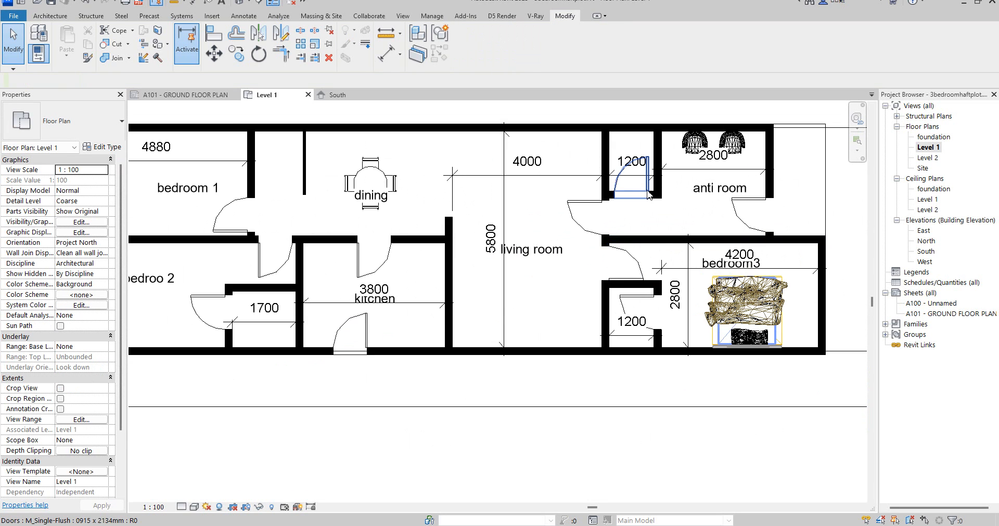
left_click(627, 202)
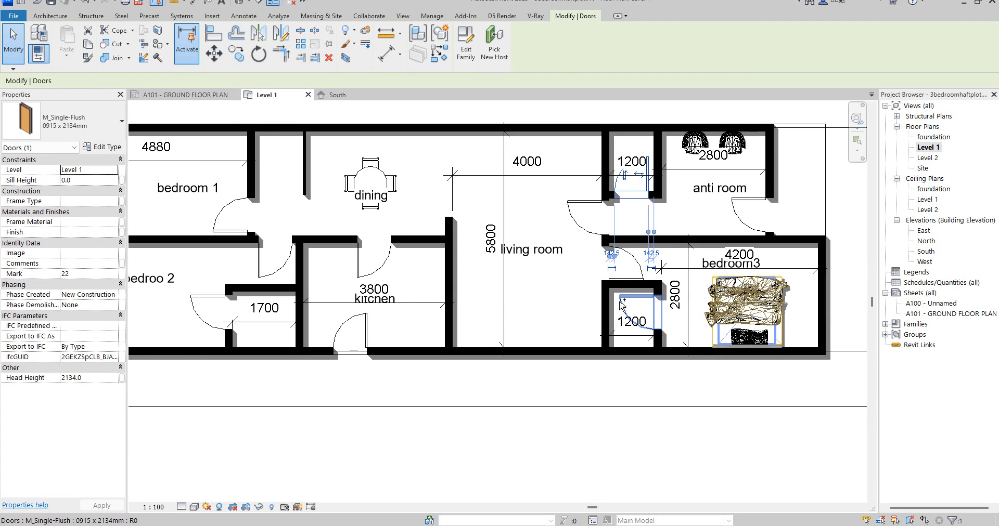
scroll(647, 304, "down", 2)
left_click(310, 262, "ctrl")
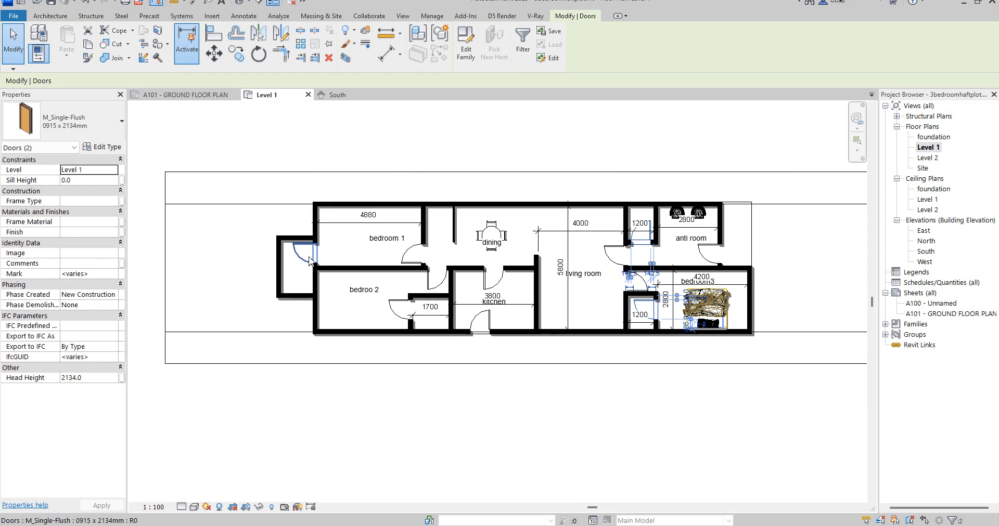
left_click(399, 311, "ctrl")
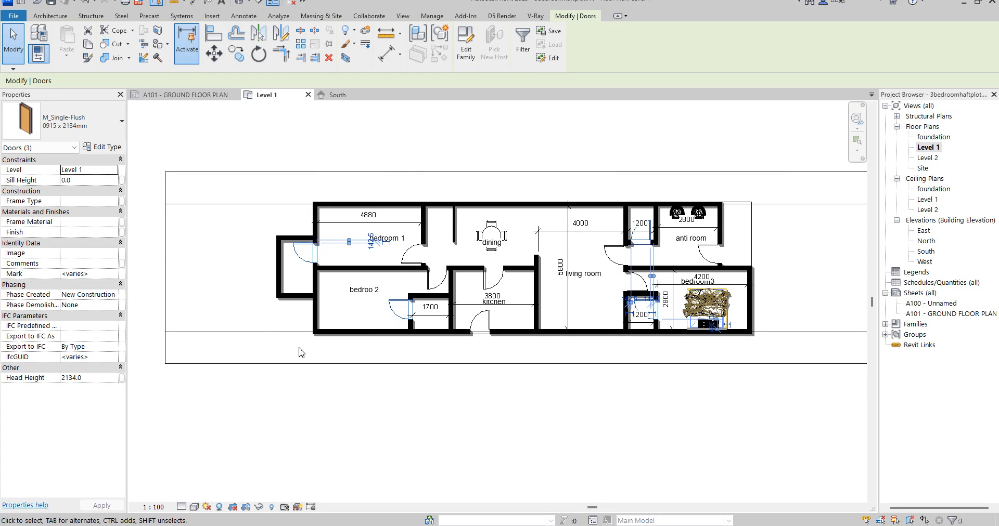
left_click(104, 147)
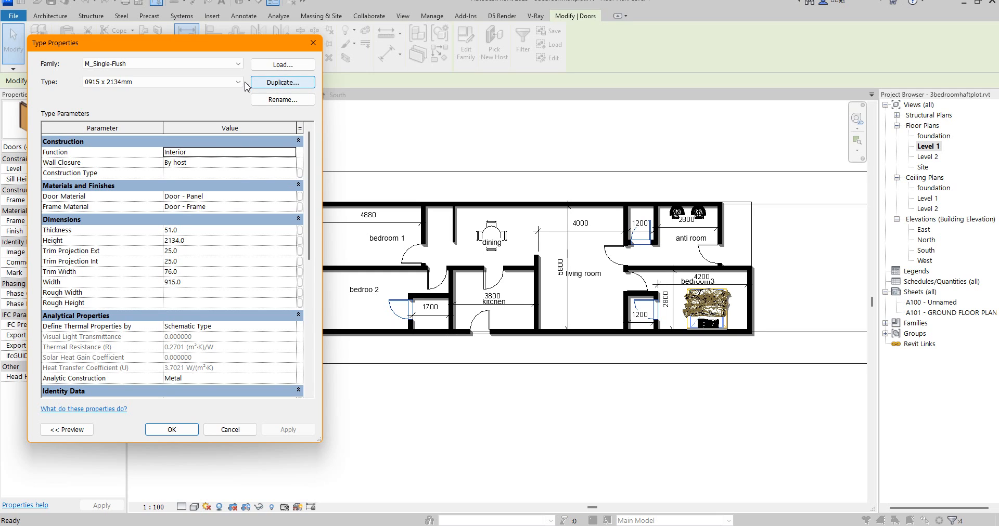
left_click(238, 82)
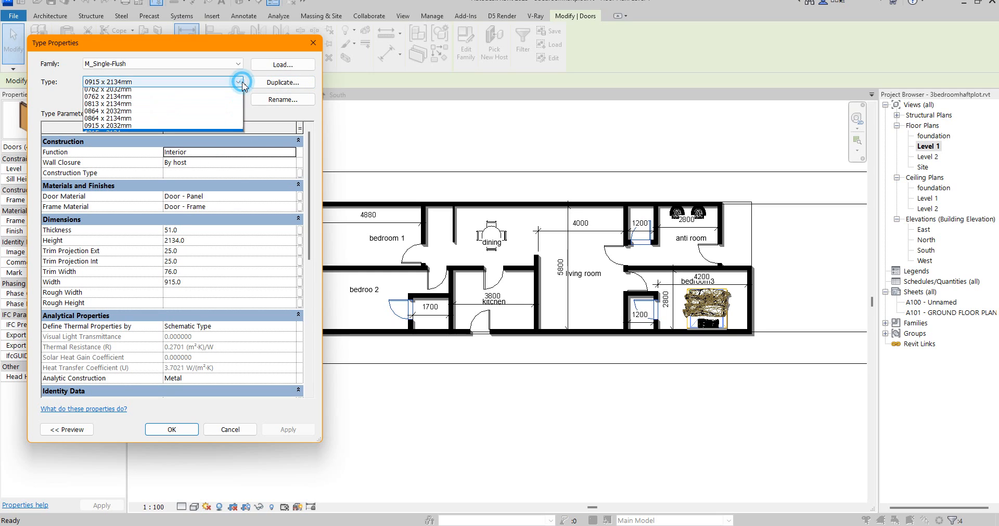
left_click(116, 99)
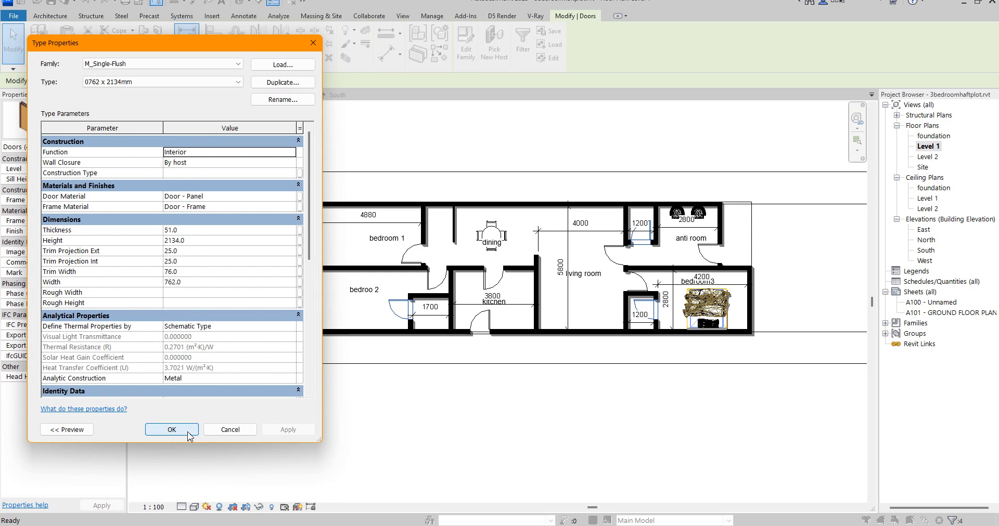
Edit the width of this door type and set the head height of the four compartment doors to 2100.
left_click(201, 282)
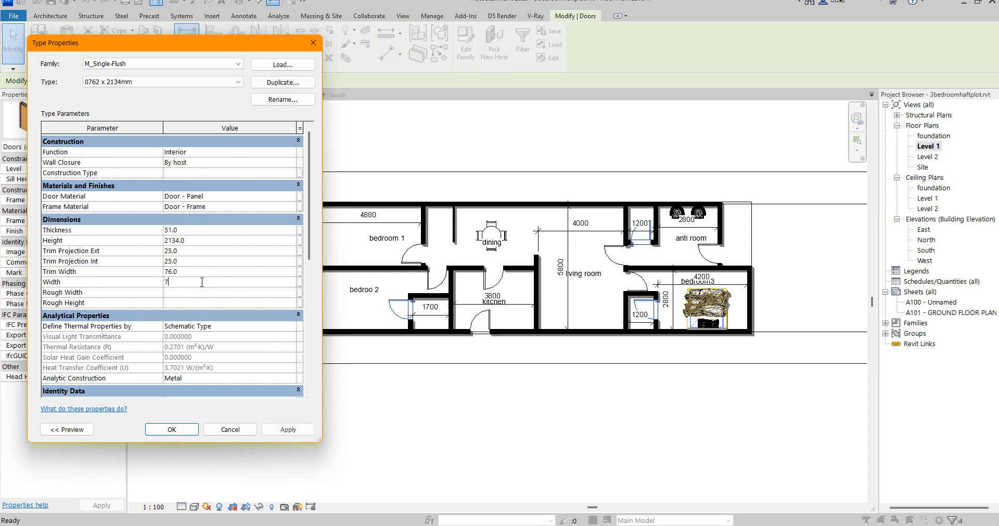
left_click(172, 431)
left_click(93, 377)
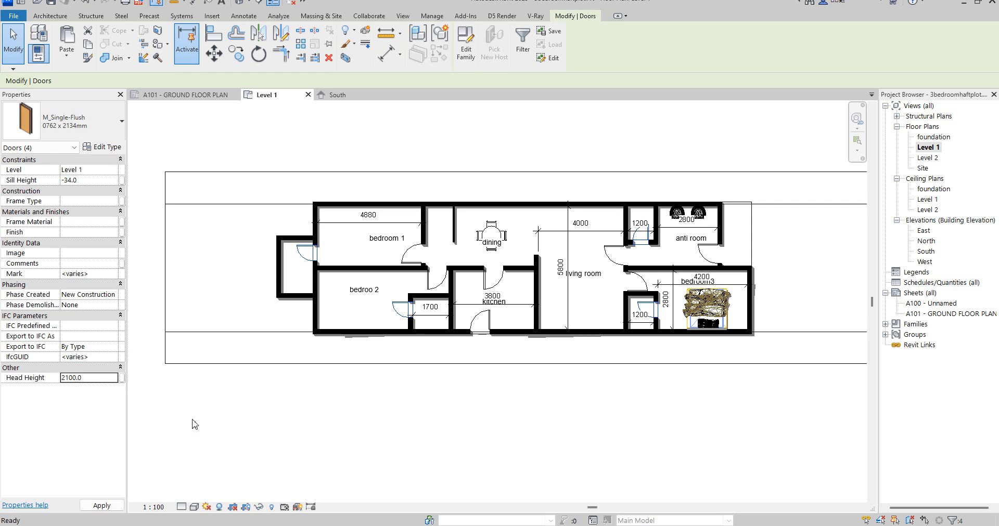
left_click(242, 426)
Align the south edge of the annex door with the north face of the wall between bedrooms 1 and 2.
scroll(299, 259, "up", 5)
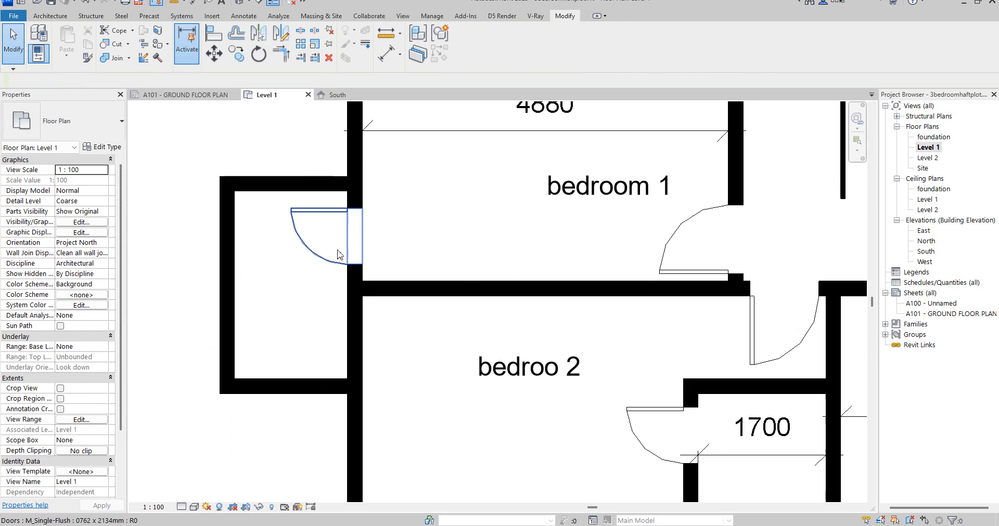
left_click(308, 245)
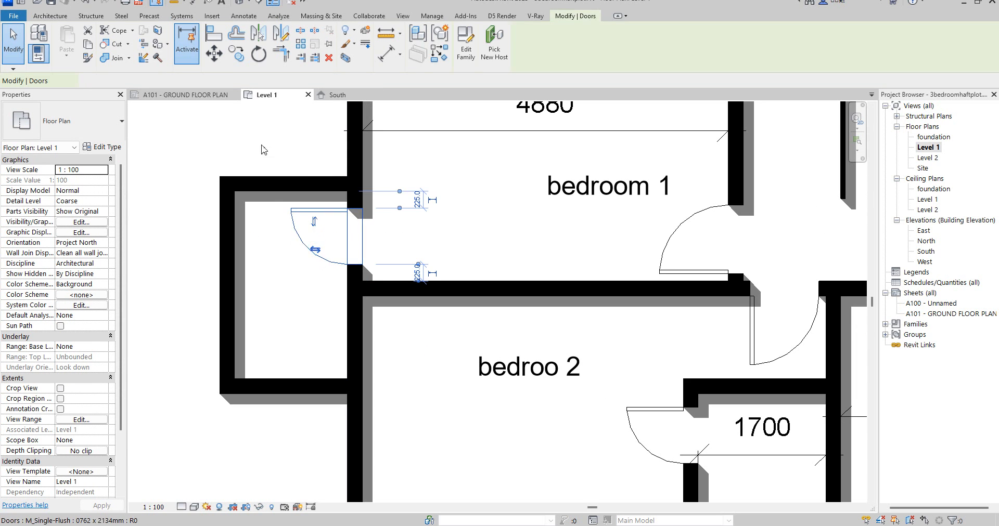
left_click(214, 34)
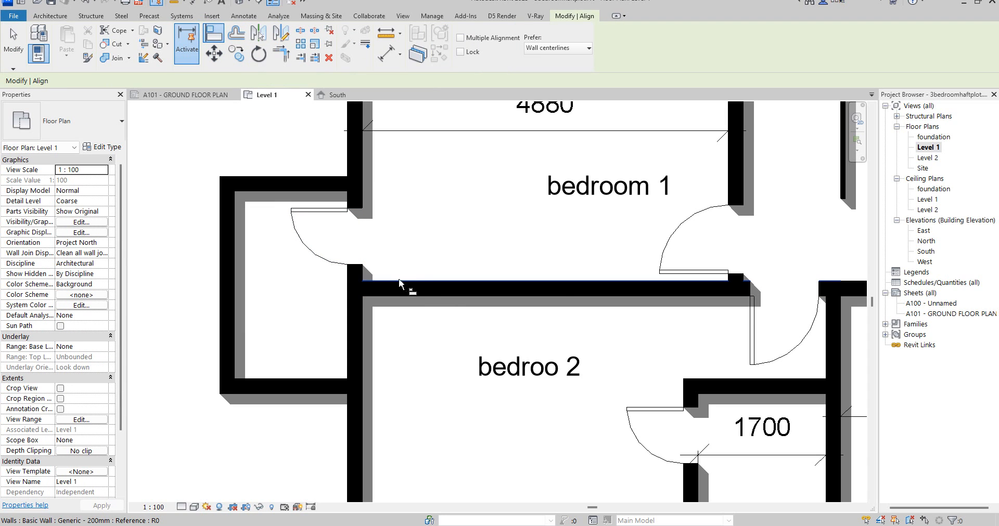
left_click(398, 281)
left_click(341, 268)
right_click(401, 216)
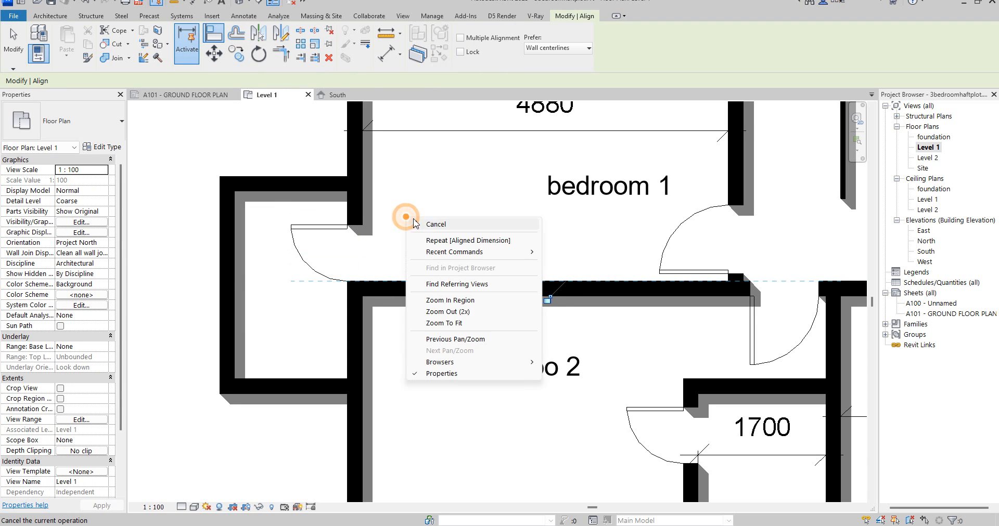
left_click(453, 317)
right_click(435, 172)
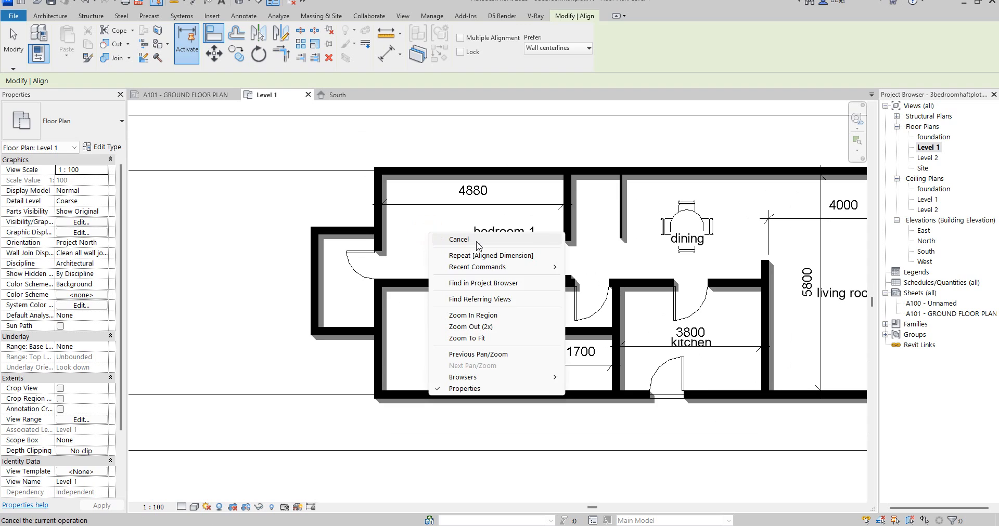
left_click(458, 179)
Flip the annex door's facing and hinge side so that it swings into bedroom 1 from the south jamb.
left_click(358, 268)
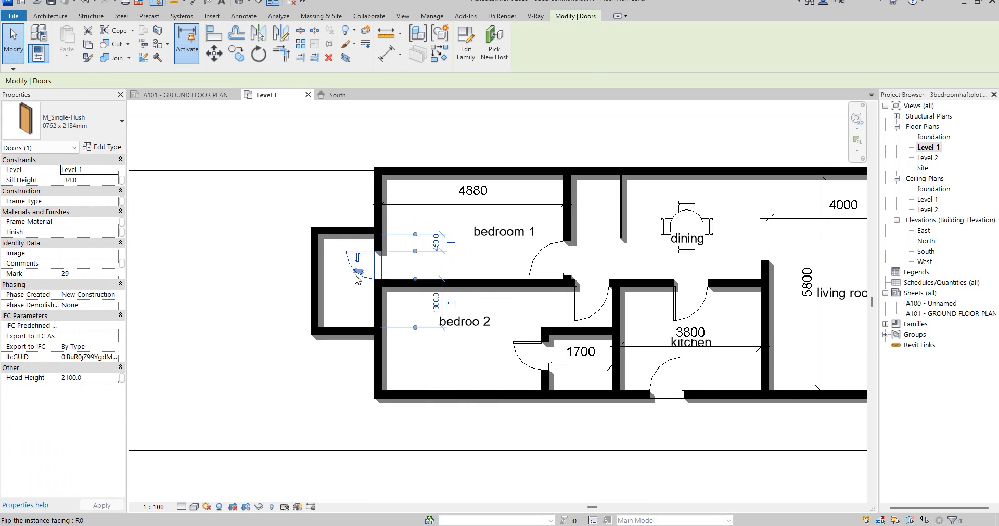
left_click(357, 271)
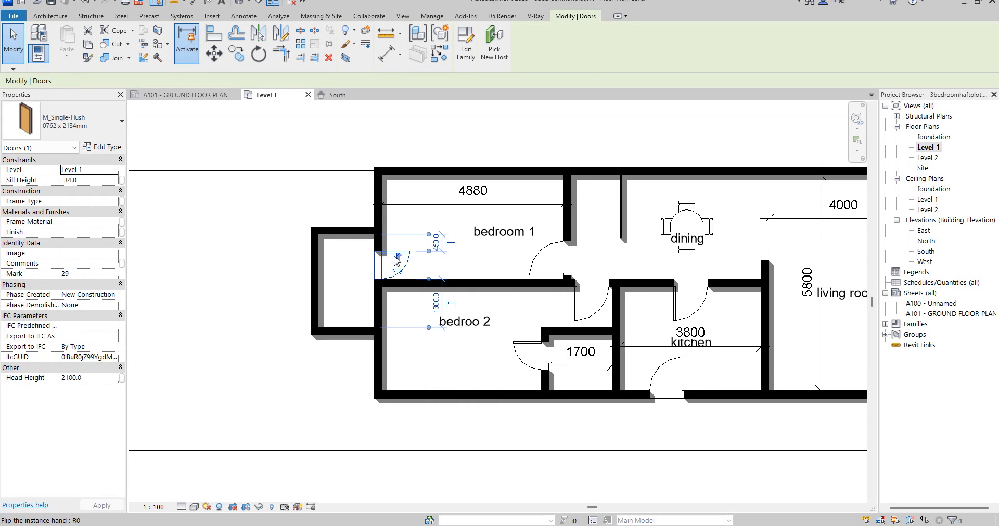
left_click(408, 221)
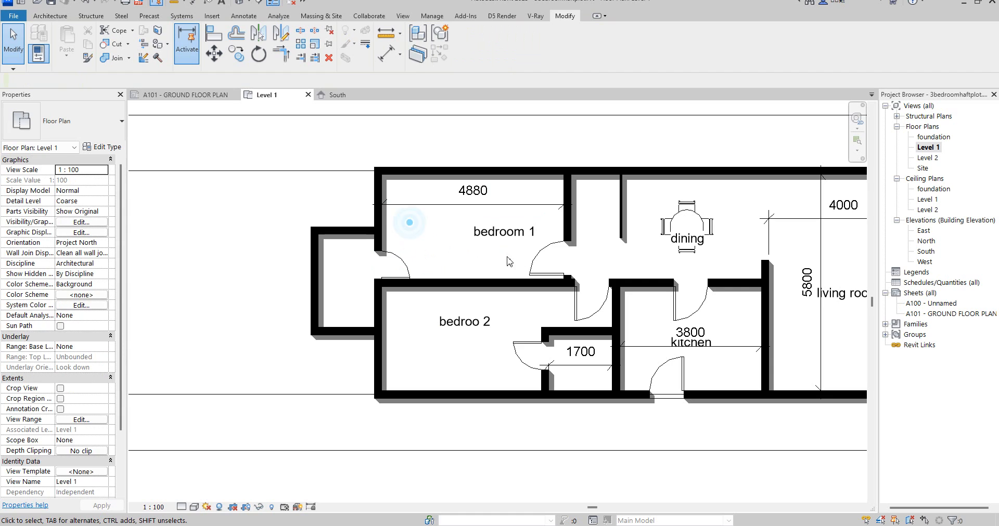
Align the south edge of bedroom 1's entrance door with the north face of the wall between the bedrooms.
left_click(208, 33)
scroll(533, 282, "up", 2)
left_click(535, 280)
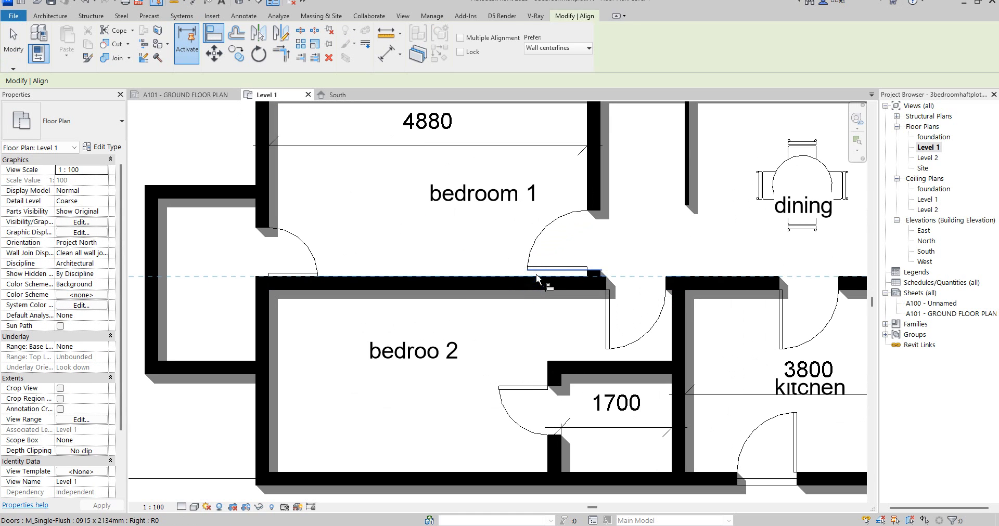
scroll(520, 273, "down", 3)
Align the east edge of bedroom 2's entrance door with the west face of the kitchen's west wall.
scroll(571, 289, "up", 2)
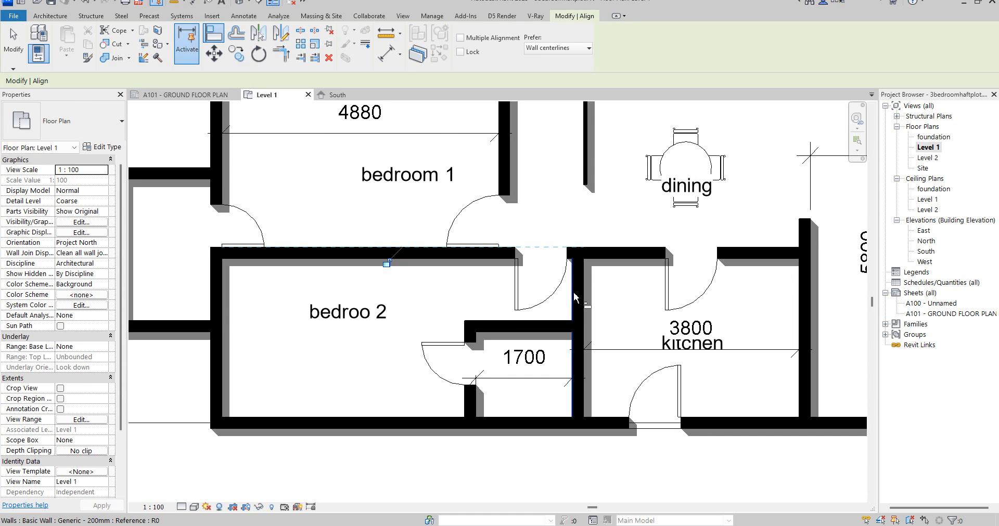
left_click(575, 296)
right_click(448, 279)
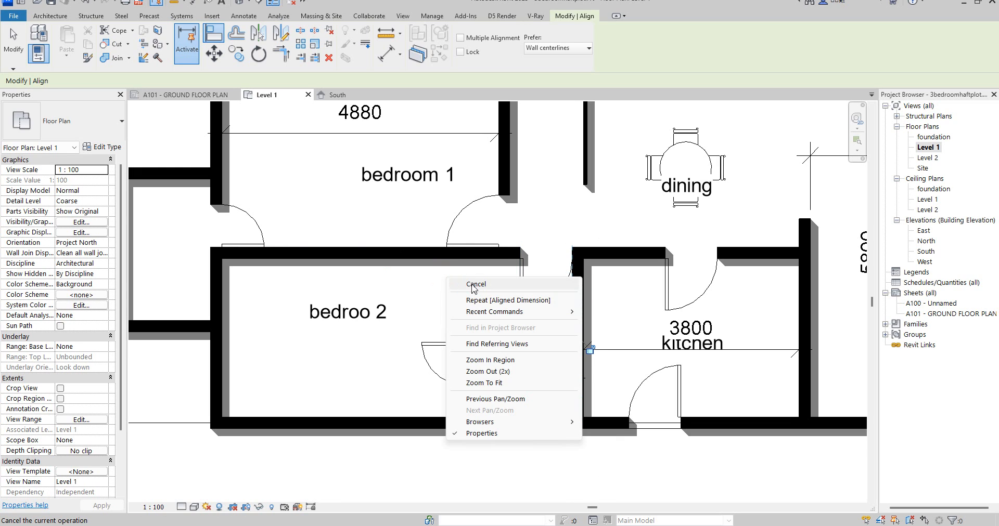
left_click(473, 284)
right_click(489, 280)
left_click(502, 285)
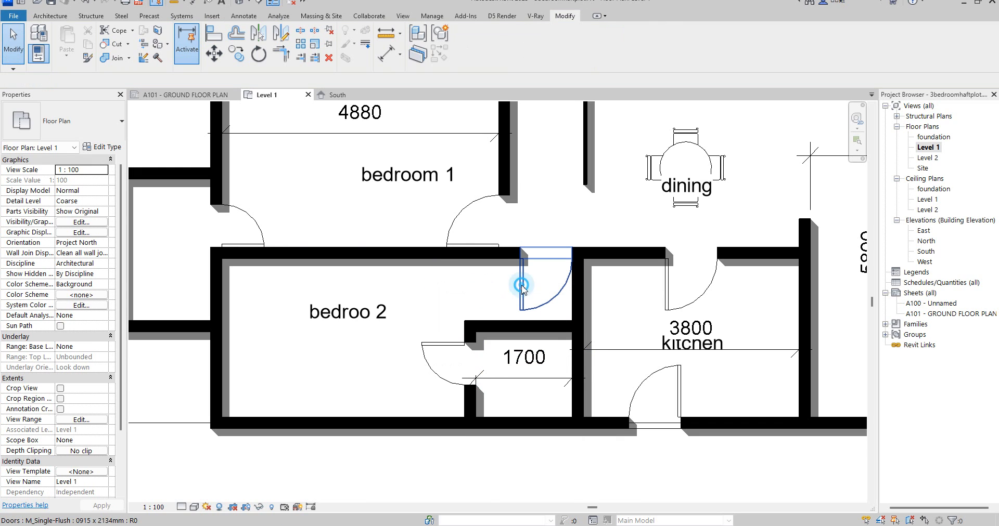
Flip the hinge side of bedroom 2's entrance door so that it hangs from the east jamb.
left_click(522, 286)
left_click(537, 284)
left_click(468, 296)
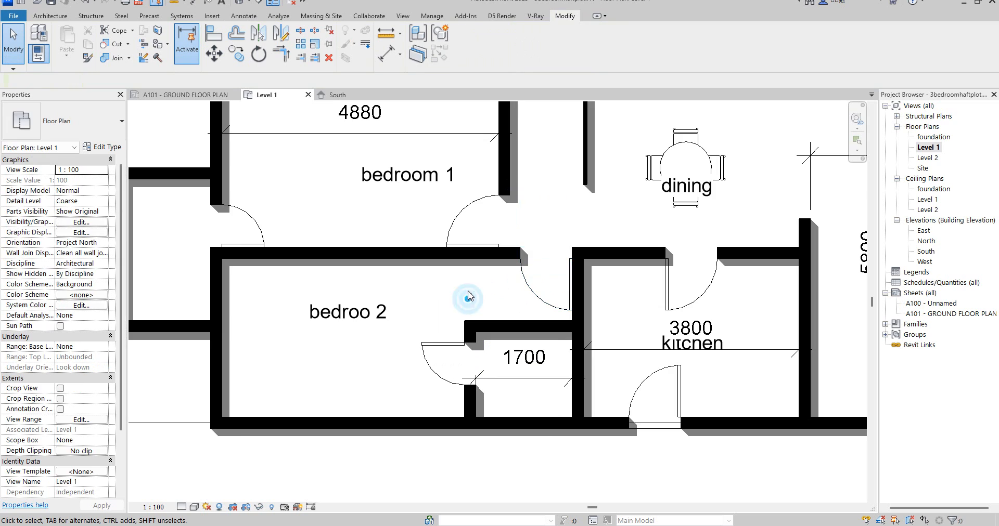
Flip the facing of bedroom 2's compartment door so that it swings into the compartment.
scroll(468, 297, "down", 4)
scroll(448, 312, "up", 2)
scroll(424, 323, "down", 3)
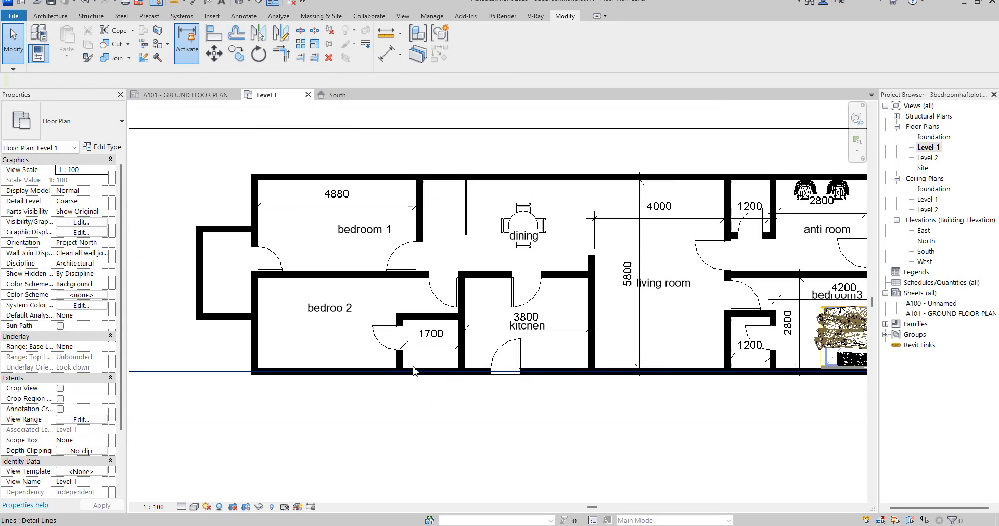
scroll(413, 370, "up", 2)
left_click(380, 341)
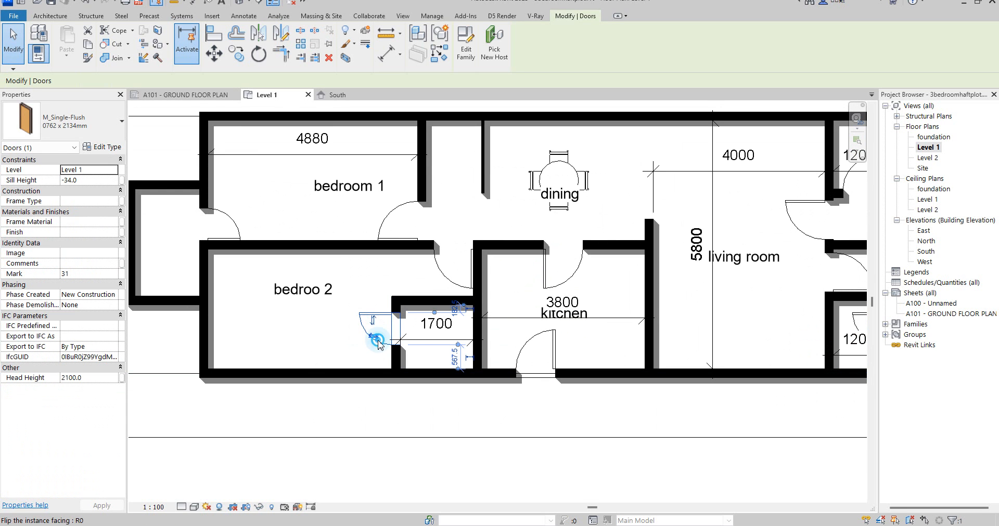
left_click(377, 340)
Align the north edge of bedroom 2's compartment door with the inner face of the compartment's north wall.
key("a")
key("l")
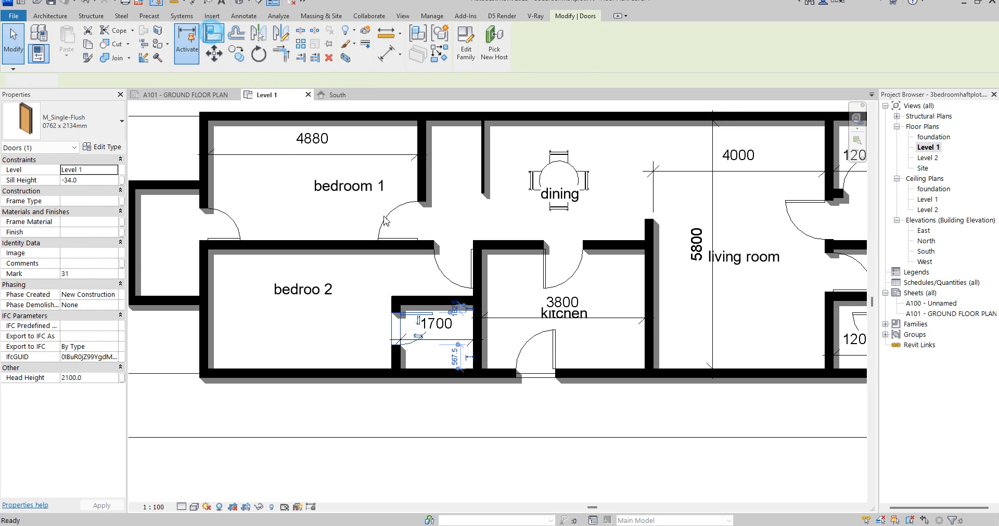
scroll(416, 307, "up", 2)
left_click(425, 314)
left_click(427, 326)
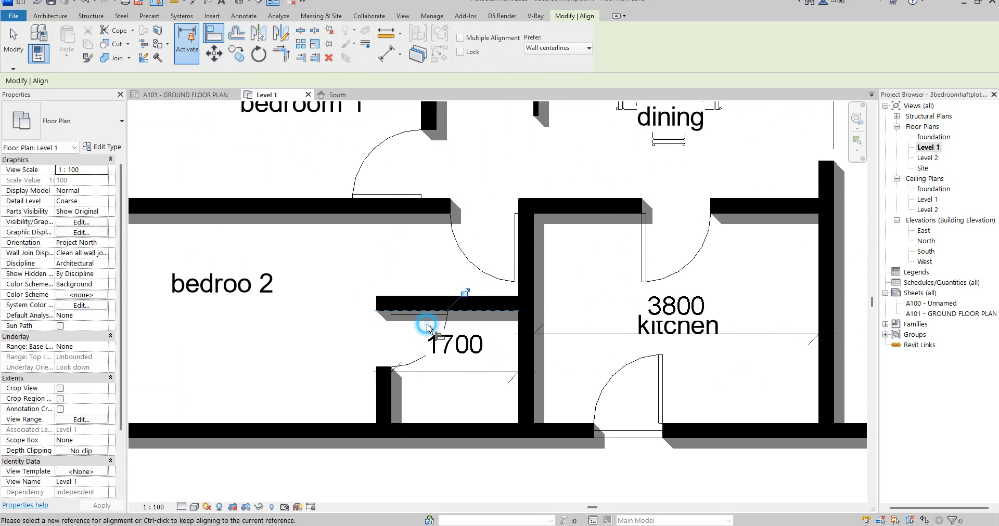
scroll(428, 326, "down", 3)
key("Escape")
Align bedroom 3's entrance door with the south face of the room's north wall, and the compartment's north wall with the door's south edge.
scroll(365, 317, "down", 3)
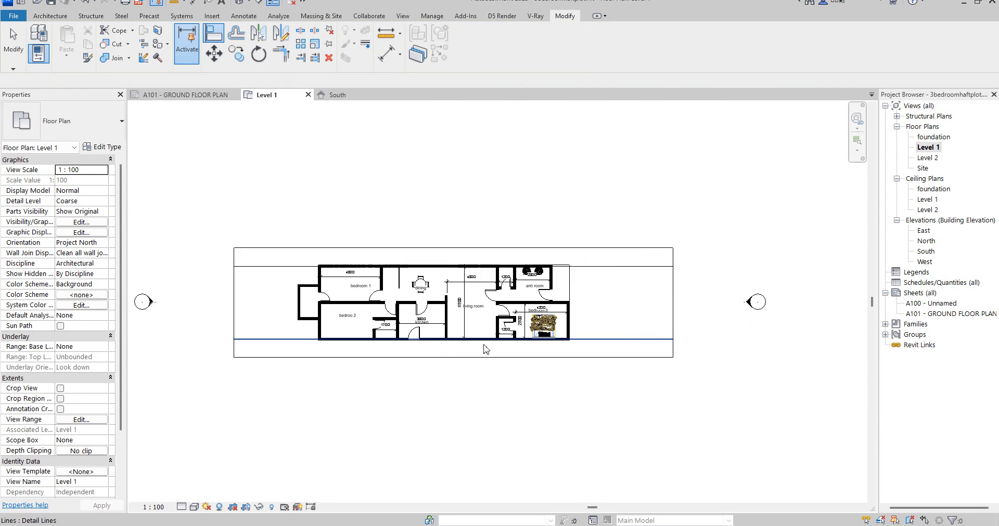
scroll(578, 339, "up", 6)
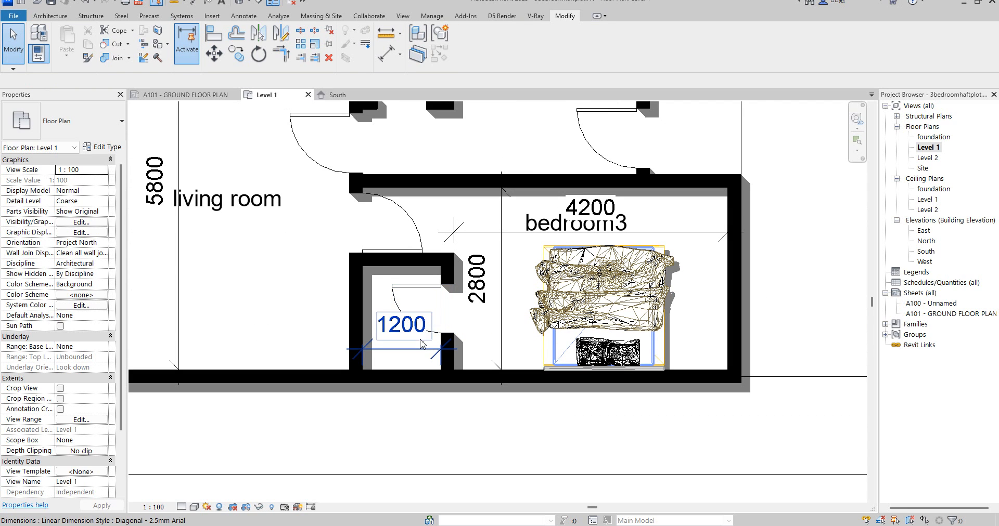
left_click(214, 33)
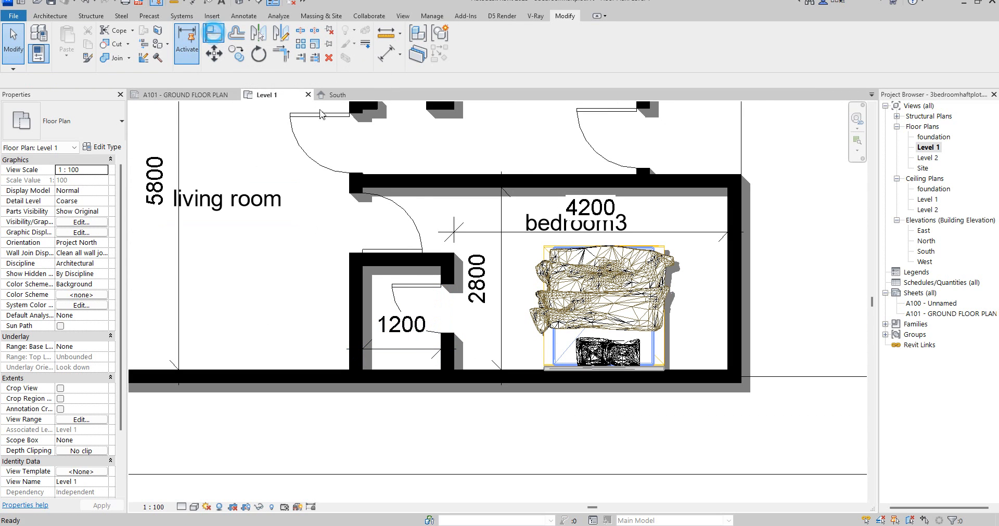
left_click(403, 190)
left_click(391, 197)
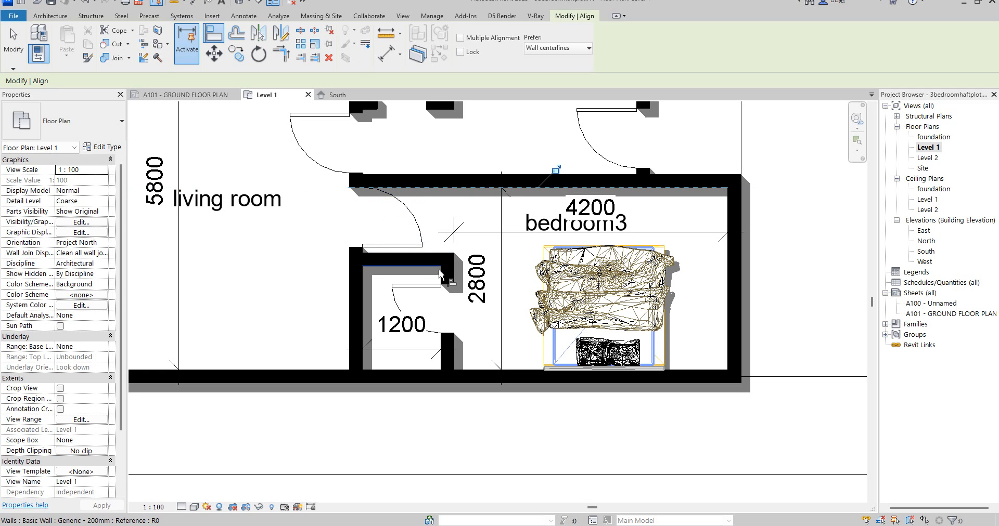
left_click(414, 248)
left_click(414, 255)
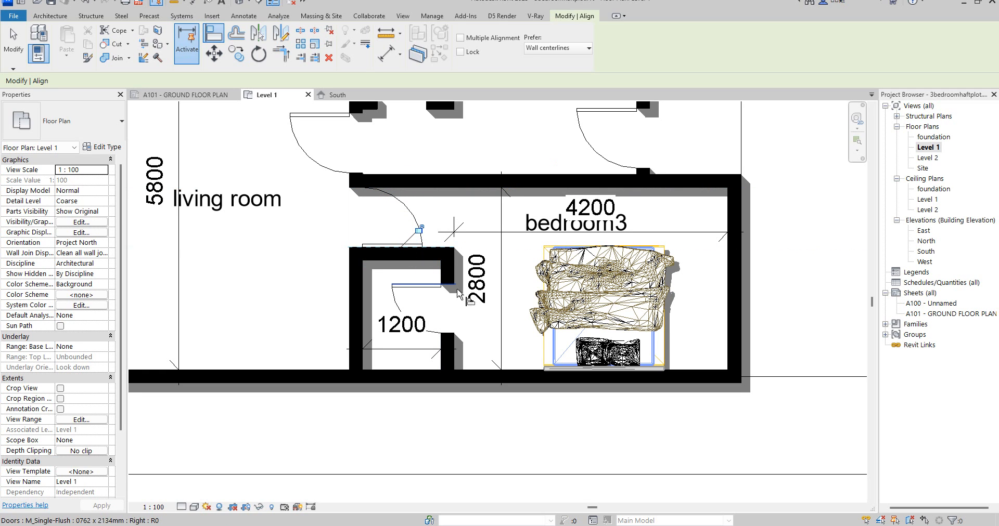
Align the east edge of the door in the compartment beside the anti room with the inner face of its east wall.
scroll(441, 328, "up", 2)
scroll(435, 358, "down", 3)
middle_click_drag(436, 357, 415, 328)
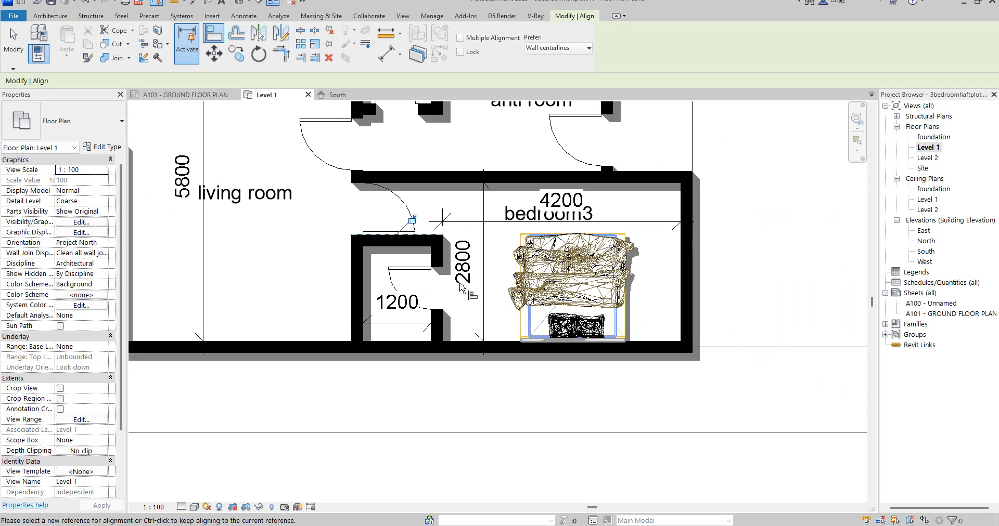
scroll(438, 308, "up", 5)
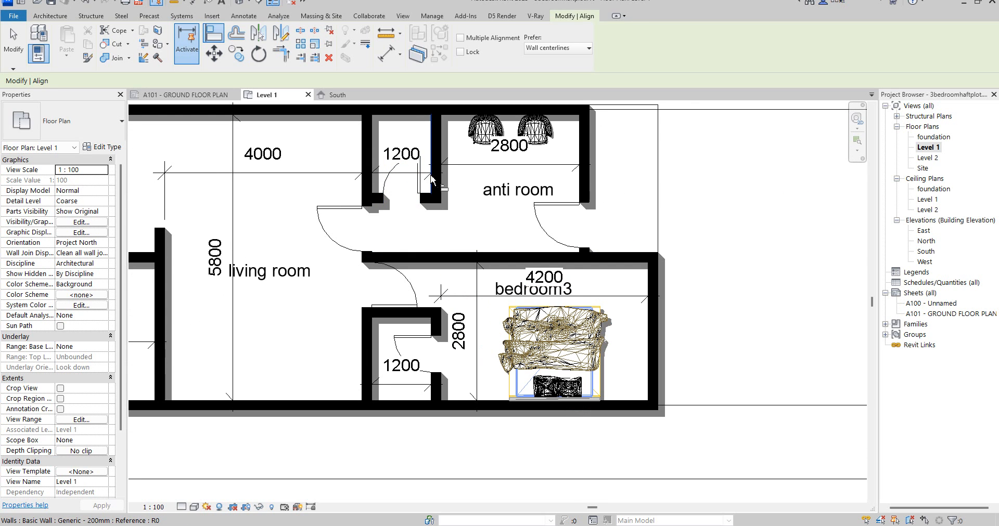
left_click(425, 183)
scroll(468, 234, "down", 5)
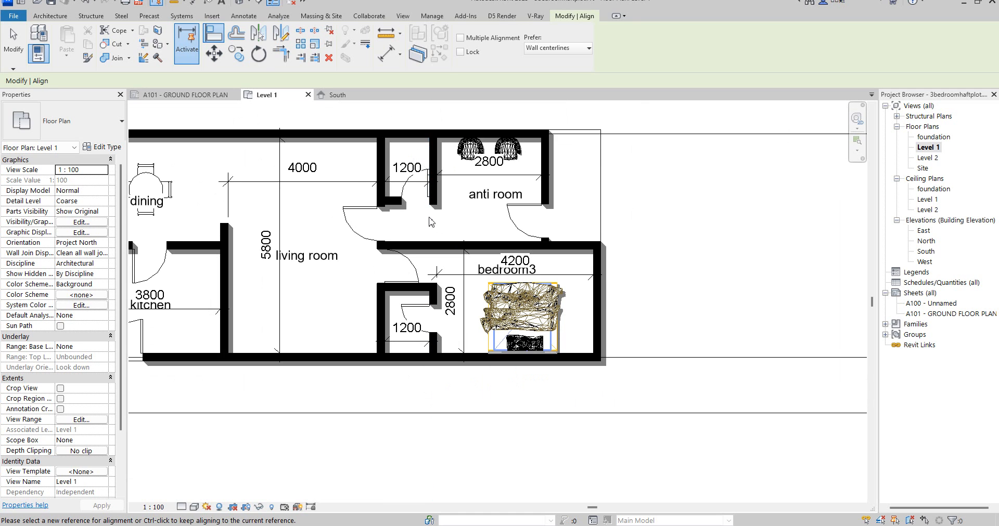
key("Escape")
key("Escape")
scroll(497, 243, "down", 2)
scroll(367, 240, "up", 2)
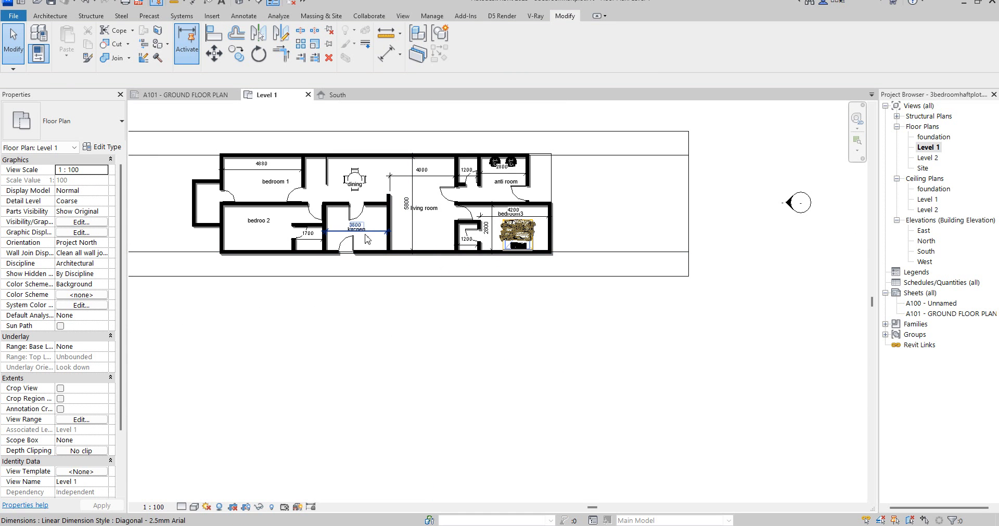
Place the sectional_sofa_6482 component in the middle of the living room beneath its label.
left_click(48, 16)
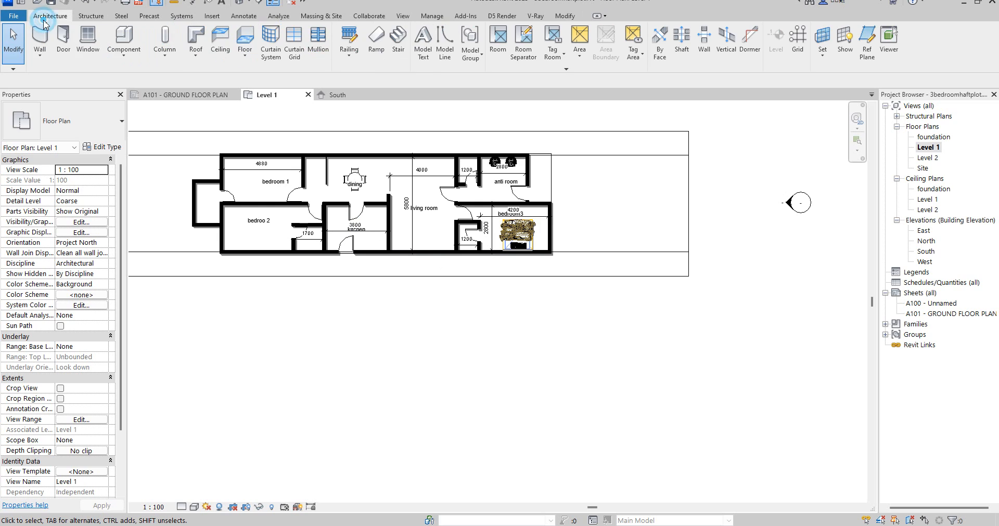
left_click(125, 37)
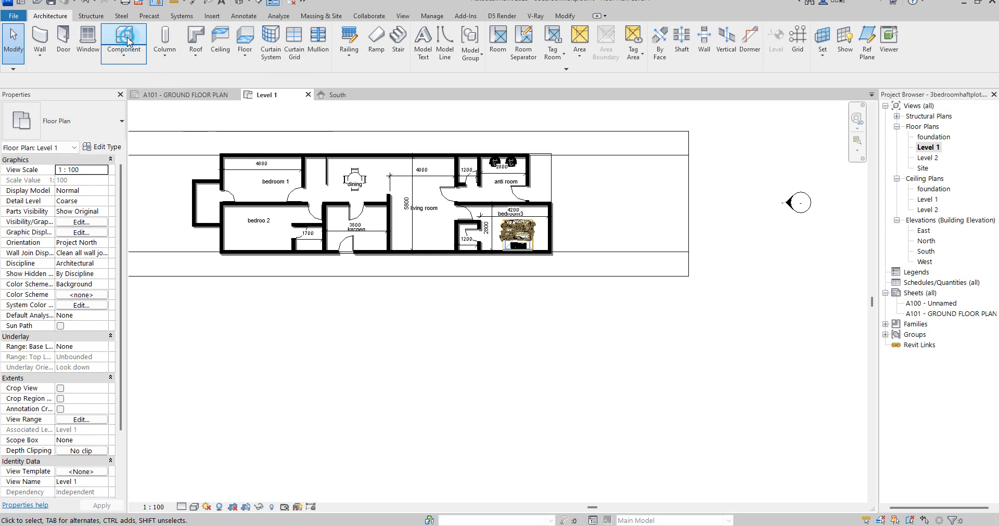
left_click(99, 124)
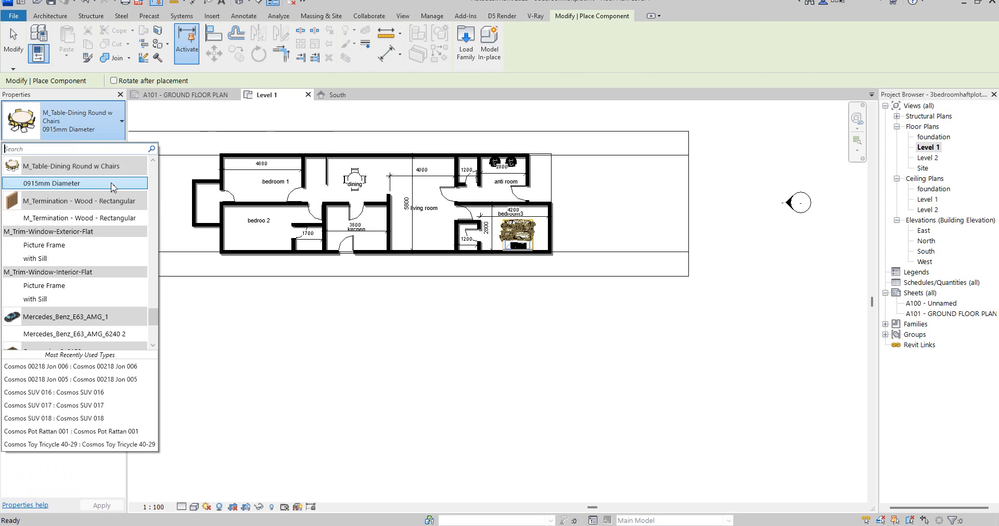
mouse_move(156, 319)
left_mouse_down()
mouse_move(155, 360)
mouse_move(156, 291)
mouse_move(156, 330)
left_mouse_up()
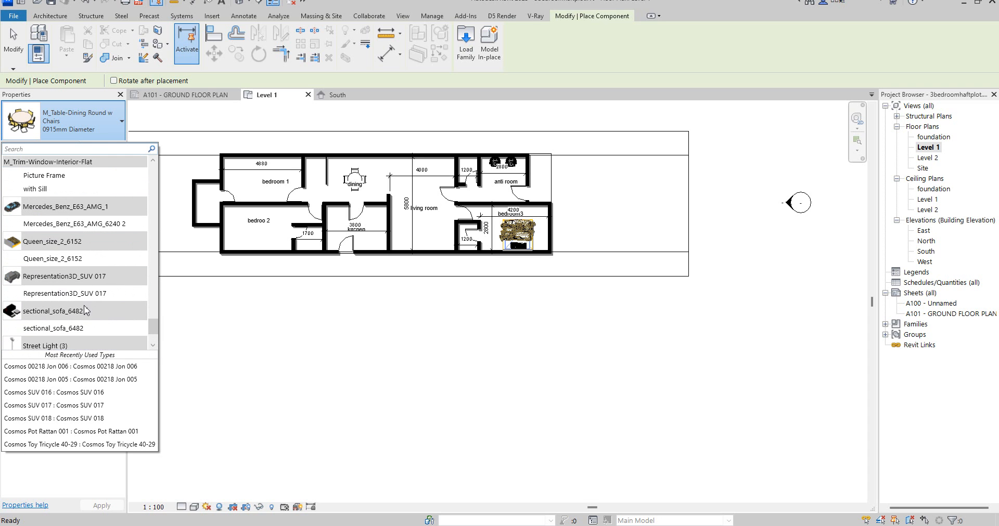
left_click(86, 328)
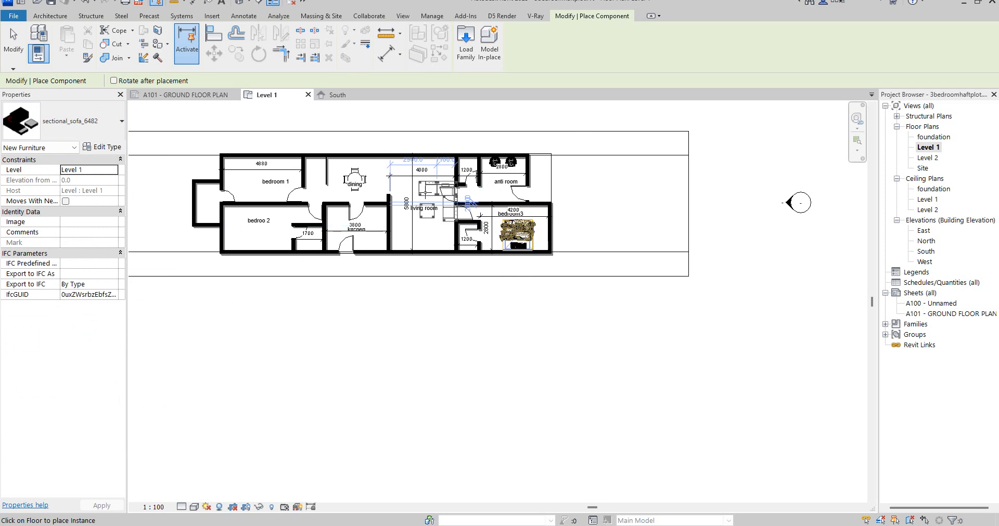
scroll(420, 222, "up", 3)
scroll(421, 221, "up", 3)
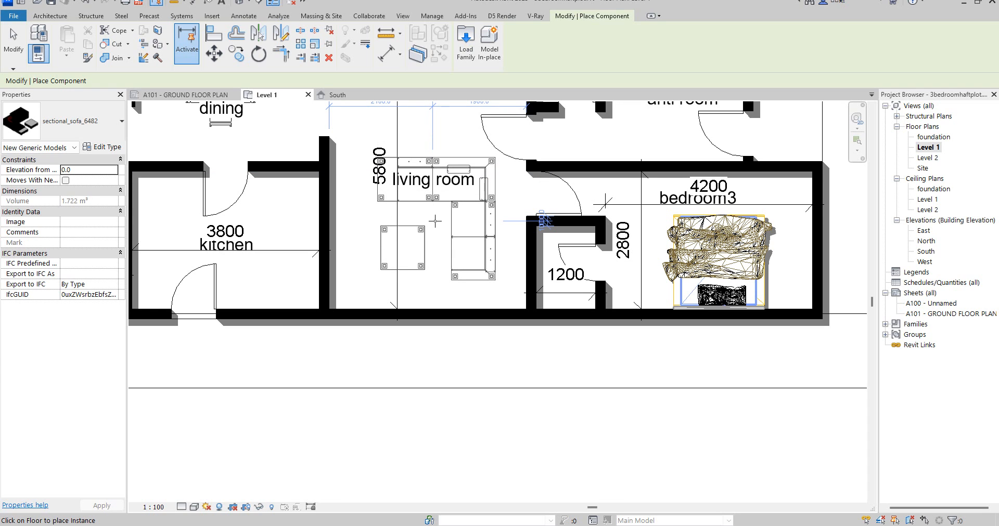
left_click(473, 230)
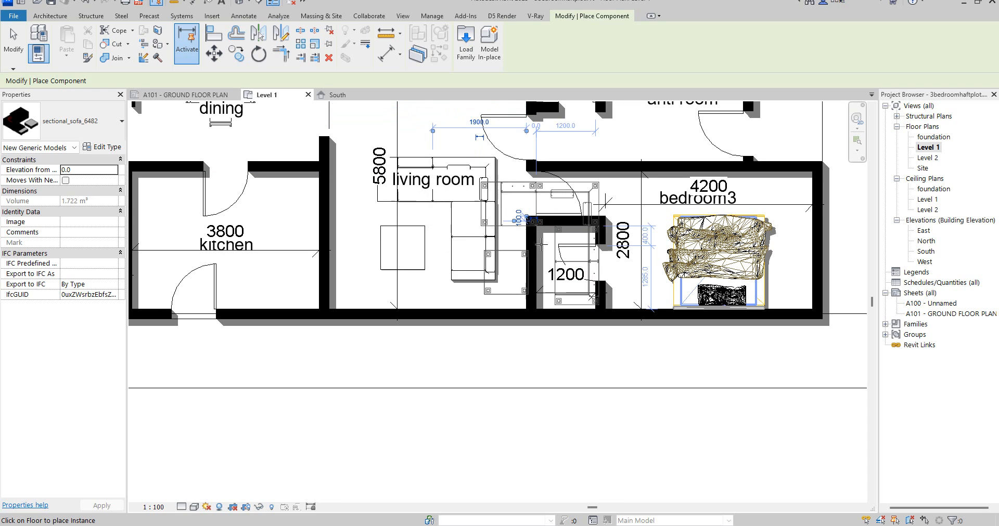
key("Escape")
left_click(491, 227)
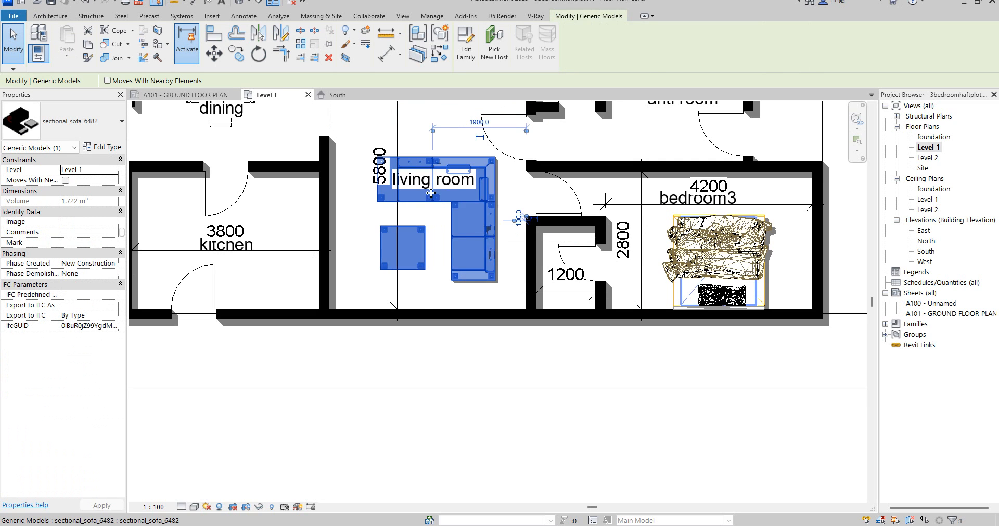
scroll(468, 244, "down", 2)
scroll(428, 188, "up", 2)
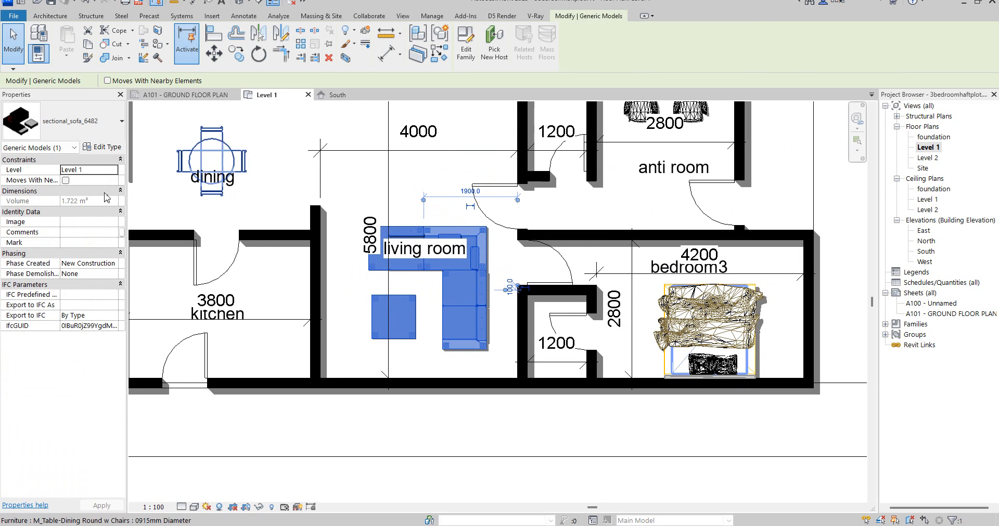
left_click(155, 138)
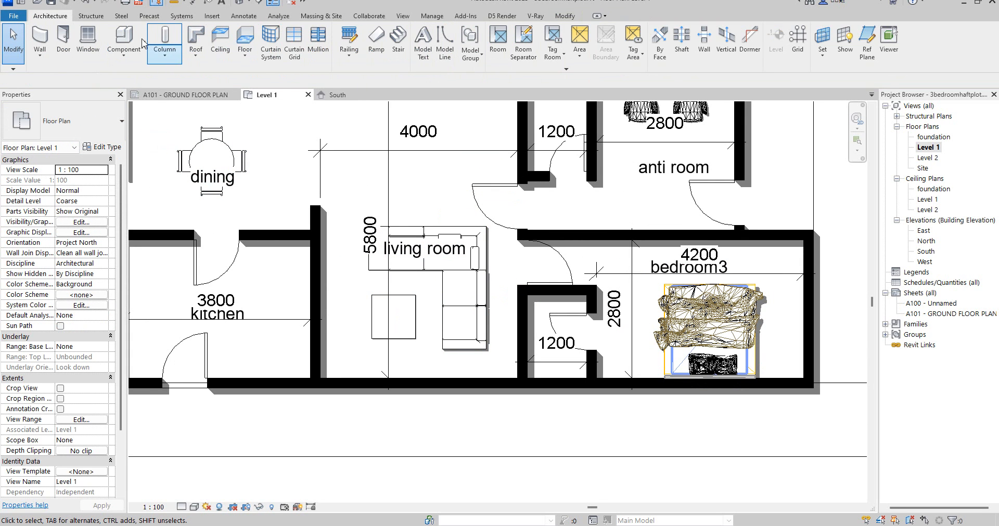
Place two Cosmos Armchair 008 components side by side against the living room's north wall.
left_click(125, 38)
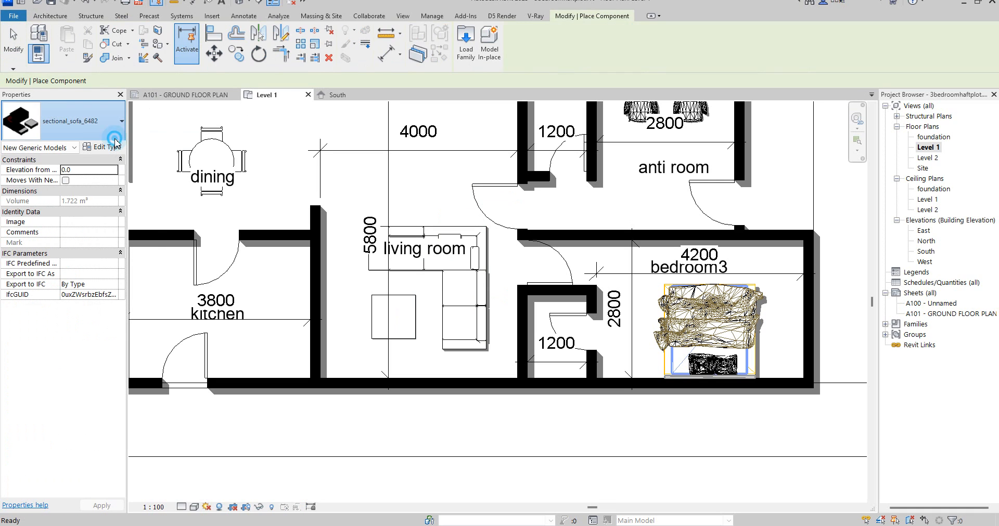
left_click(105, 121)
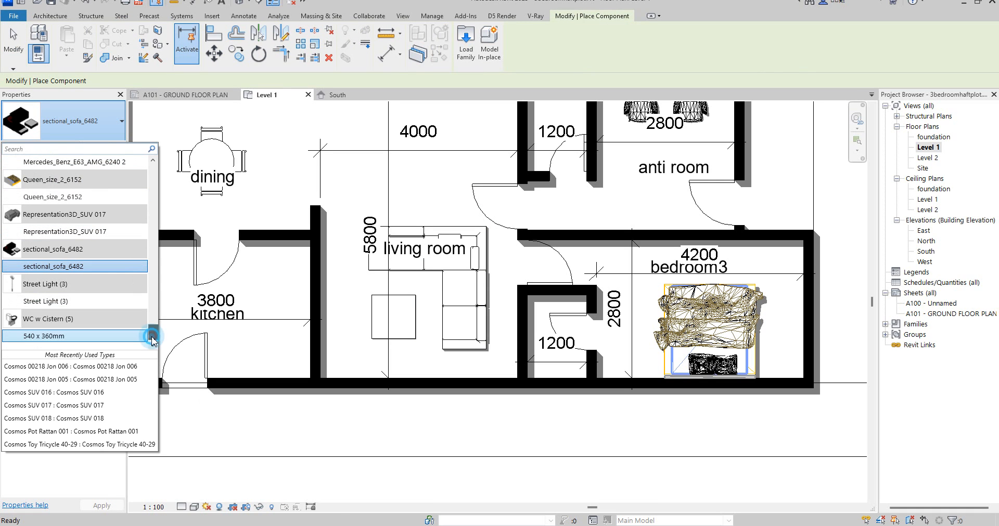
left_click_drag(152, 338, 154, 184)
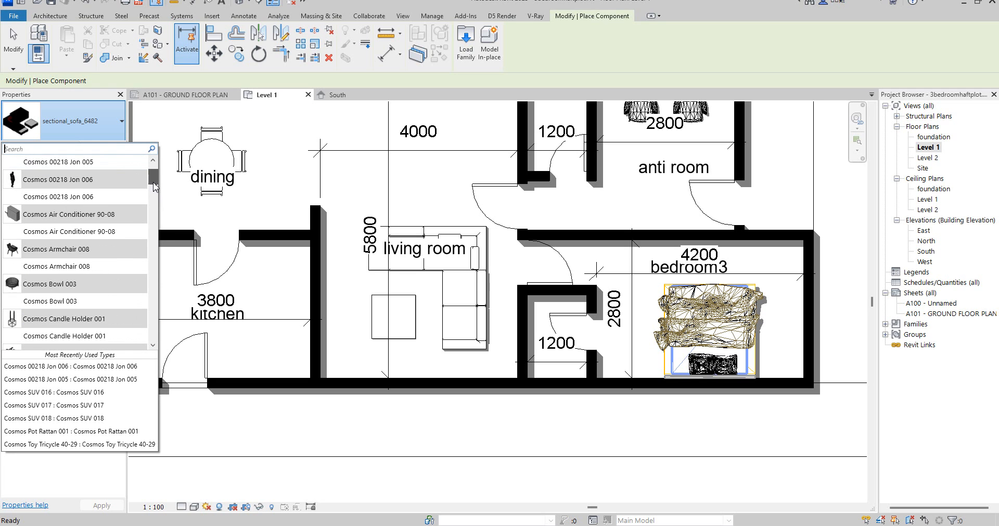
left_click(62, 271)
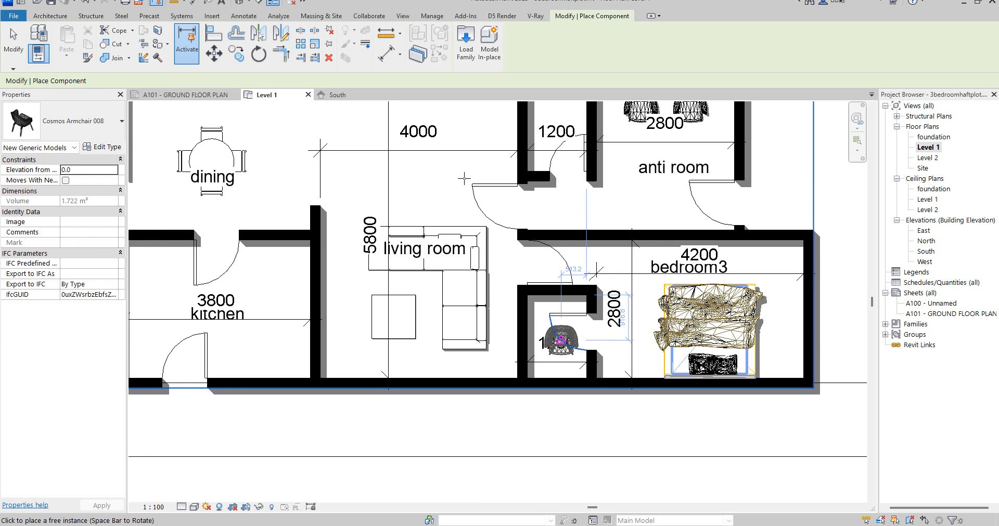
scroll(541, 348, "down", 3)
scroll(498, 227, "up", 1)
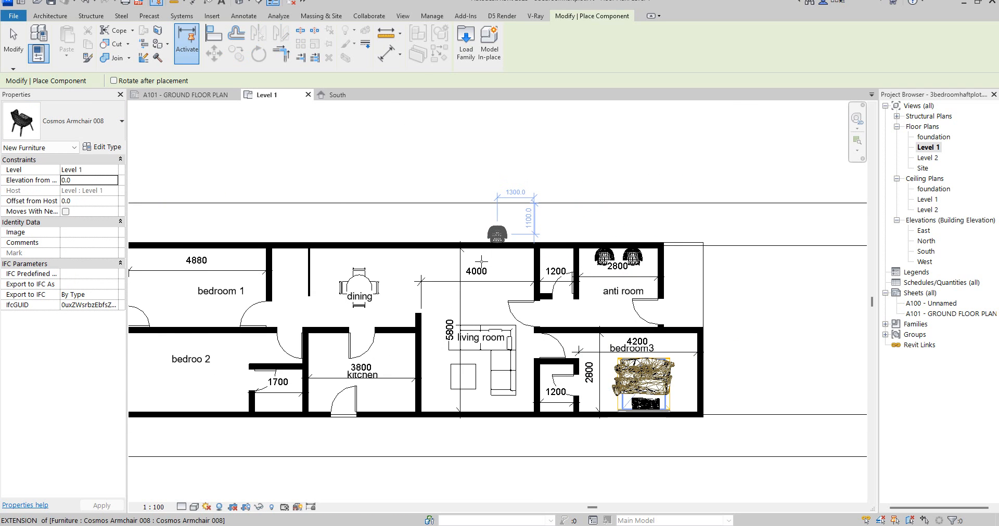
scroll(484, 257, "up", 5)
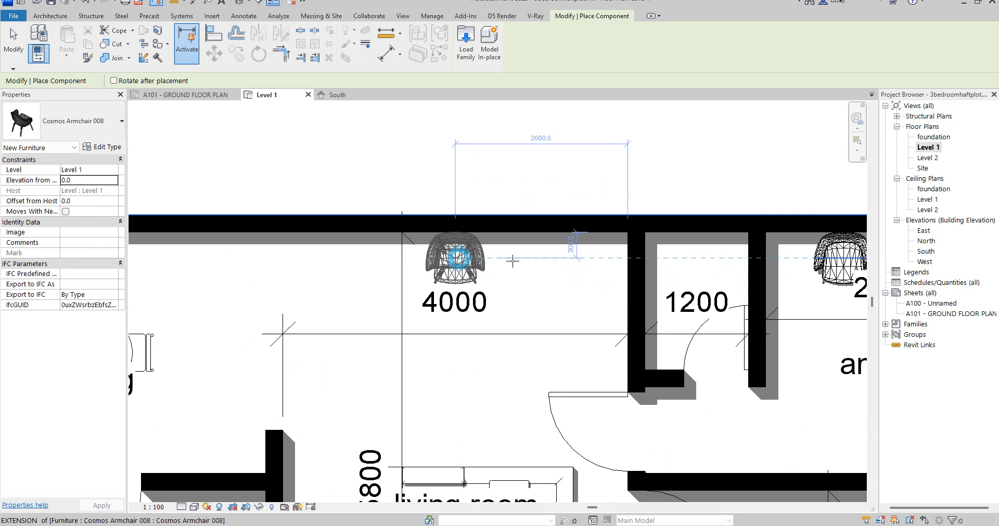
left_click(513, 261)
Place a third Cosmos Armchair 008, rotated to face west, against the living room's east wall just north of the door.
left_click(584, 319)
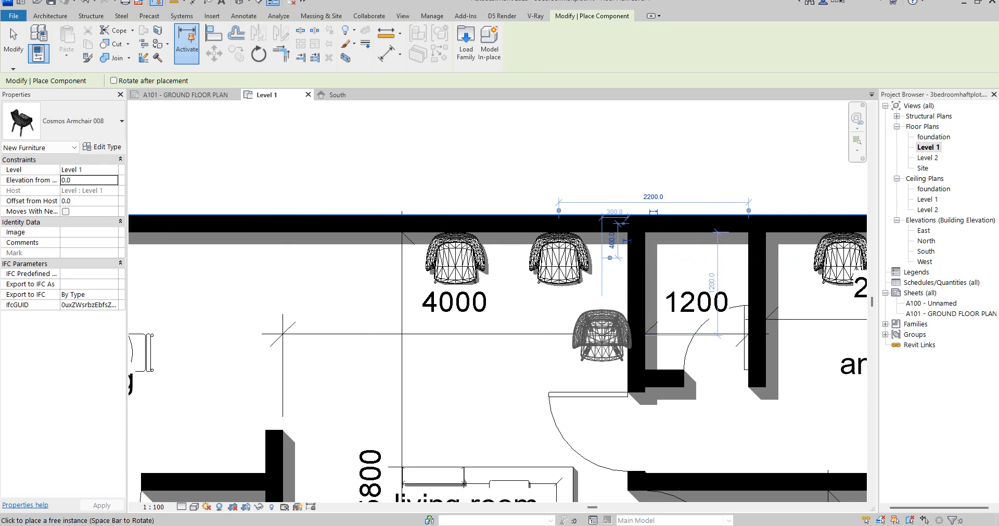
key("space")
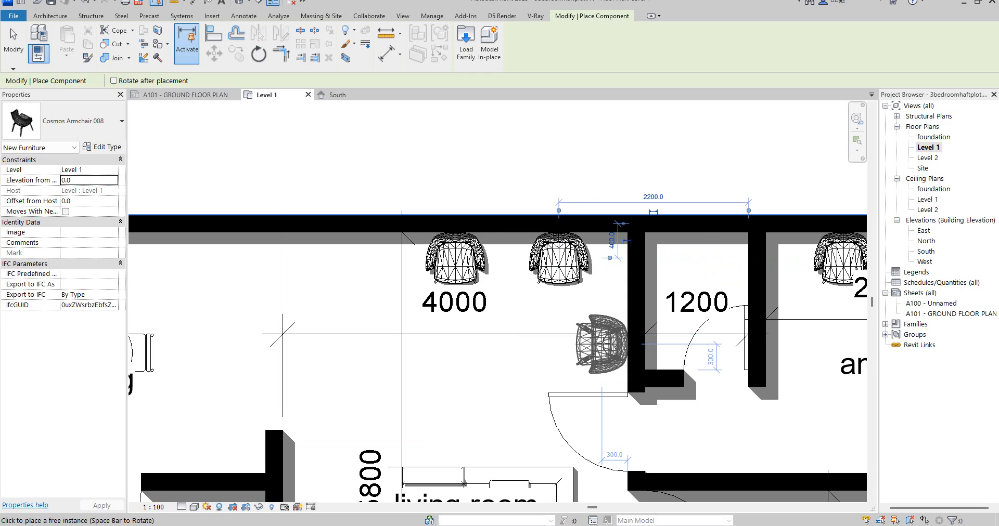
left_click(602, 343)
key("Escape")
key("Escape")
scroll(587, 242, "down", 3)
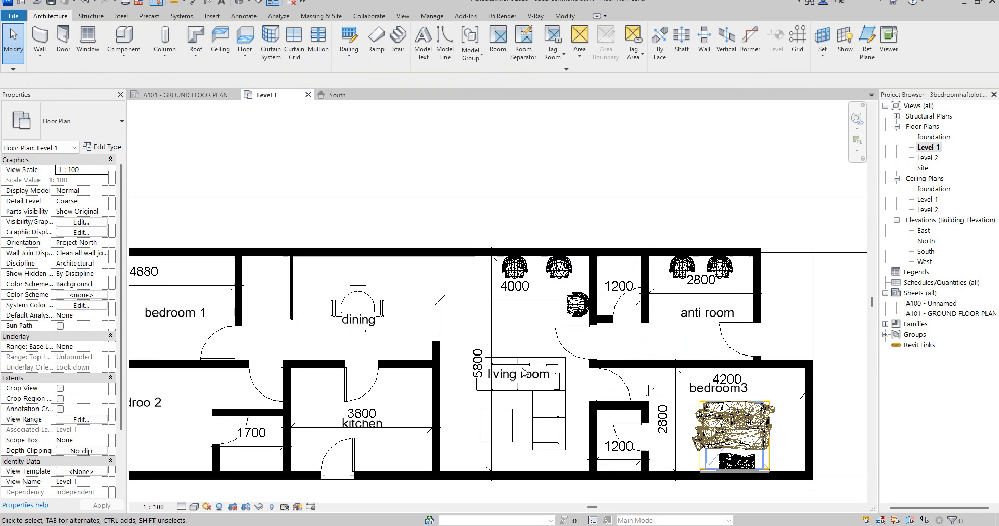
Draw a vertical <Demolished> detail line from the east corner of the kitchen–living room wall's north end up to the north exterior wall.
scroll(447, 359, "up", 2)
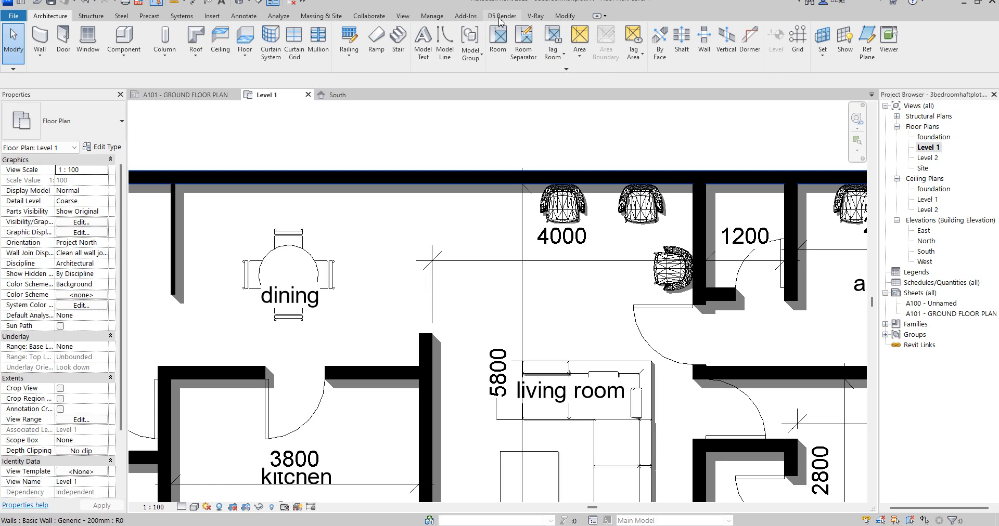
left_click(257, 17)
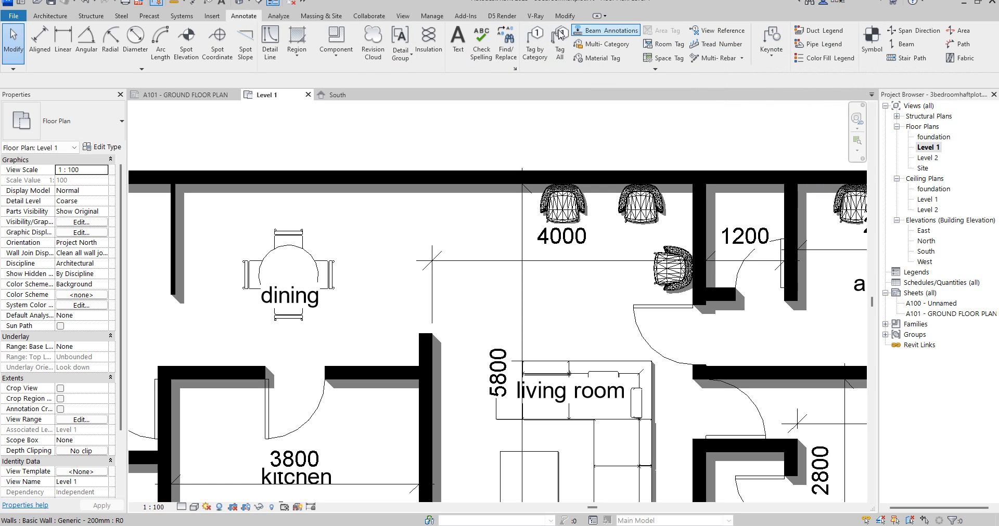
left_click(270, 41)
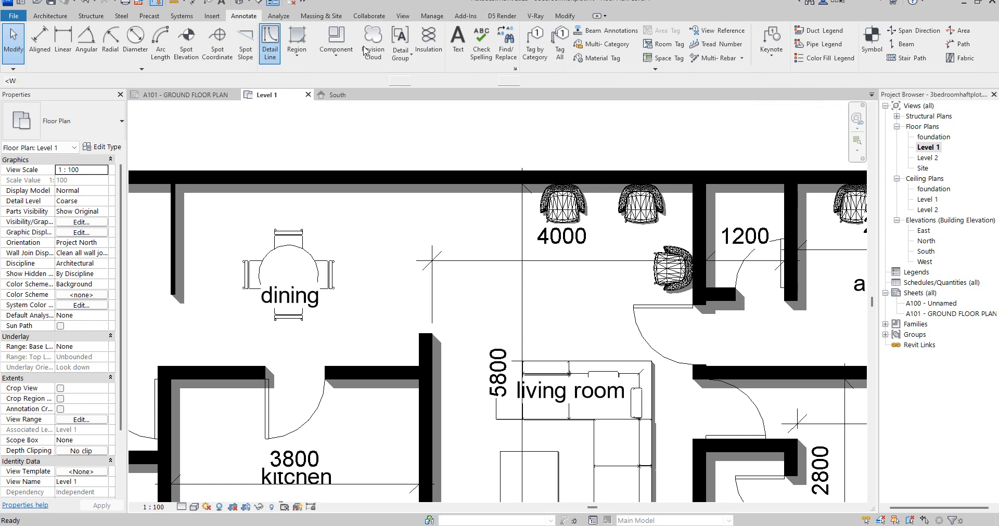
left_click(590, 52)
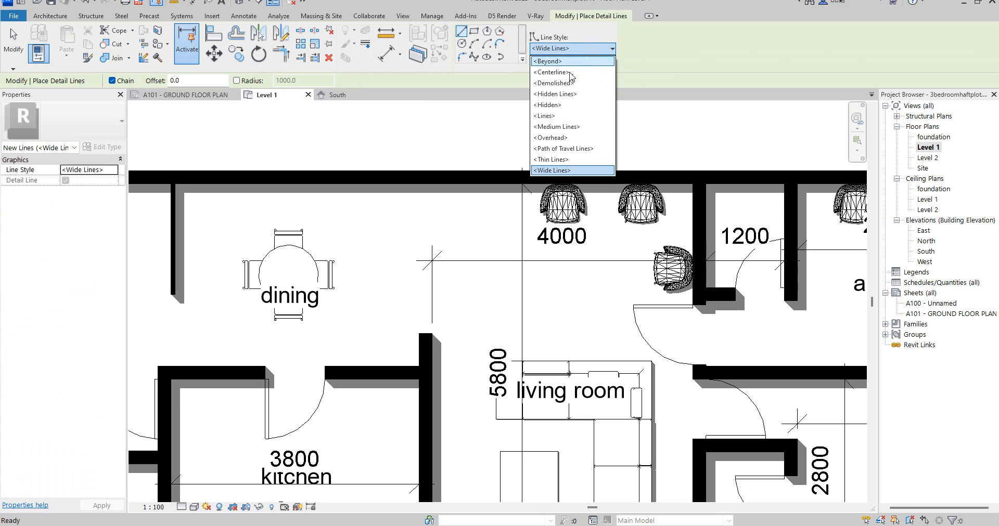
left_click(567, 87)
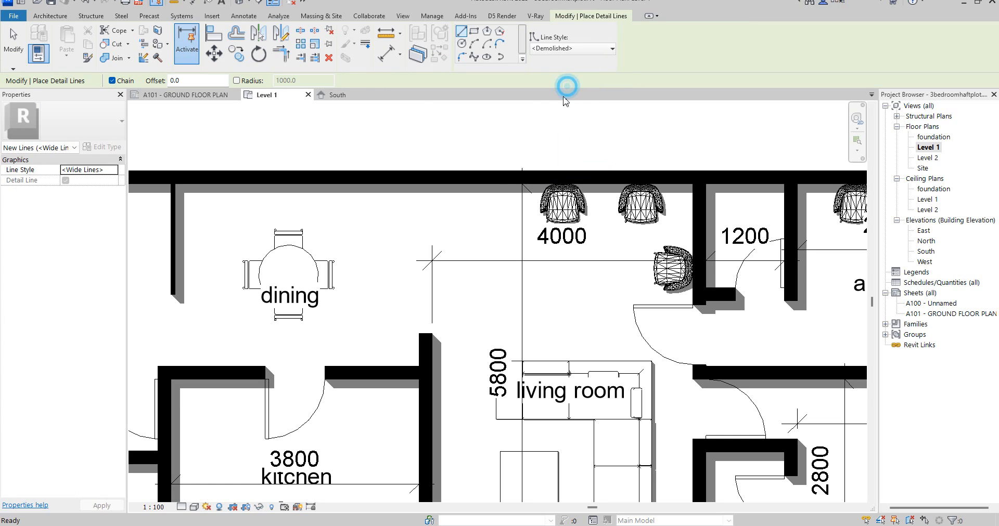
left_click(432, 333)
left_click(432, 185)
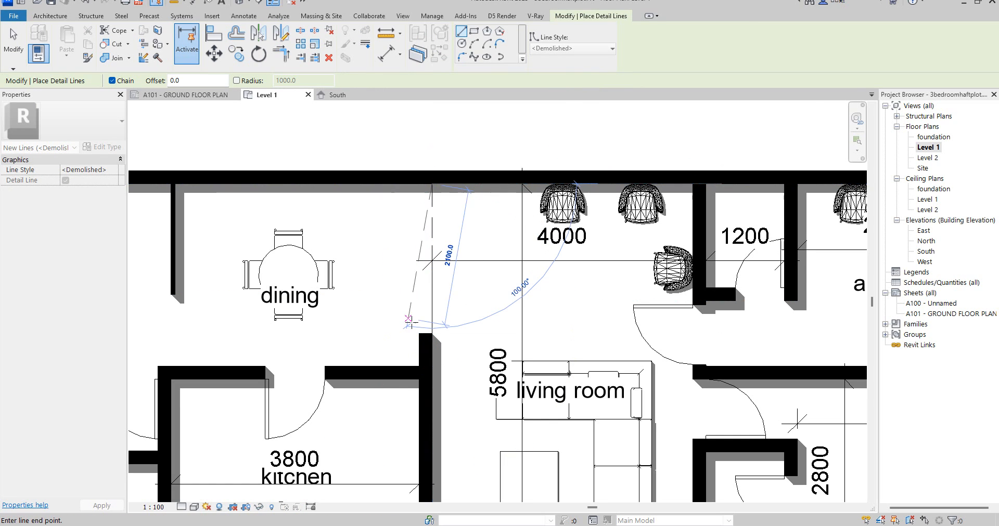
key("Escape")
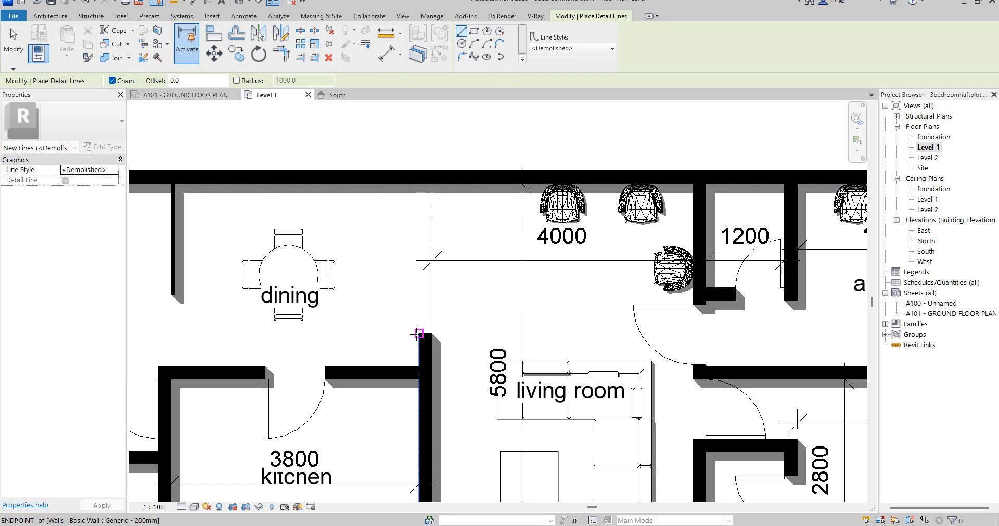
Draw a parallel detail line about 2300 mm long from the west corner of the same wall end to the north wall.
left_click(419, 333)
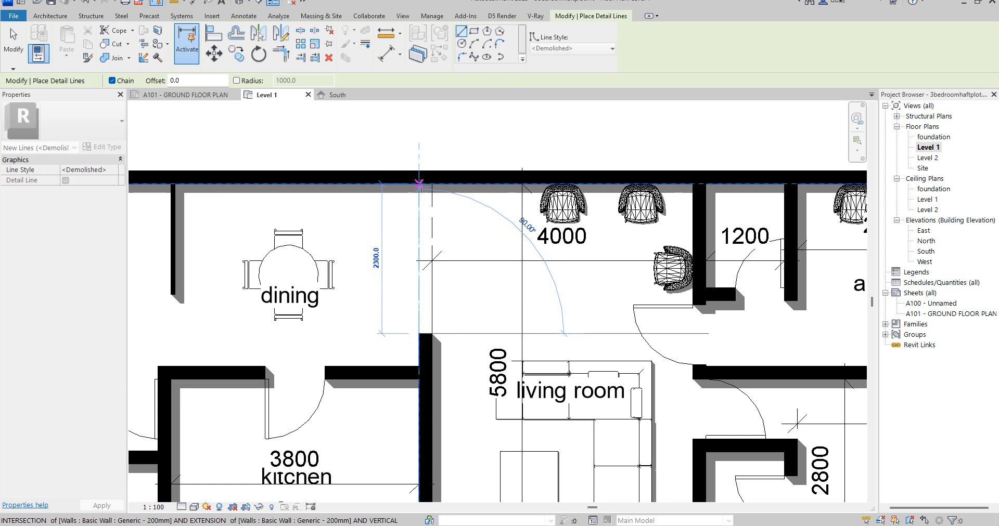
left_click(419, 190)
key("Escape")
Draw a <Demolished> detail line about 1100 mm long from the east corner of the dining partition's south end to the kitchen's north wall.
scroll(472, 236, "down", 3)
scroll(261, 248, "up", 4)
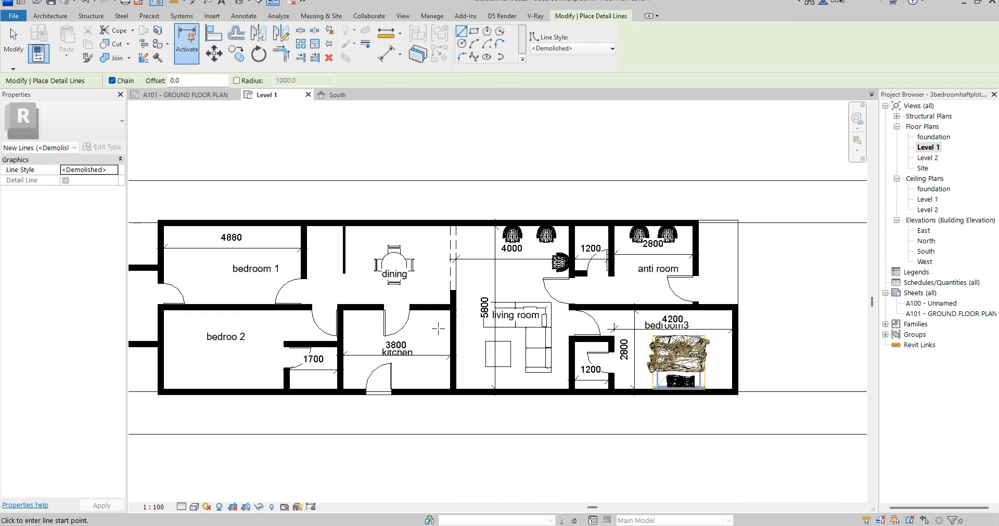
scroll(262, 249, "up", 5)
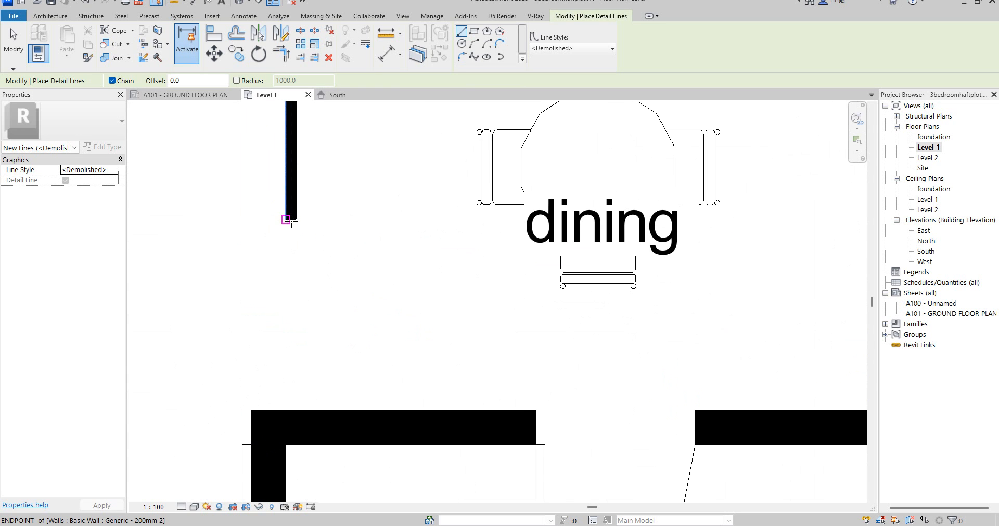
left_click(296, 219)
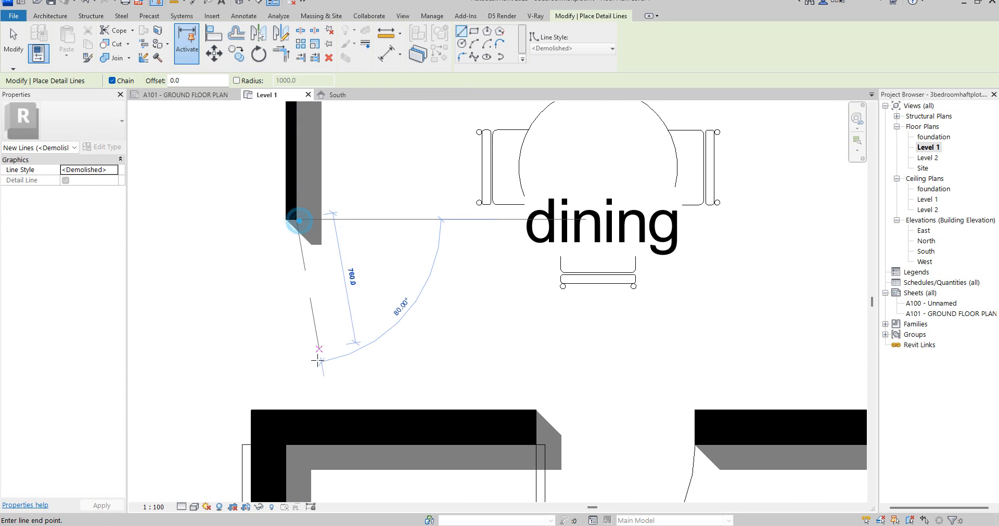
left_click(299, 410)
key("Escape")
key("Escape")
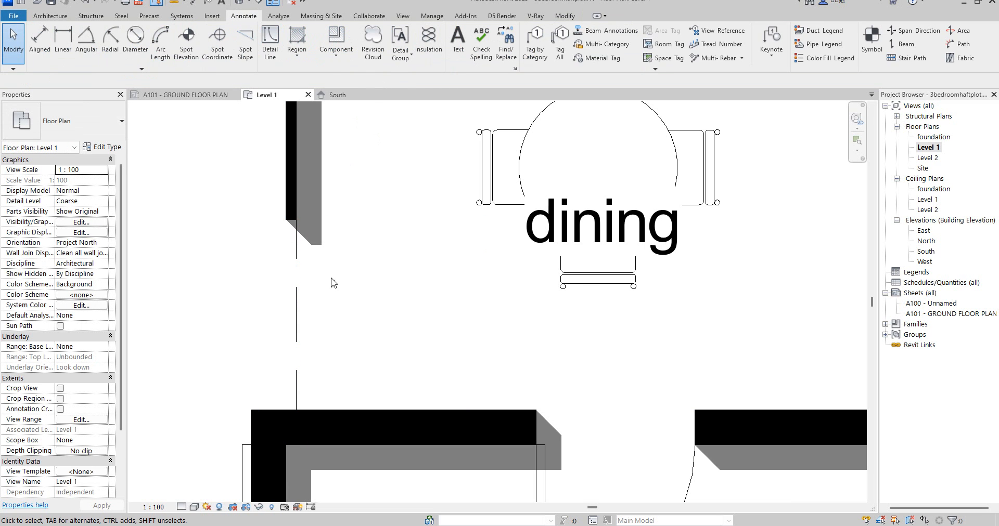
Draw a matching <Demolished> detail line from the west corner of the dining partition's end down to the kitchen's north wall.
left_click(297, 301)
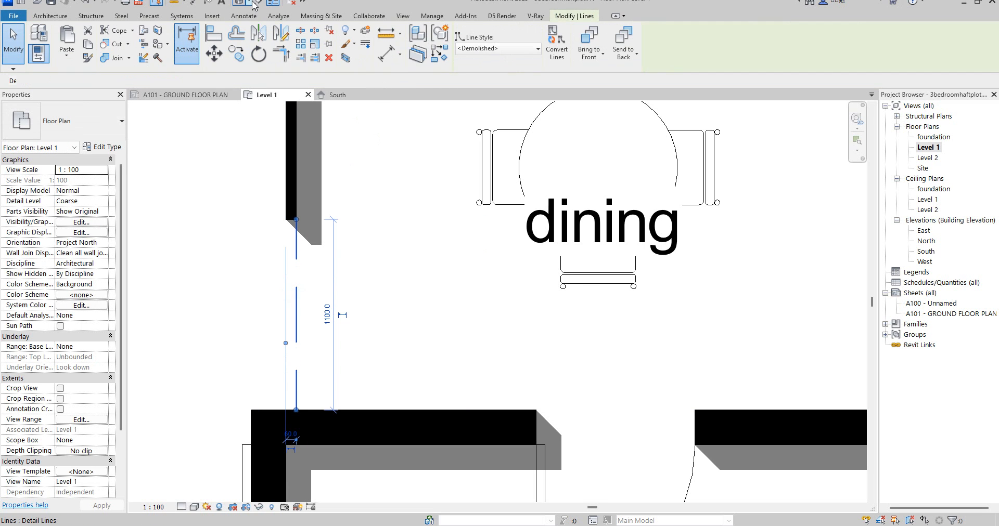
left_click(440, 53)
left_click(285, 220)
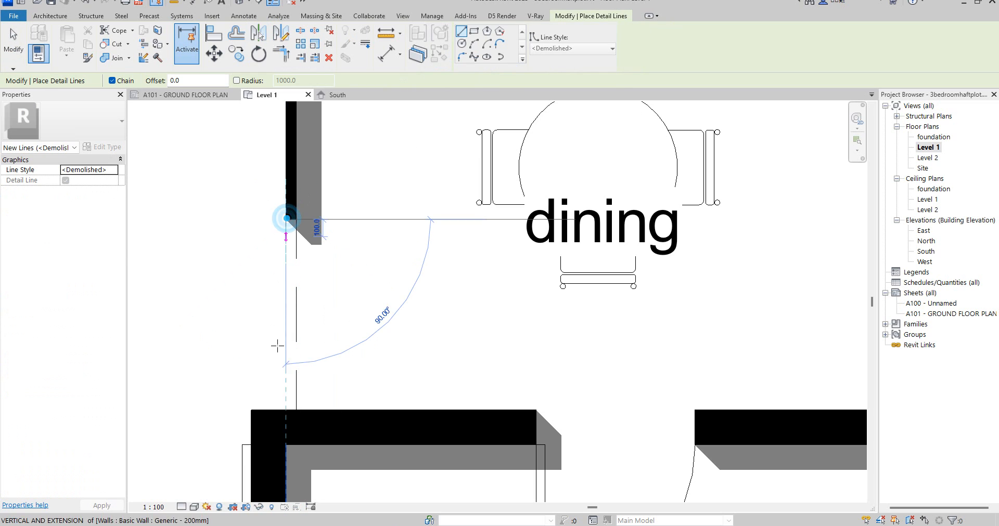
left_click(286, 410)
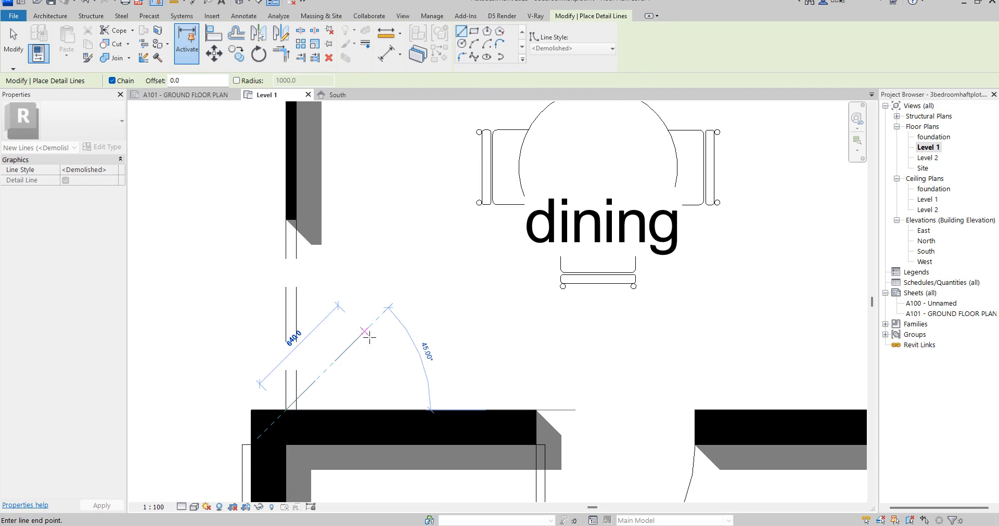
key("Escape")
scroll(451, 330, "down", 5)
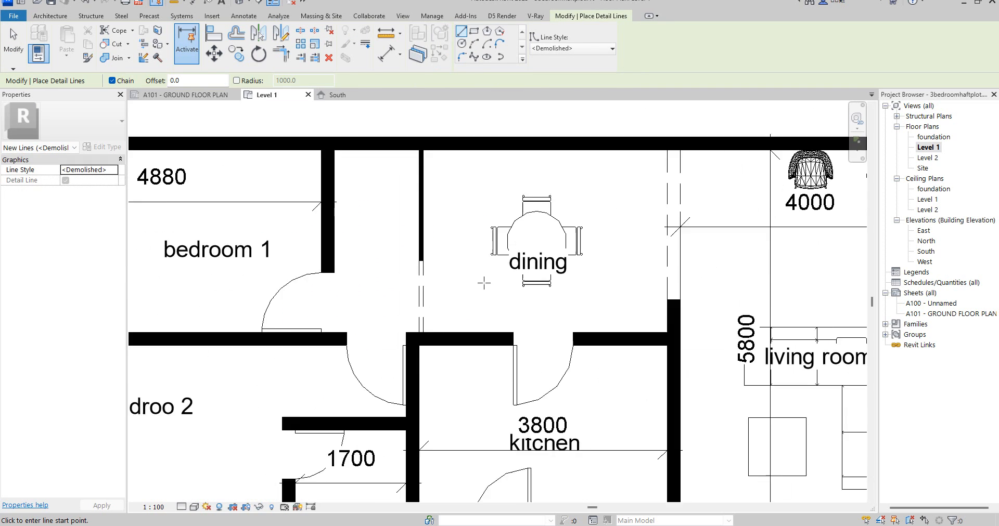
Copy the queen-size bed from bedroom 3 into bedroom 2, with its head against the south exterior wall.
key("Escape")
key("Escape")
key("Escape")
scroll(474, 290, "down", 5)
scroll(479, 413, "up", 3)
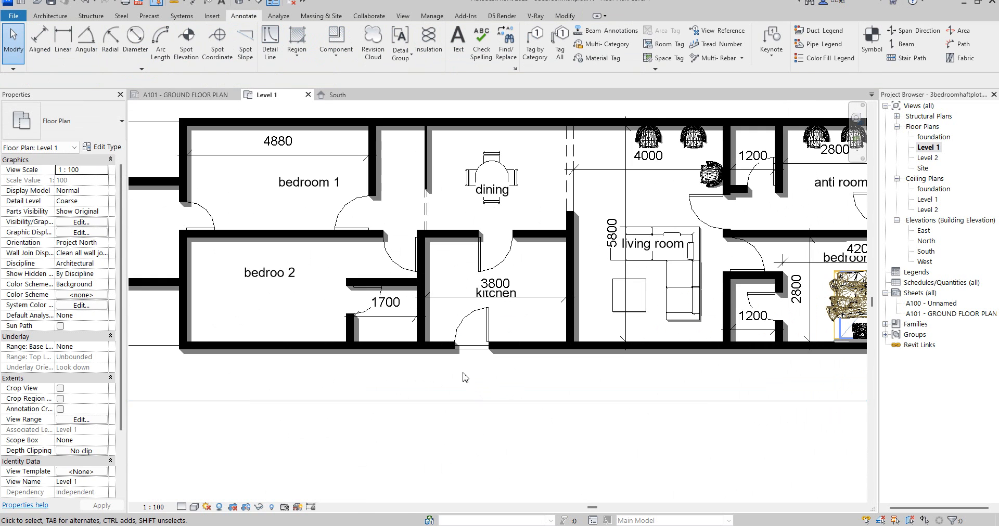
scroll(461, 374, "down", 2)
left_click(727, 317)
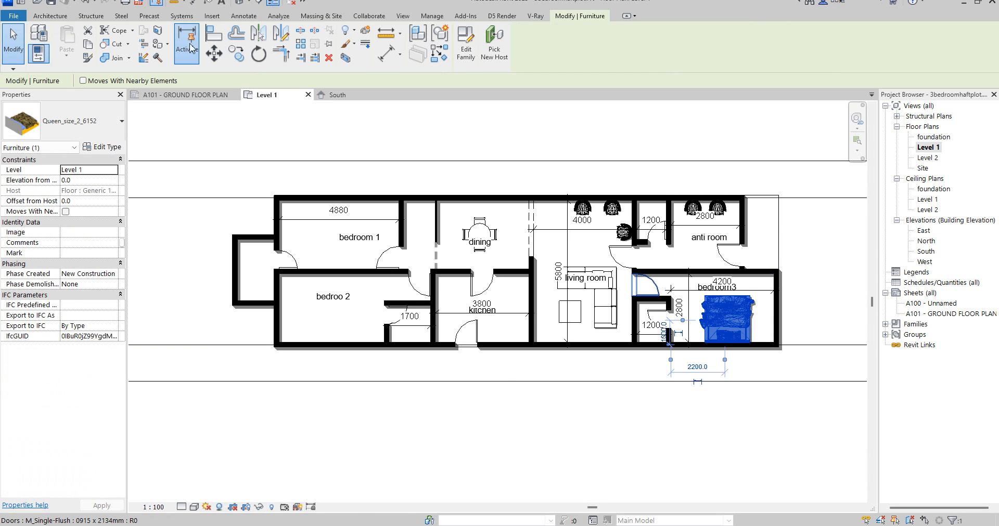
left_click(236, 54)
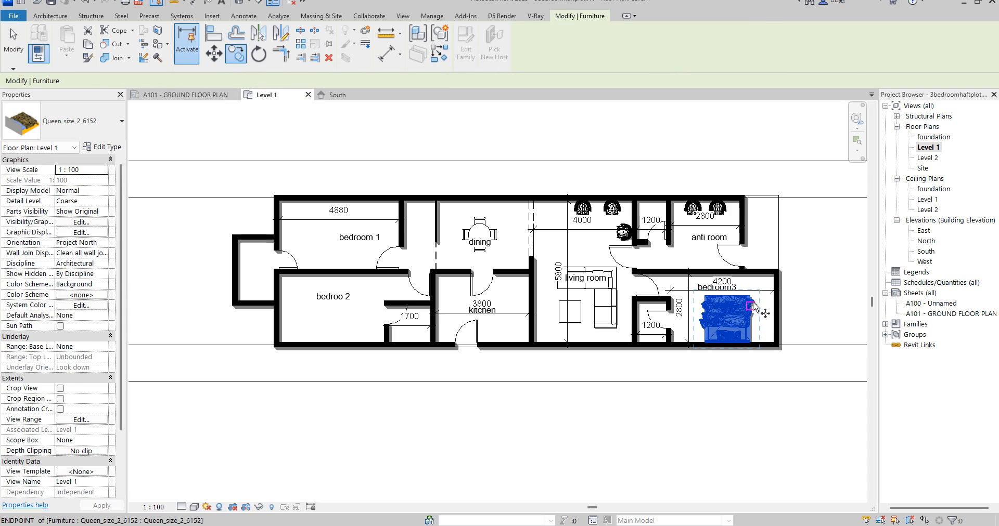
left_click(752, 301)
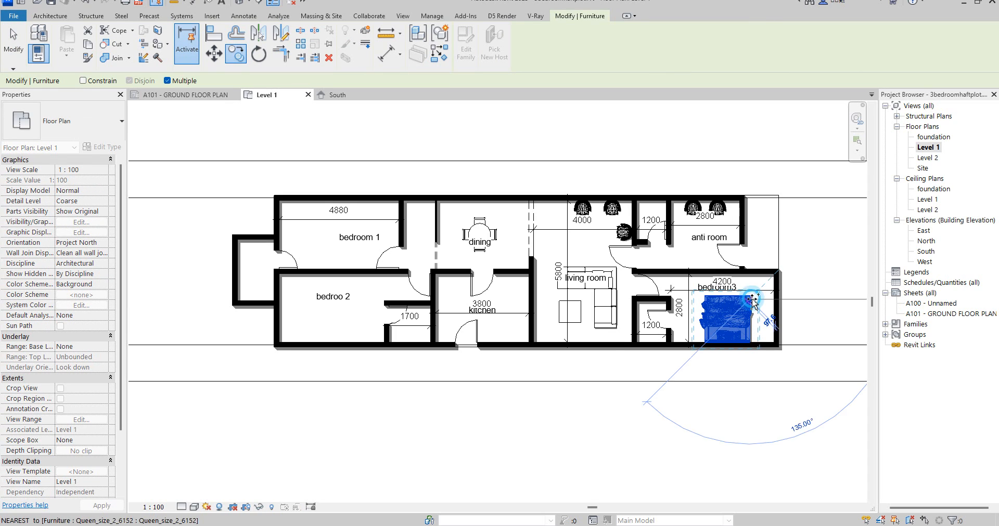
left_click(361, 294)
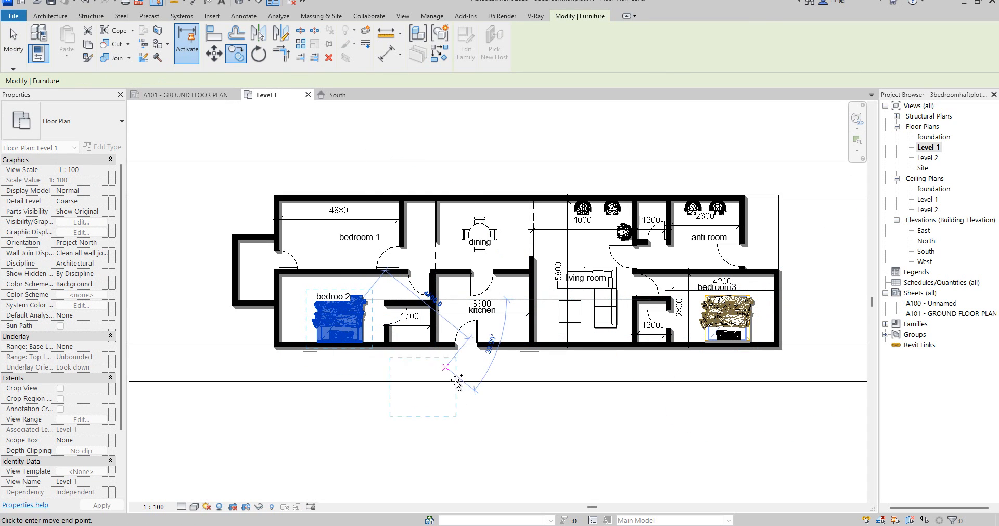
scroll(361, 351, "up", 4)
key("Escape")
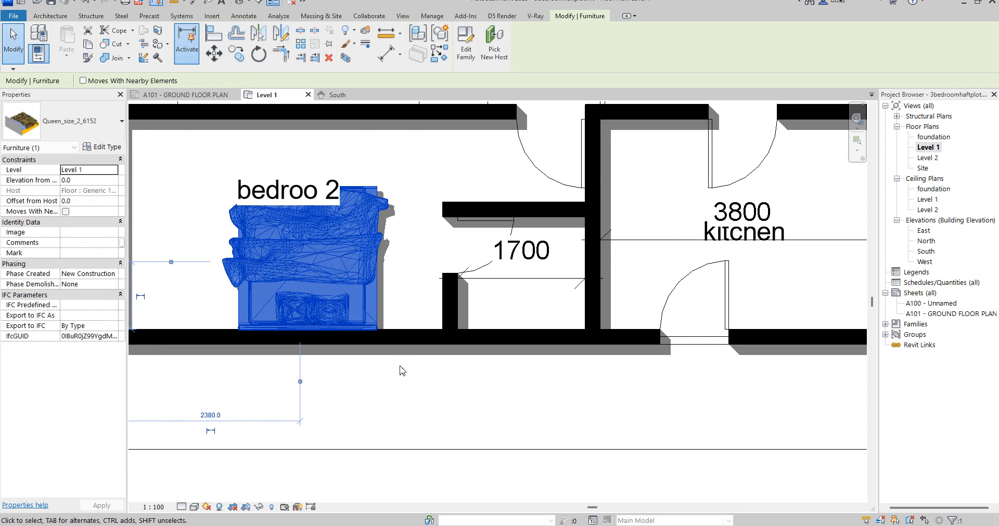
scroll(399, 372, "down", 1)
left_click(390, 395)
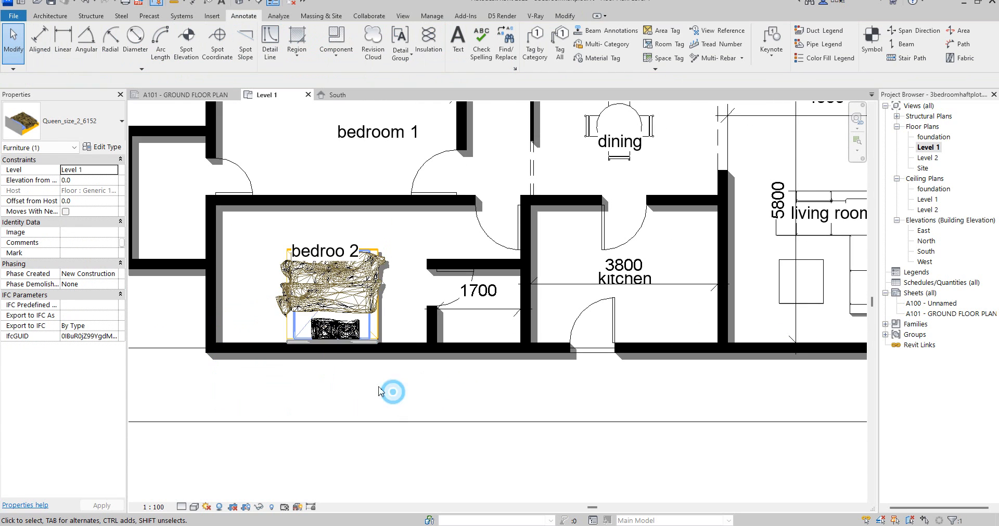
Mirror a copy of the bedroom 2 bed into bedroom 1, using the wall between the two bedrooms as the axis.
scroll(388, 393, "down", 3)
left_click(373, 330)
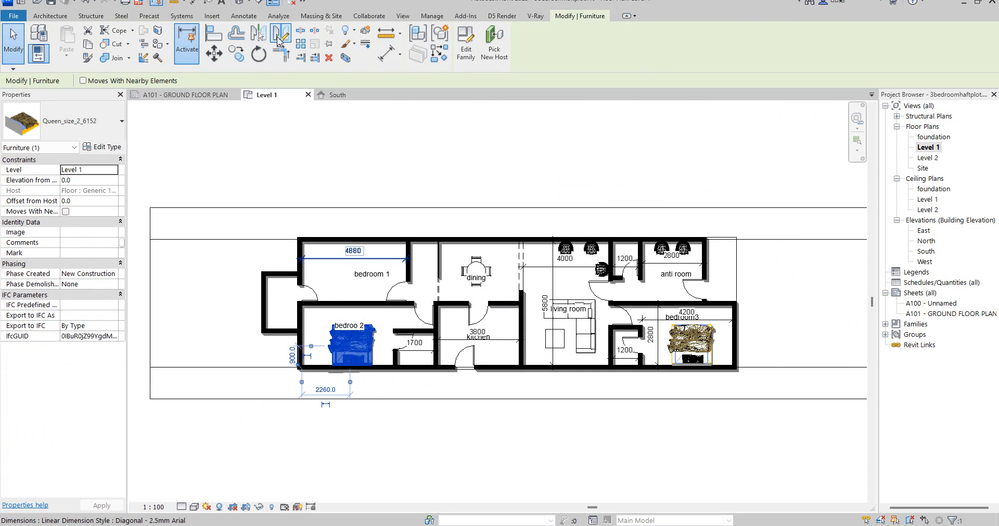
left_click(281, 34)
scroll(354, 306, "up", 2)
scroll(354, 306, "up", 3)
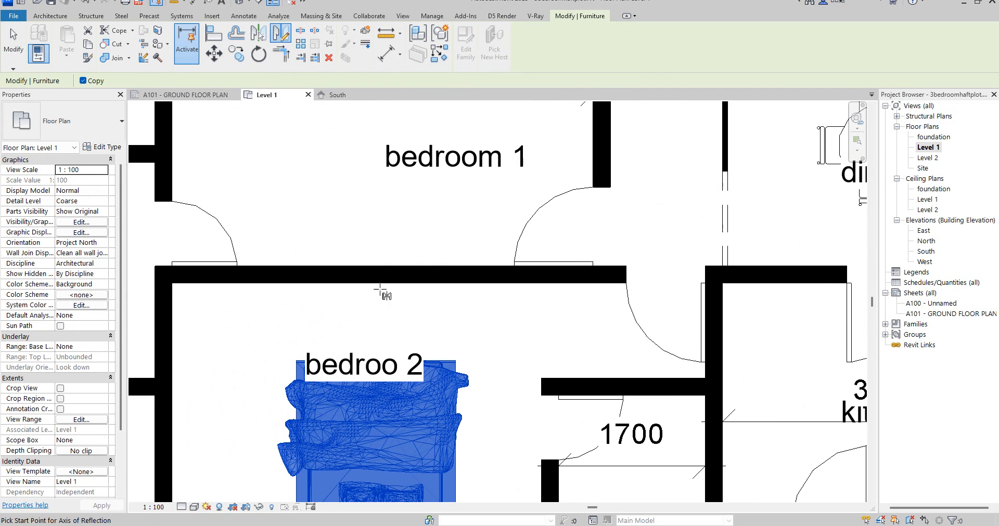
left_click(360, 275)
scroll(361, 275, "down", 5)
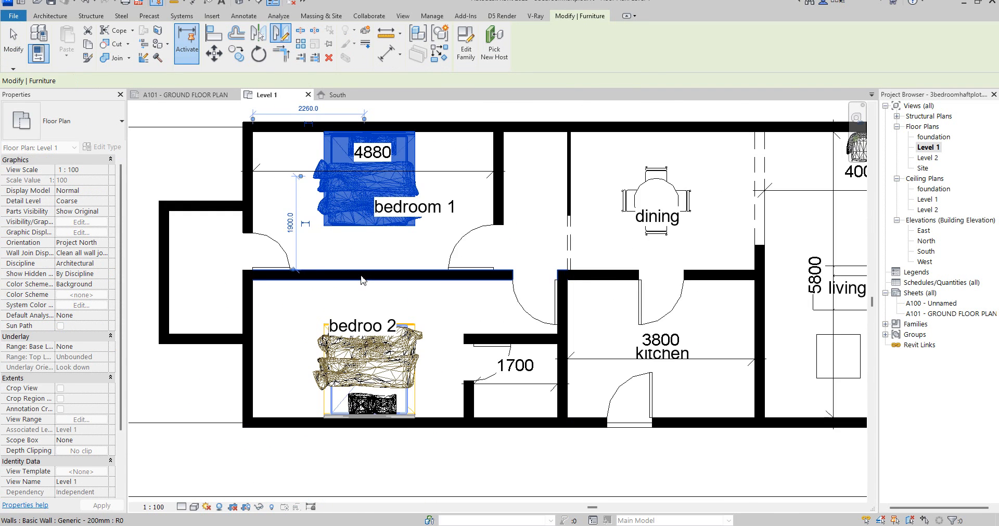
left_click(486, 134)
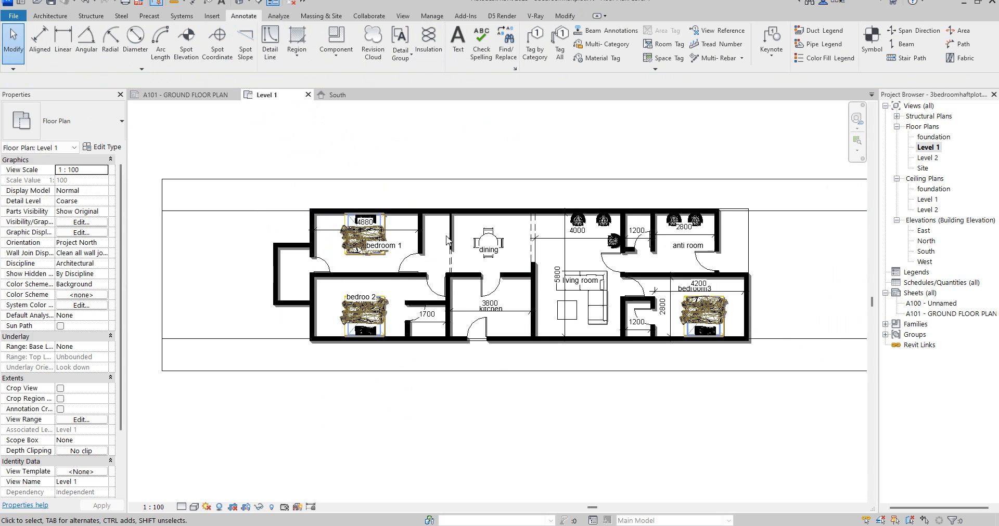
Copy the dining label into the narrow space between bedroom 1 and the dining area, and change its text to "laundry".
scroll(479, 244, "up", 3)
scroll(407, 222, "up", 1)
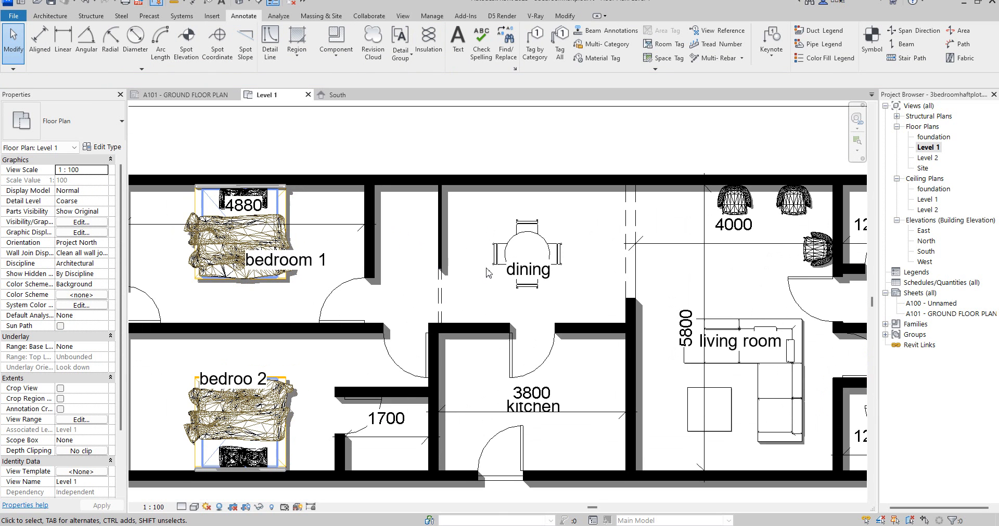
left_click(528, 269)
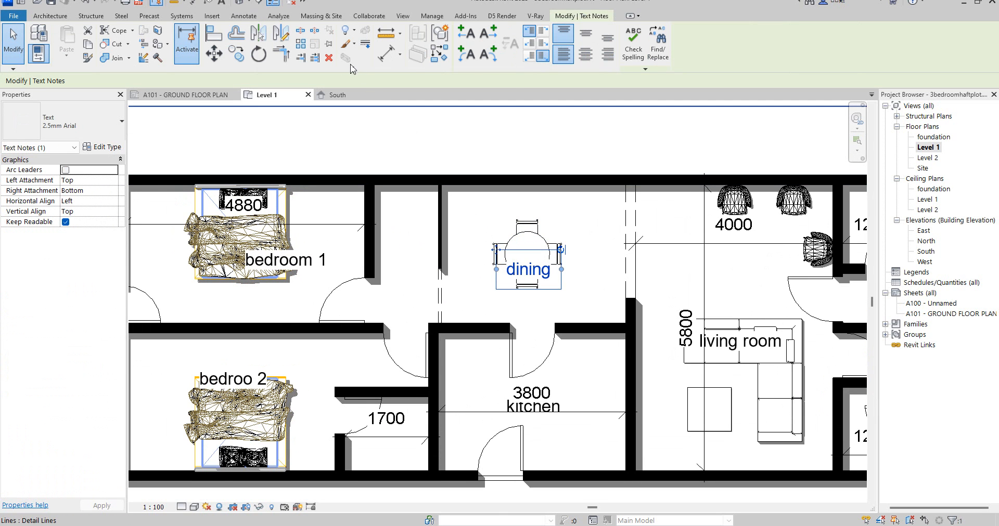
left_click(235, 53)
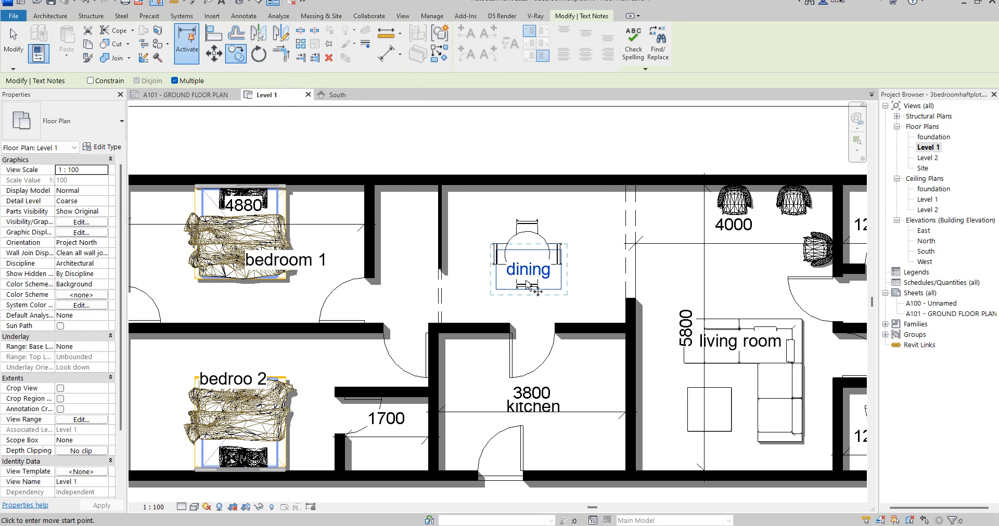
left_click(529, 272)
scroll(434, 241, "up", 3)
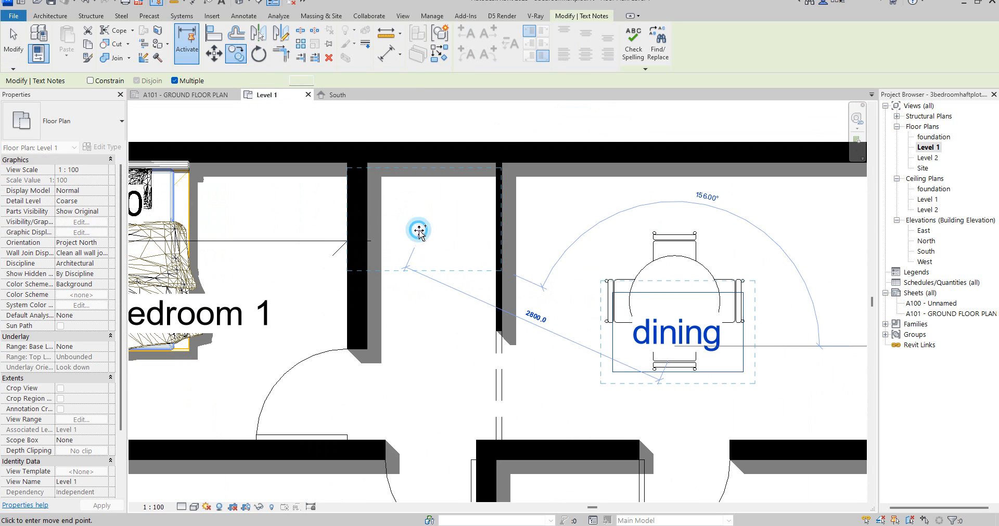
left_click(418, 232)
double_click(450, 223)
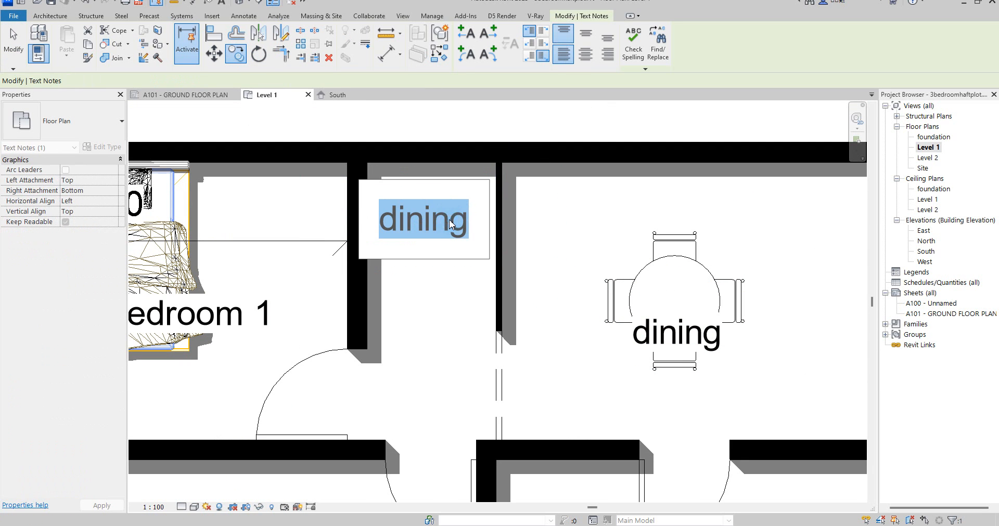
key("BackSpace")
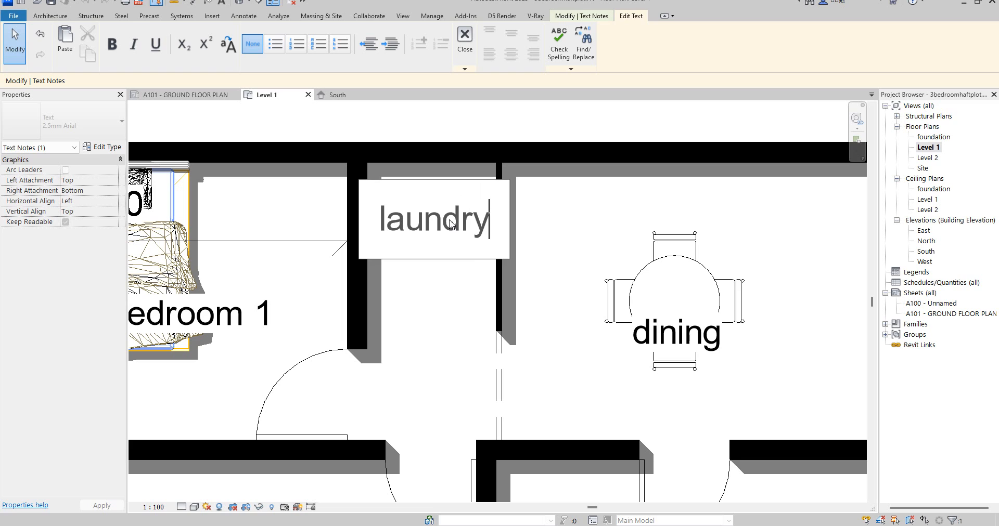
left_click(353, 208)
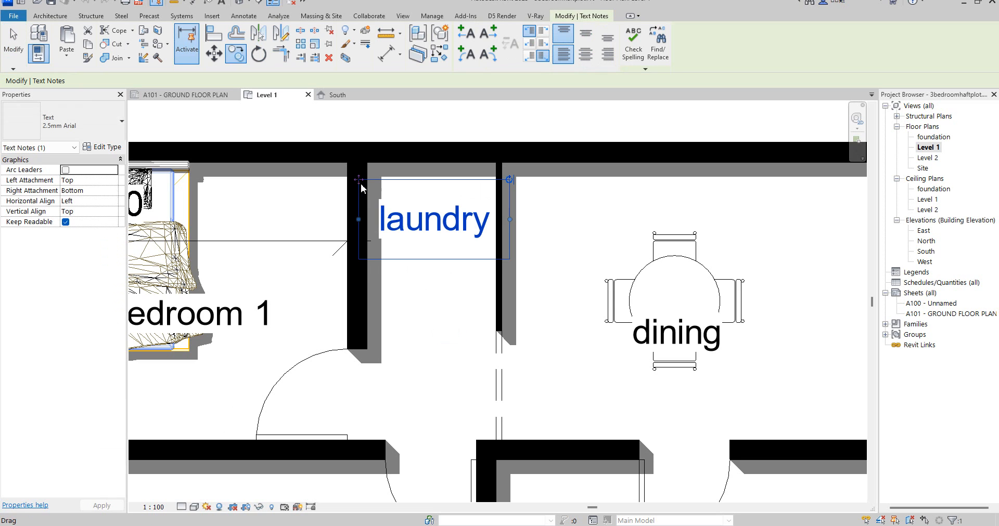
Rotate the laundry label to read vertically and move it inside the narrow room, clear of the walls.
left_click_drag(510, 181, 488, 309)
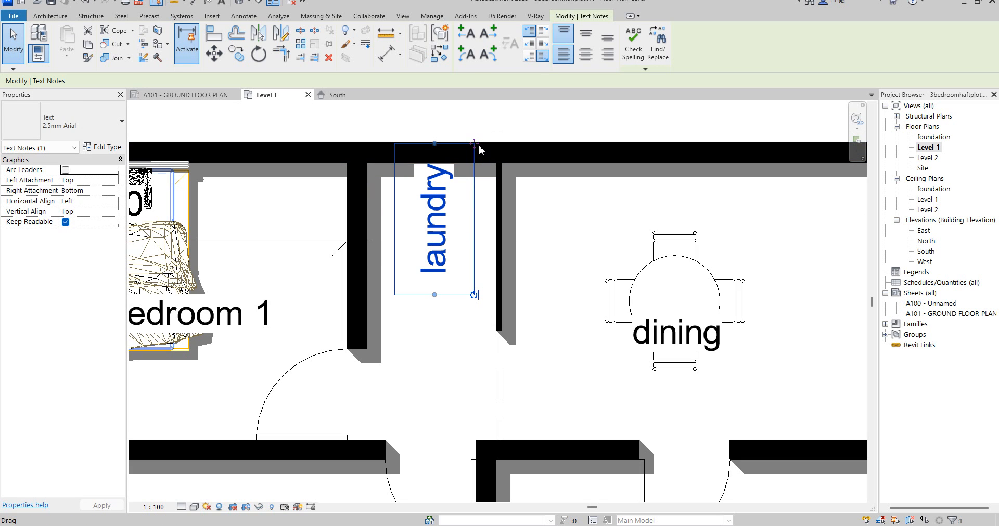
left_click_drag(475, 142, 533, 193)
left_click(555, 194)
scroll(555, 195, "down", 6)
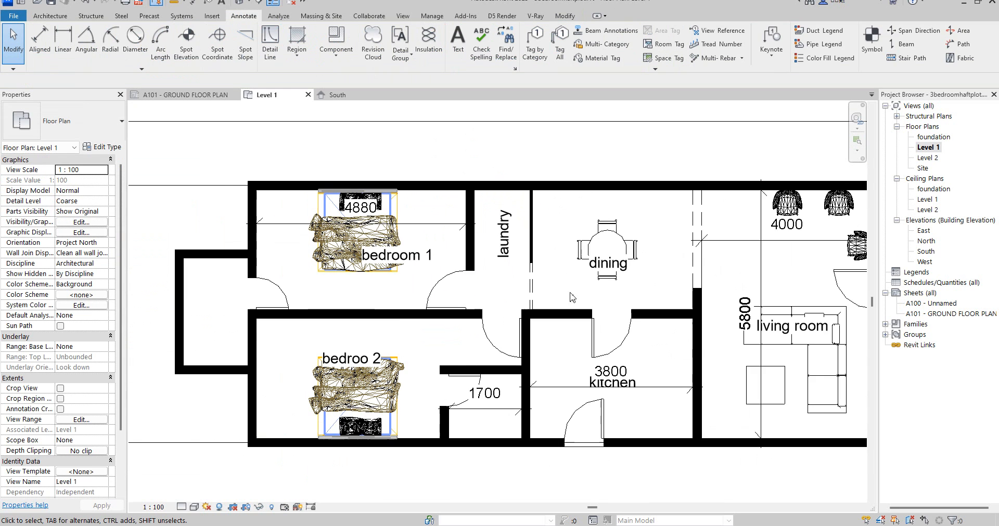
scroll(594, 354, "down", 4)
scroll(648, 420, "up", 3)
scroll(740, 275, "up", 3)
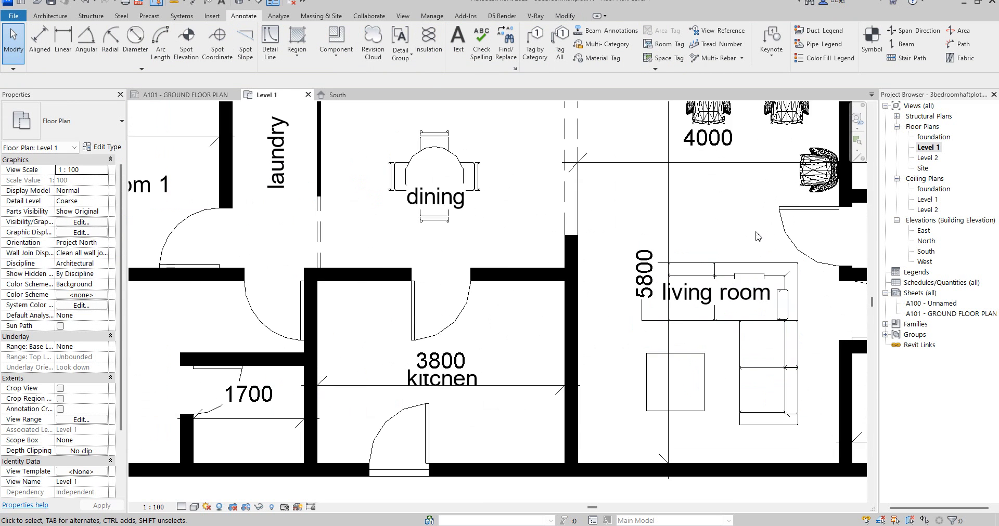
scroll(566, 262, "down", 3)
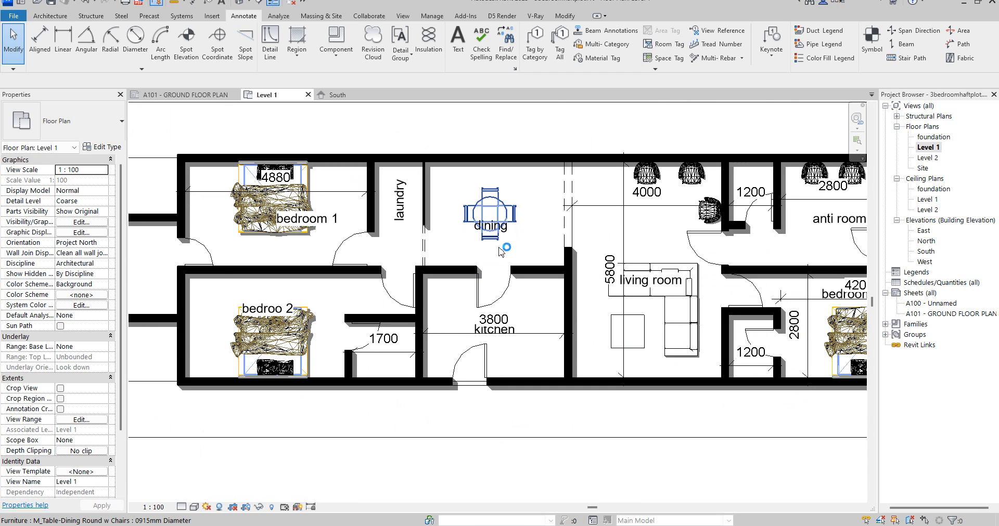